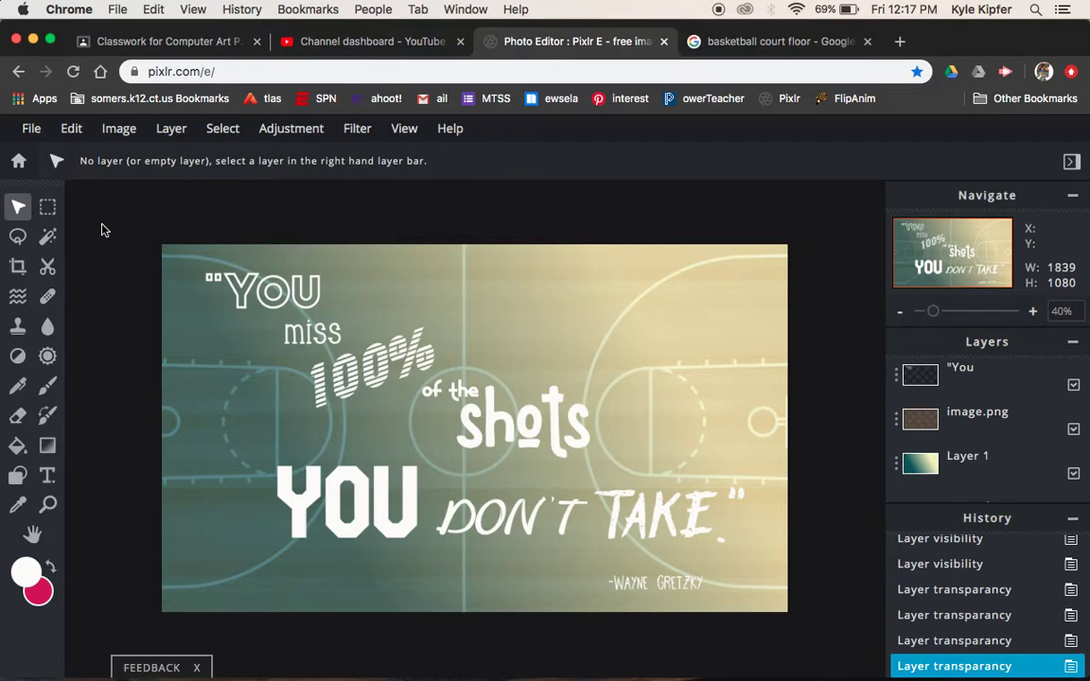
# - Create a new Full HD 1920×1080 canvas and zoom out to fit it
pyautogui.click(19, 163)
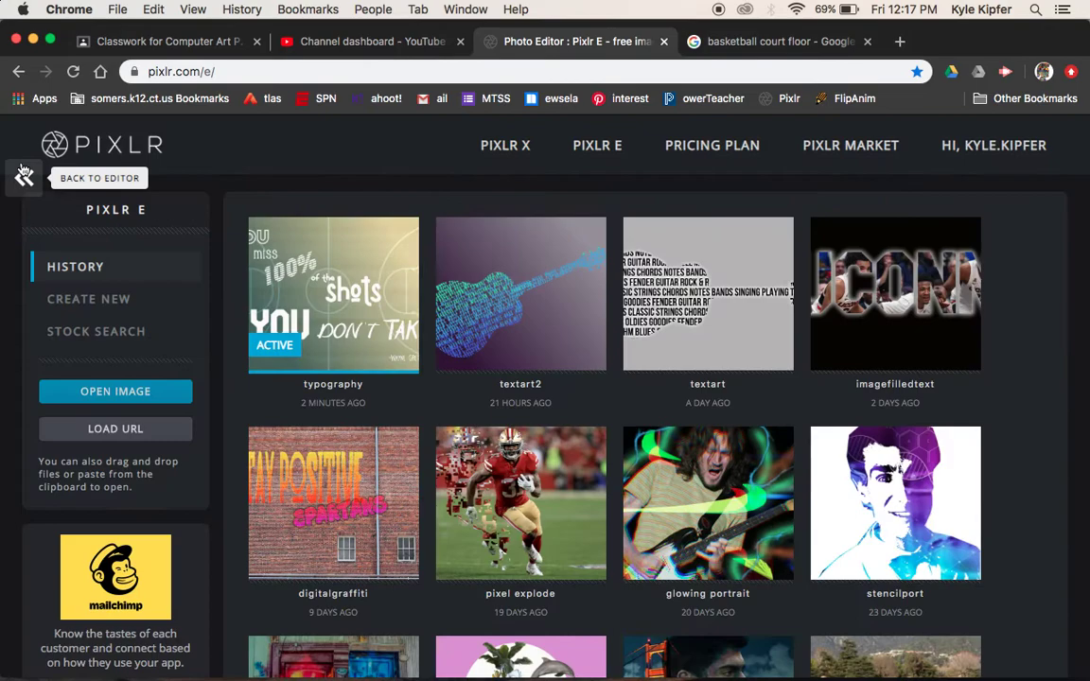
pyautogui.click(88, 299)
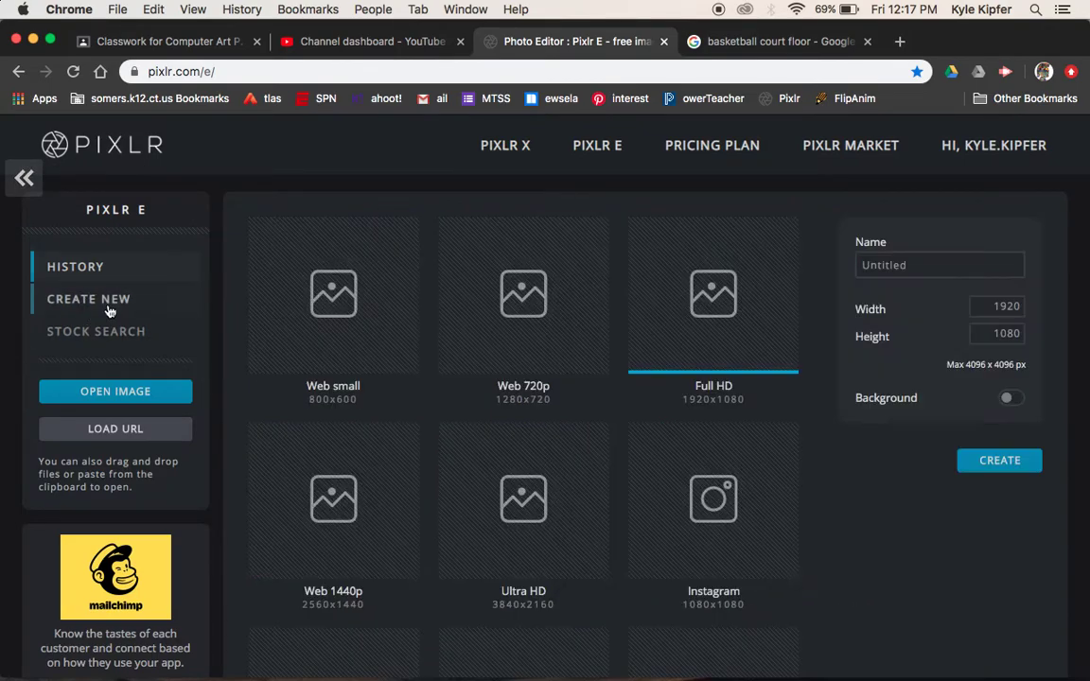
pyautogui.click(1011, 463)
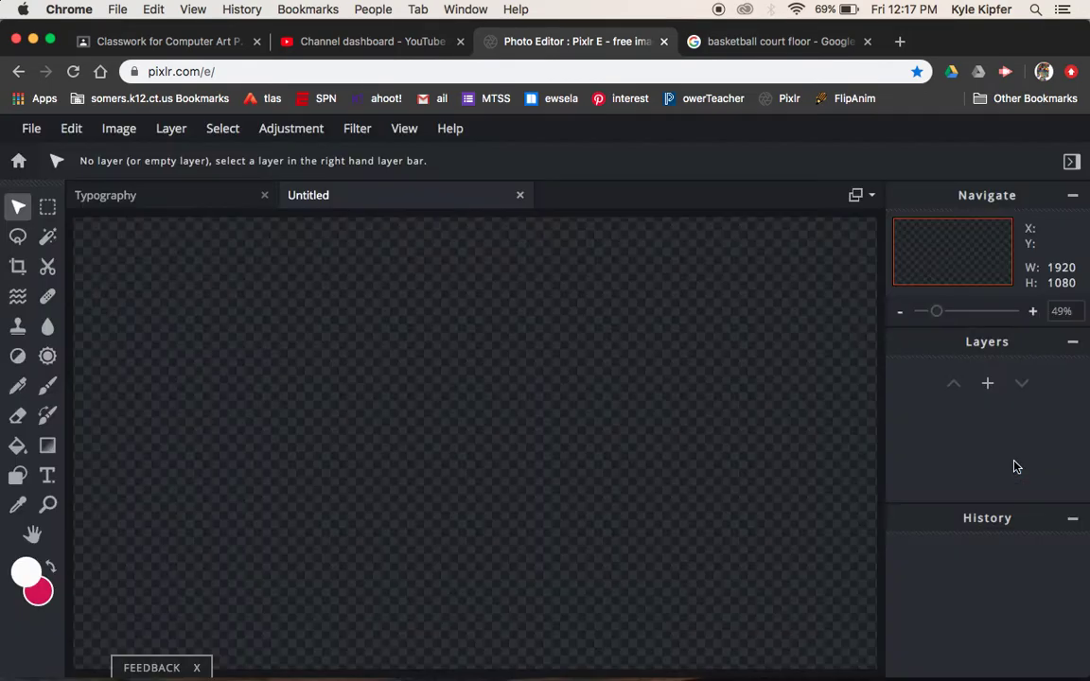
pyautogui.click(900, 312)
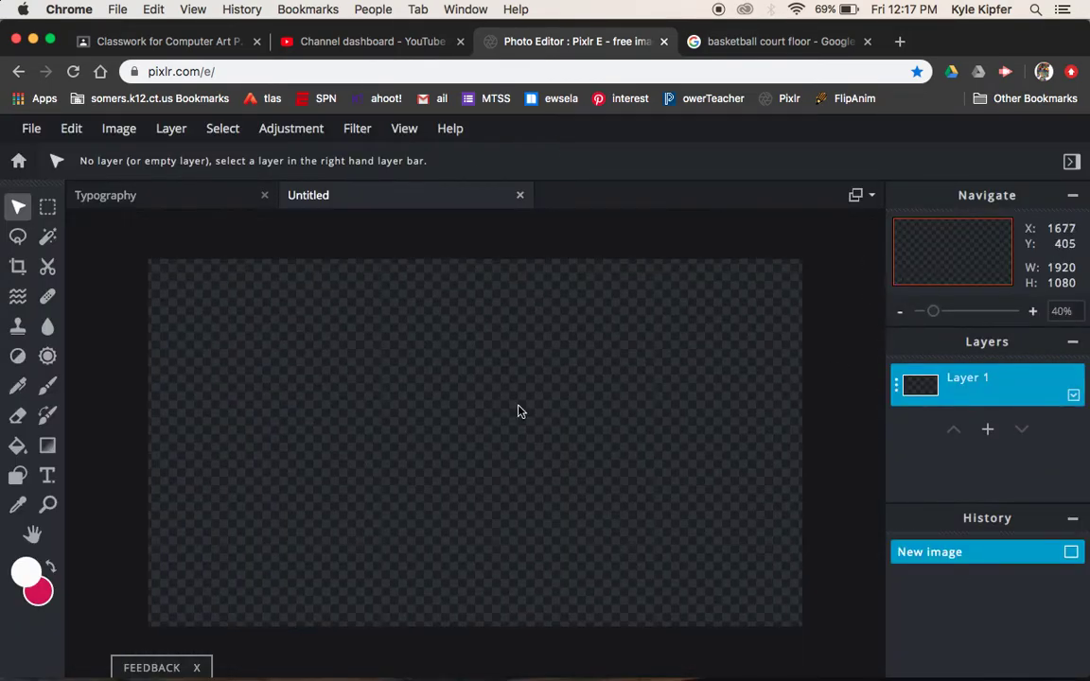
# - Add a white text layer reading 'You'
pyautogui.click(48, 475)
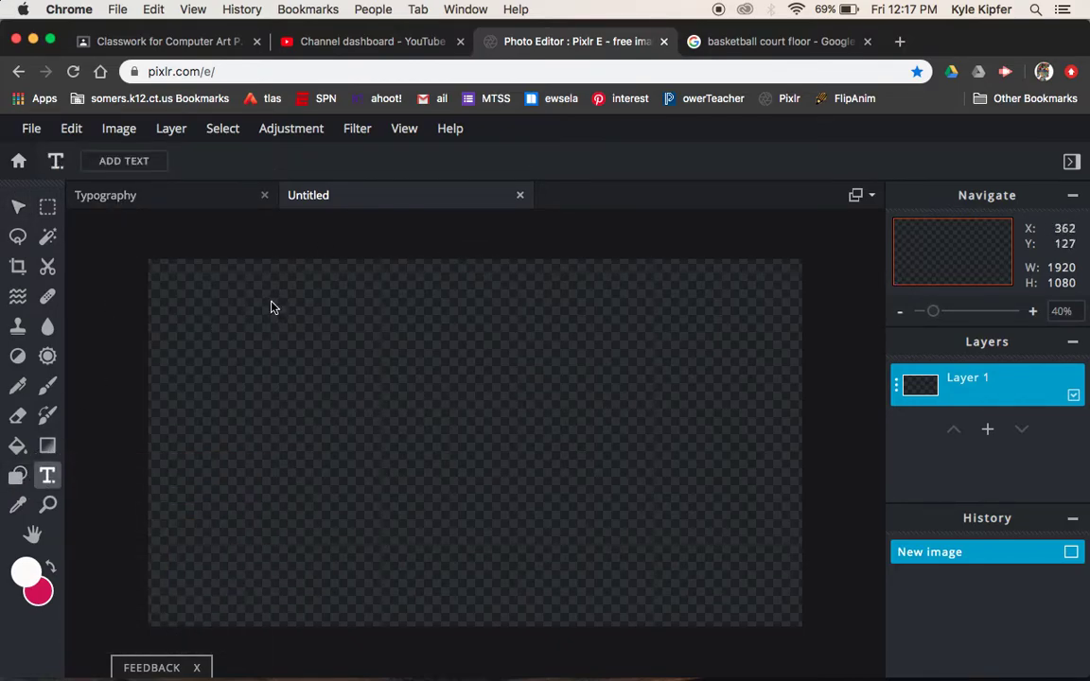
pyautogui.click(239, 329)
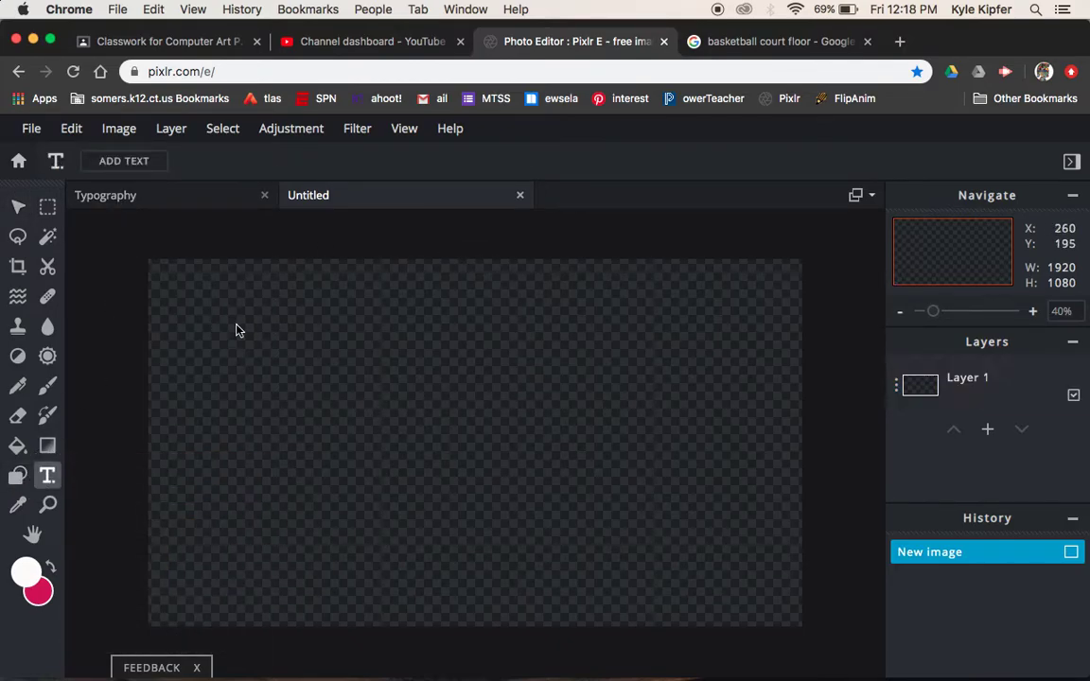
pyautogui.click(243, 333)
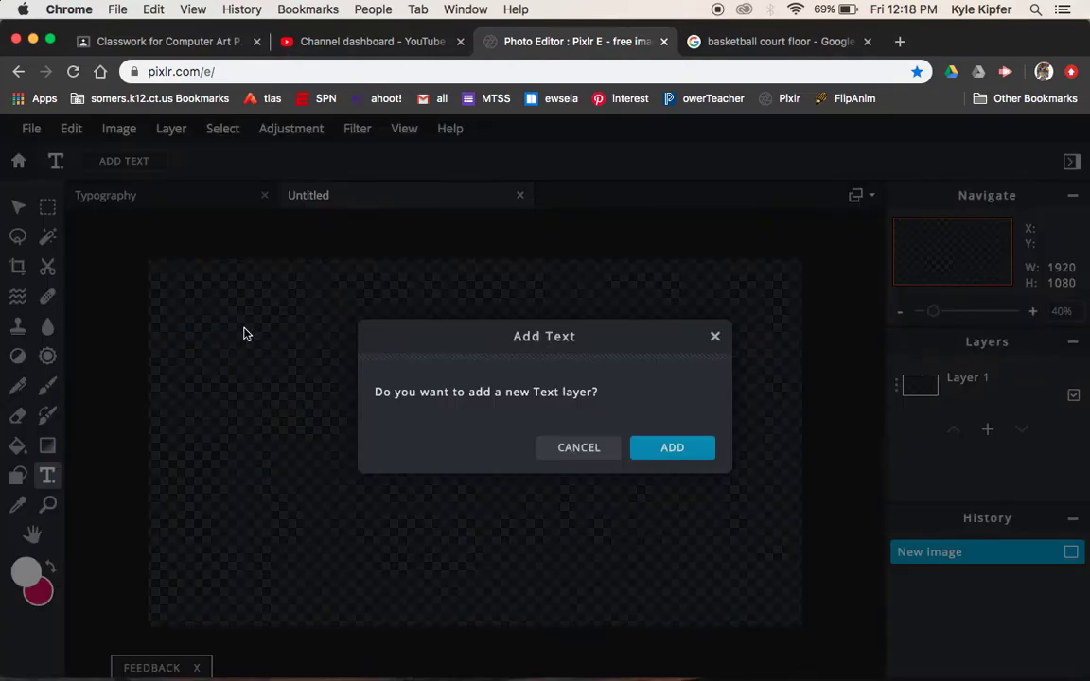
pyautogui.click(688, 450)
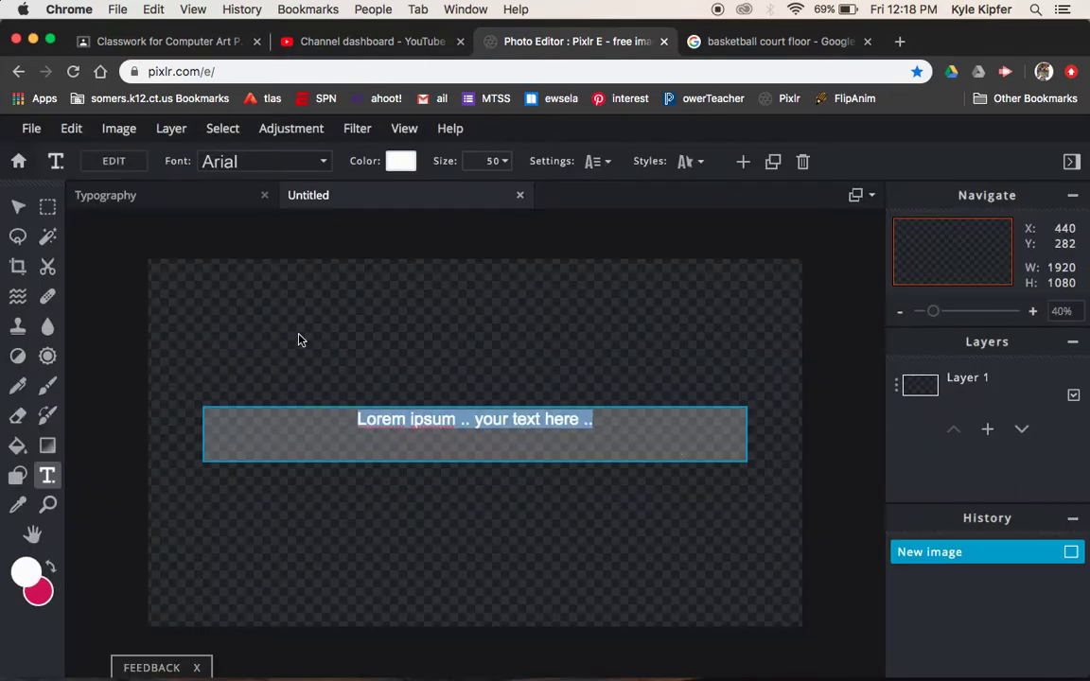
pyautogui.write('You')
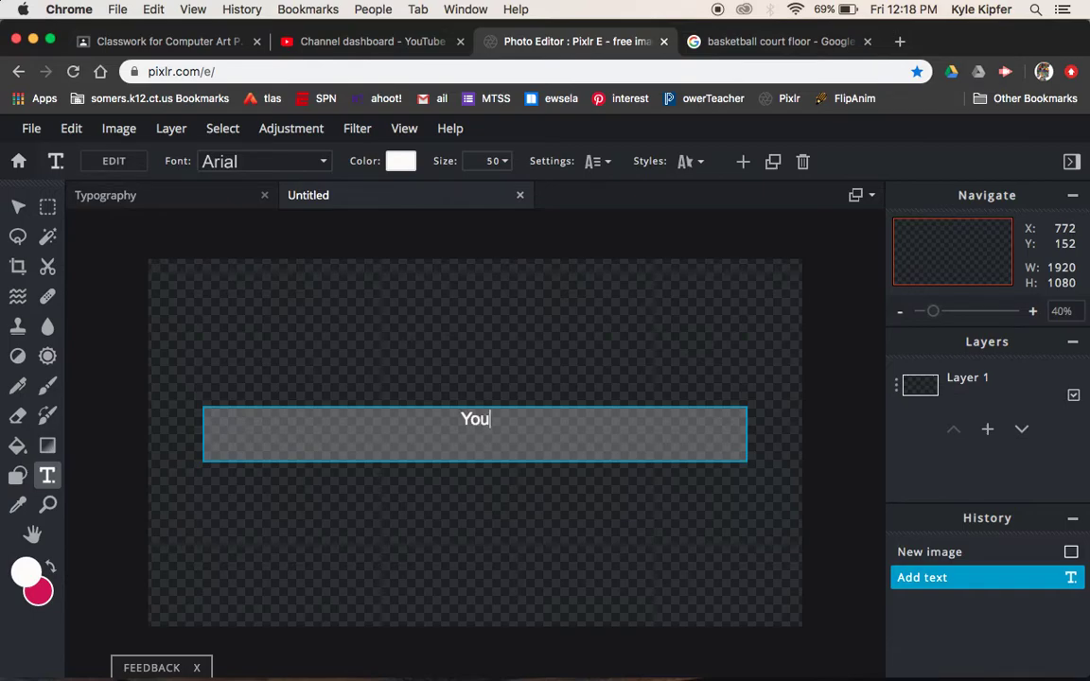
pyautogui.click(526, 343)
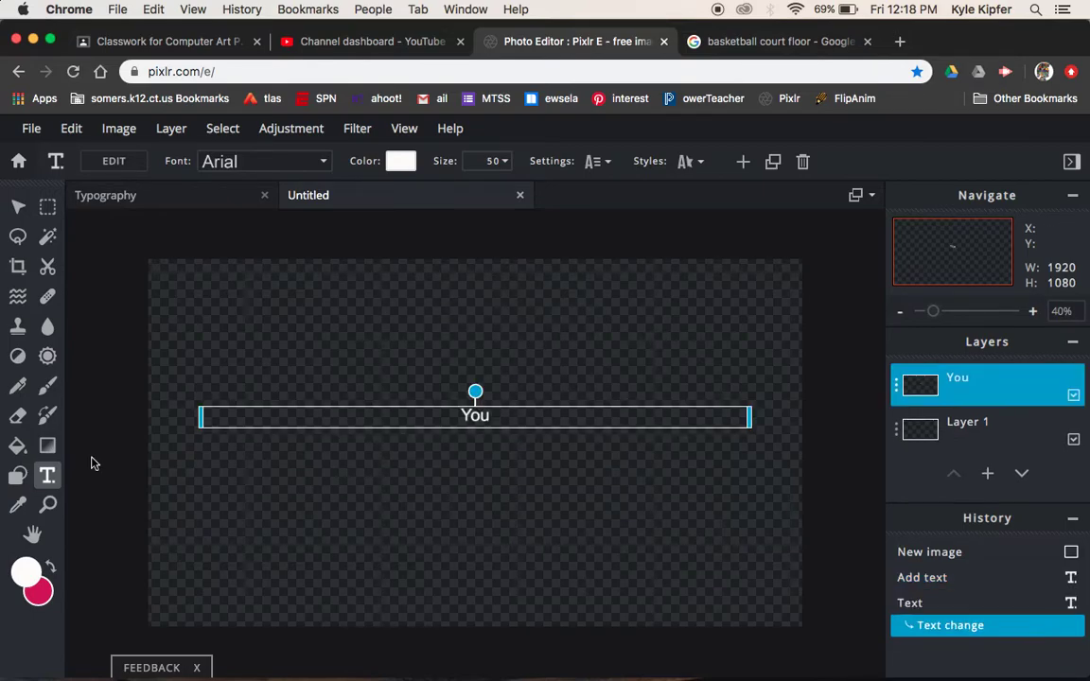
# - Add a second, separate text layer reading 'miss'
pyautogui.click(447, 476)
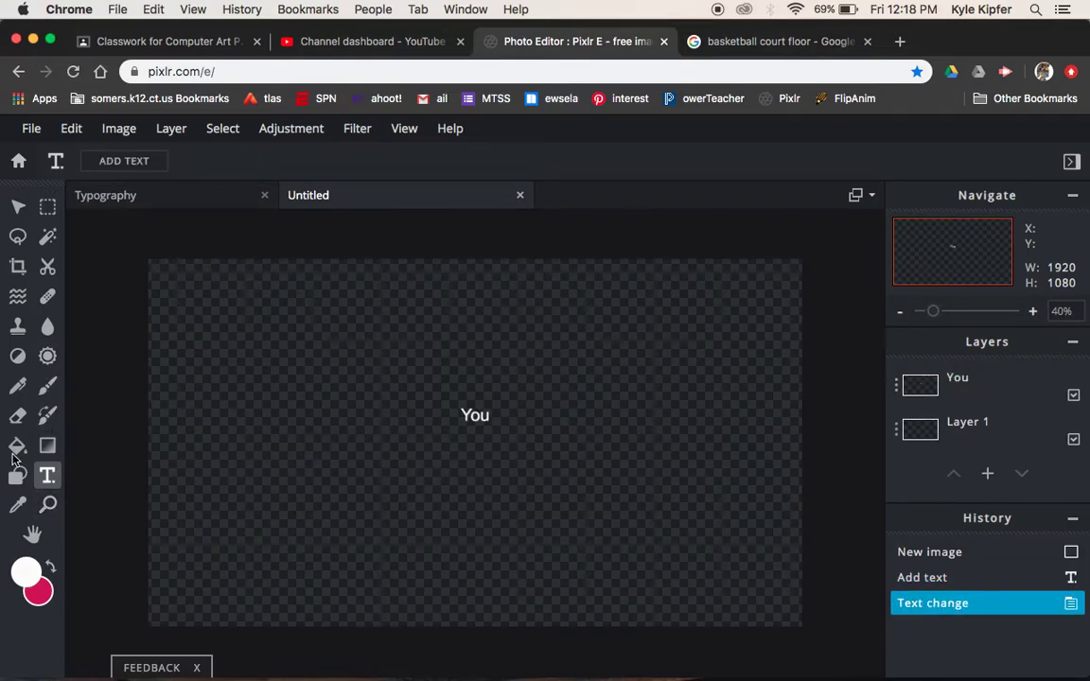
pyautogui.click(447, 473)
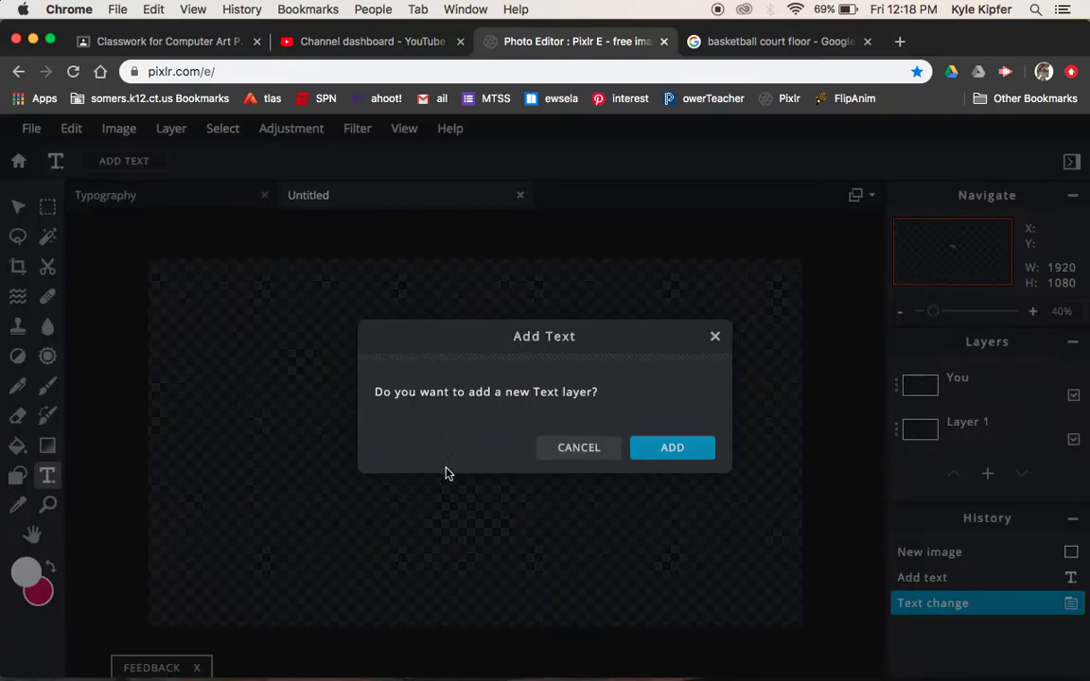
pyautogui.click(711, 447)
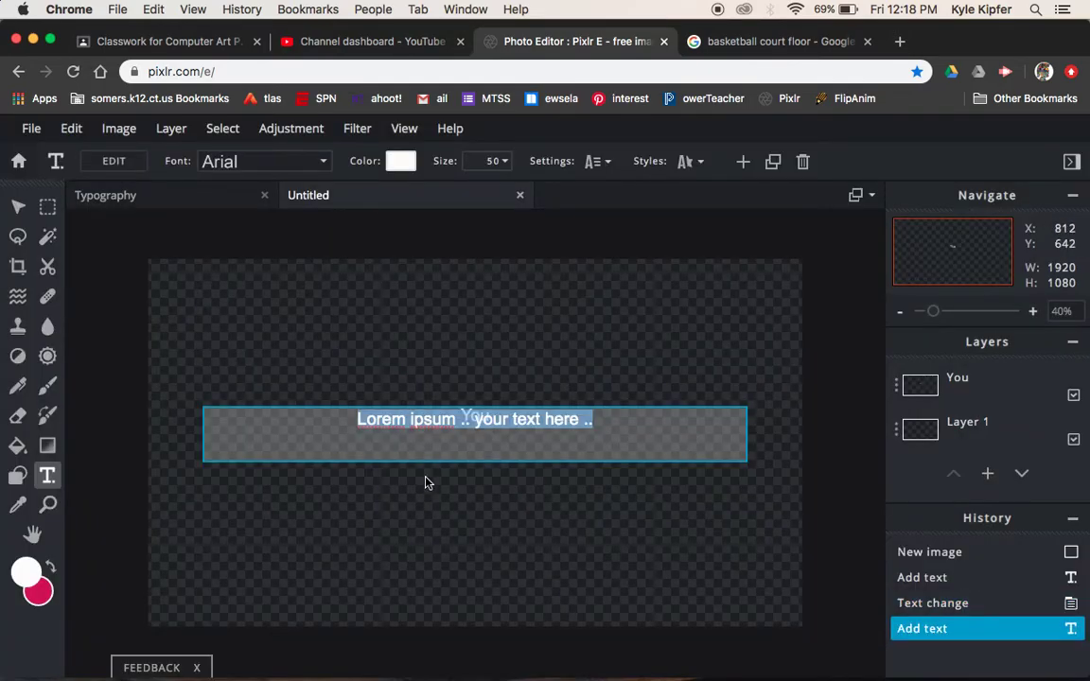
pyautogui.write('miss')
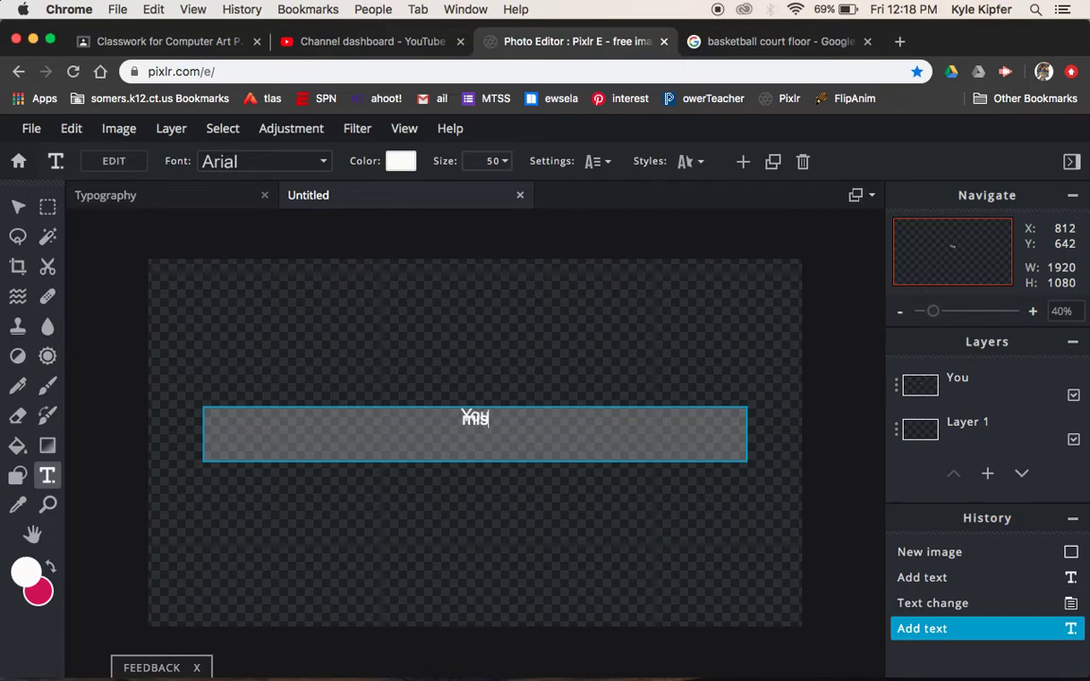
pyautogui.click(721, 308)
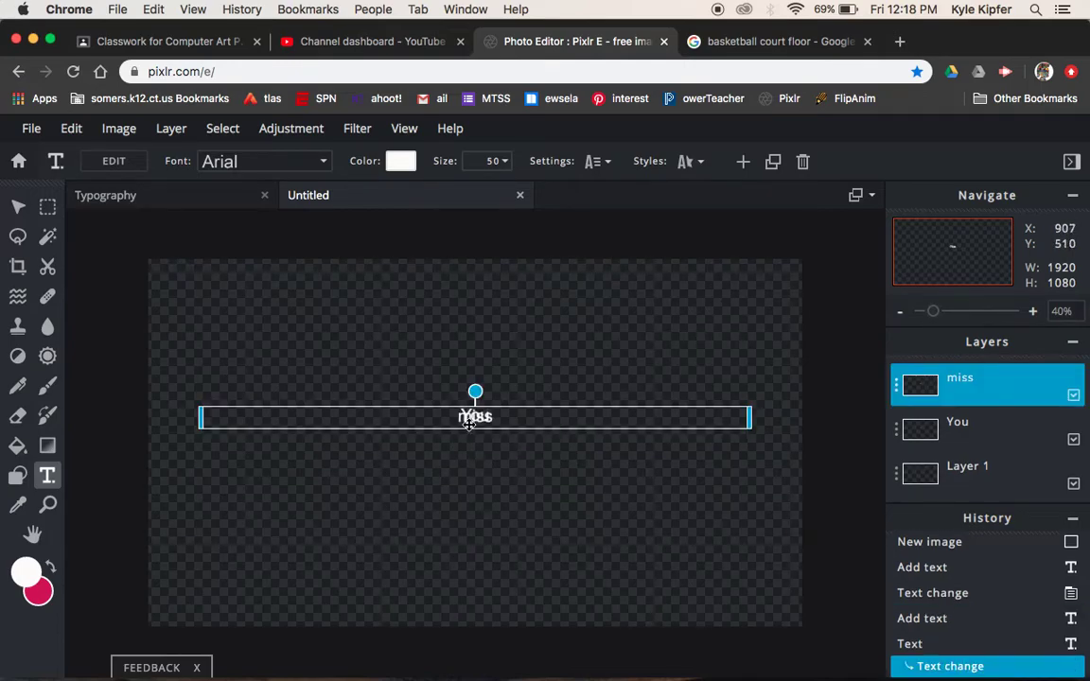
# - Narrow both word boxes, with You near the top-left and miss just below-right
pyautogui.moveTo(474, 416); pyautogui.dragTo(451, 307)
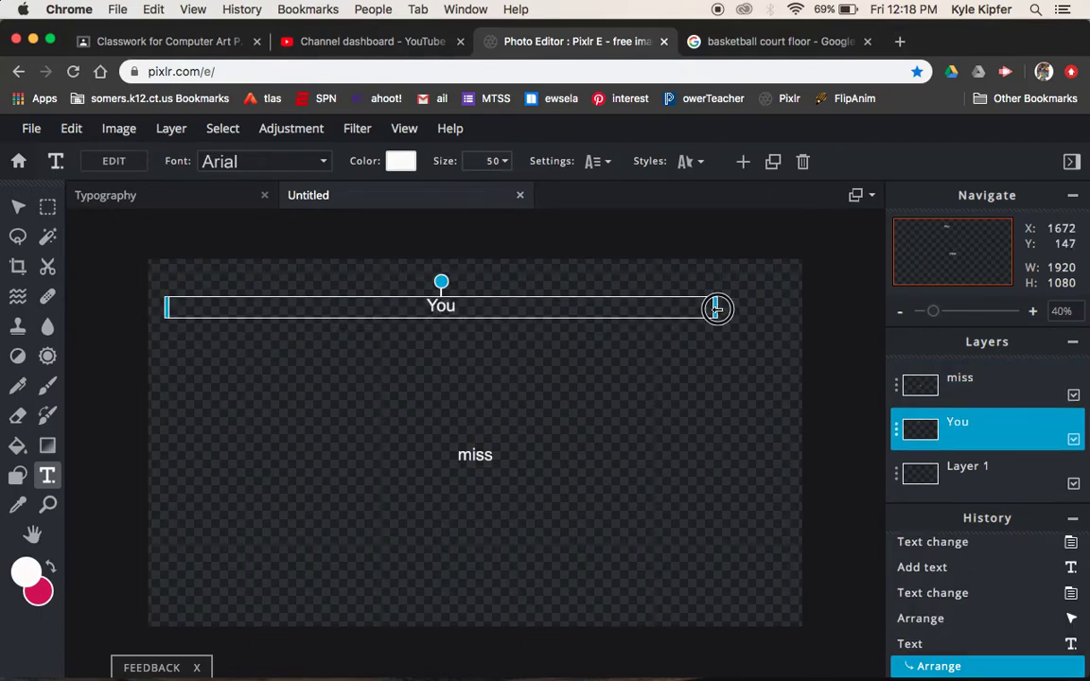
pyautogui.moveTo(717, 308); pyautogui.dragTo(341, 316)
pyautogui.moveTo(266, 309); pyautogui.dragTo(279, 310)
pyautogui.click(492, 456)
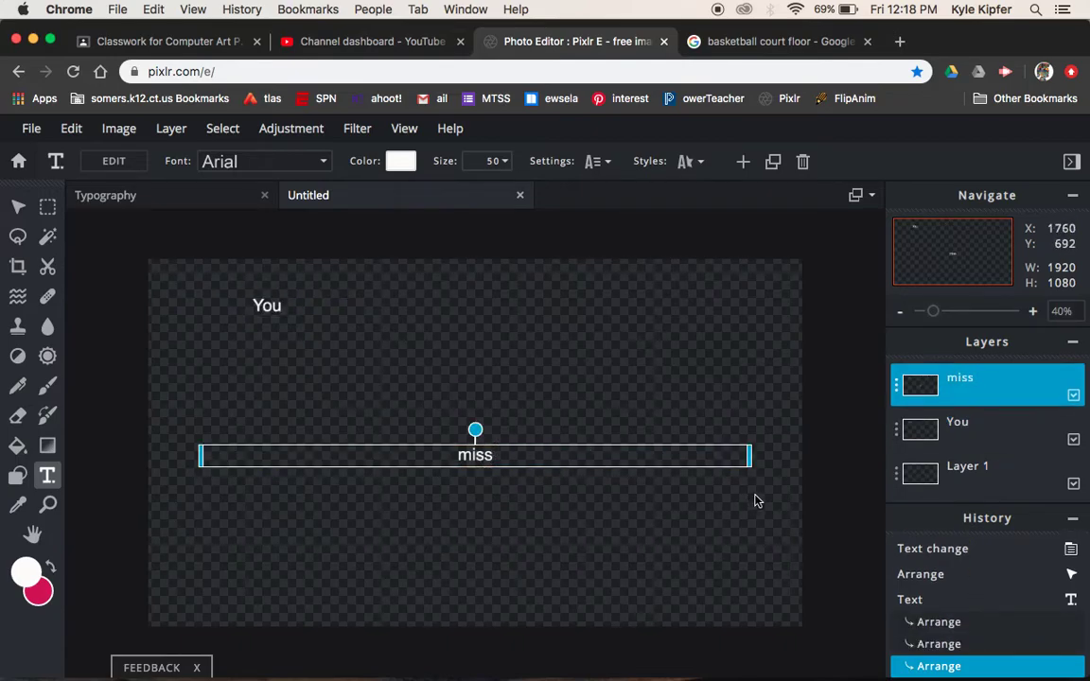
pyautogui.moveTo(748, 456); pyautogui.dragTo(390, 464)
pyautogui.moveTo(305, 460); pyautogui.dragTo(380, 354)
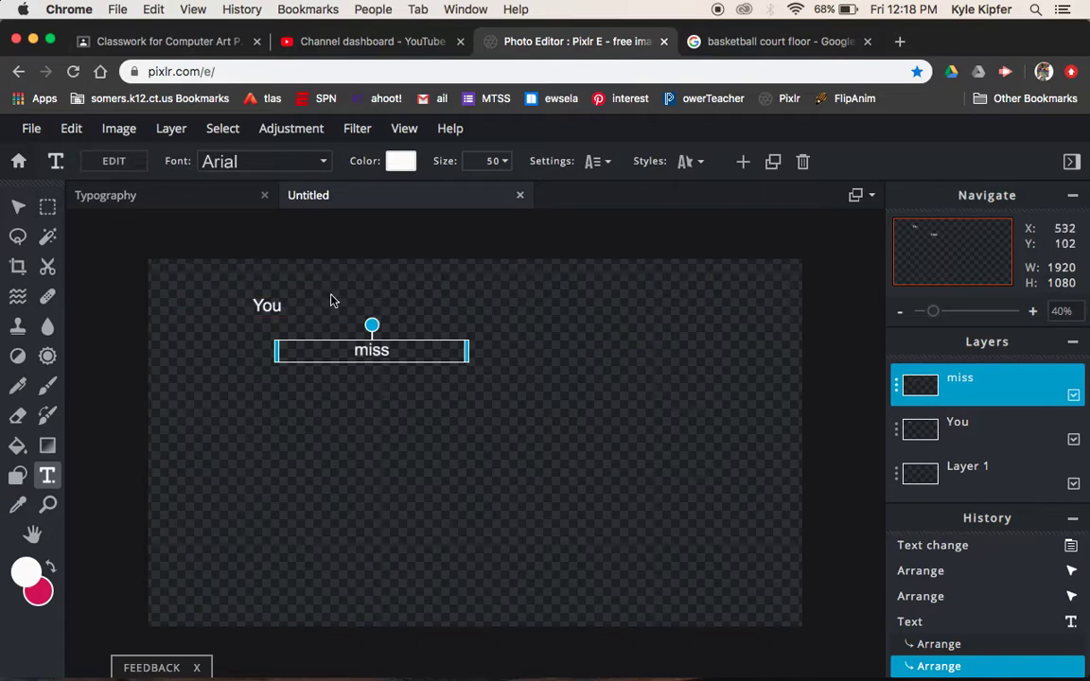
pyautogui.click(296, 313)
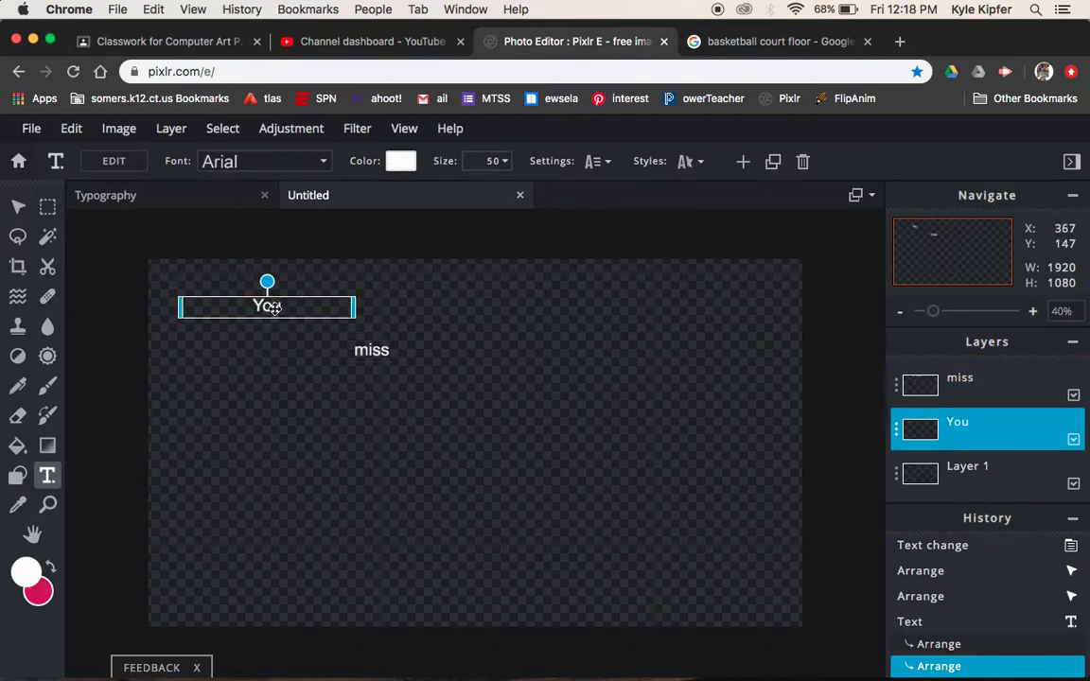
pyautogui.doubleClick(271, 308)
pyautogui.click(298, 306)
pyautogui.write('miss')
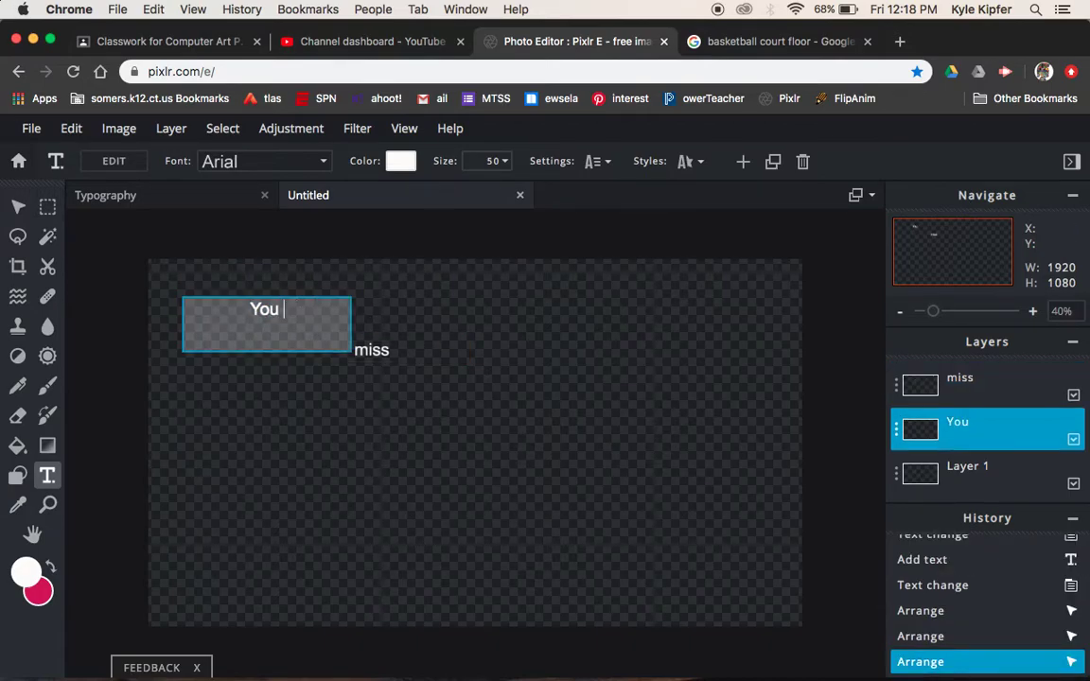
pyautogui.click(463, 284)
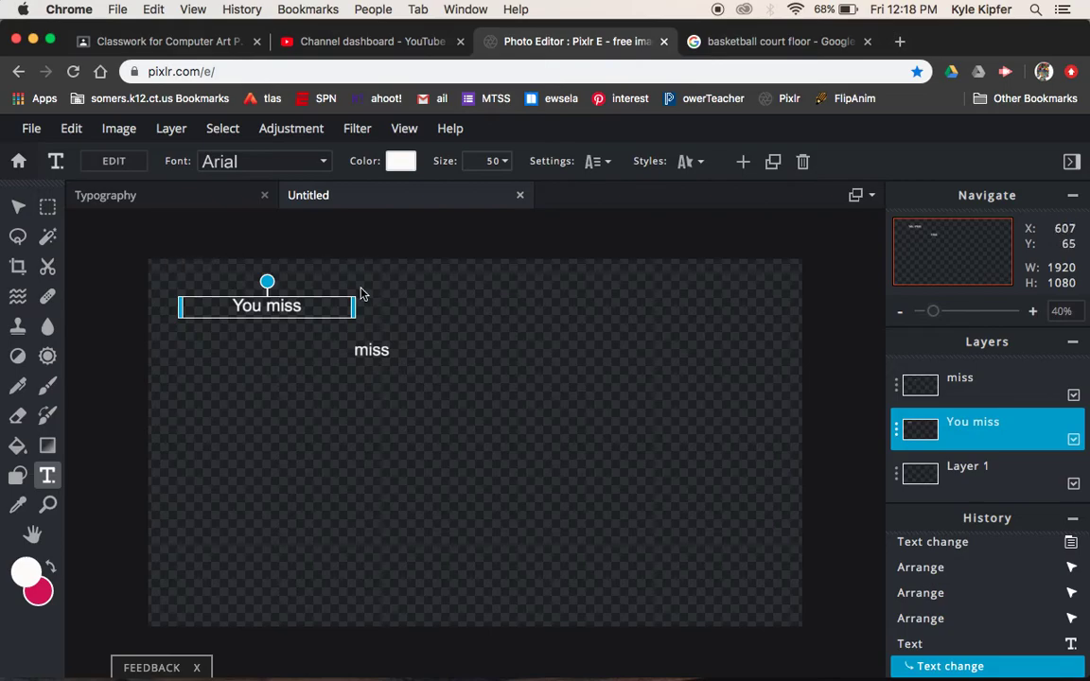
pyautogui.doubleClick(287, 311)
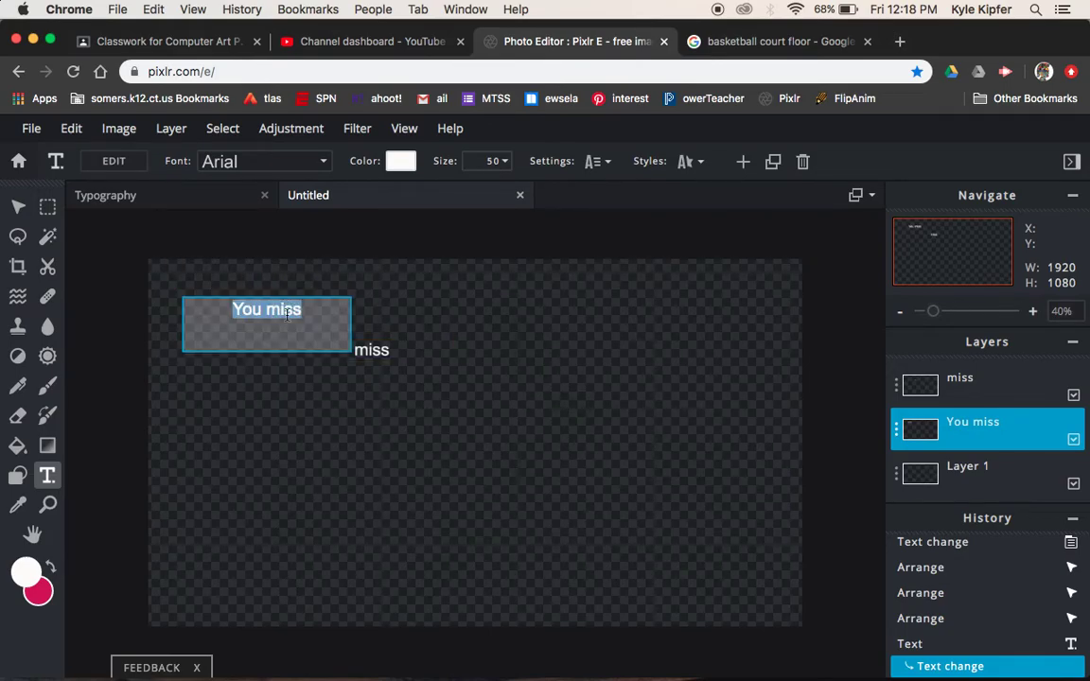
pyautogui.click(311, 311)
pyautogui.moveTo(311, 311); pyautogui.dragTo(268, 313)
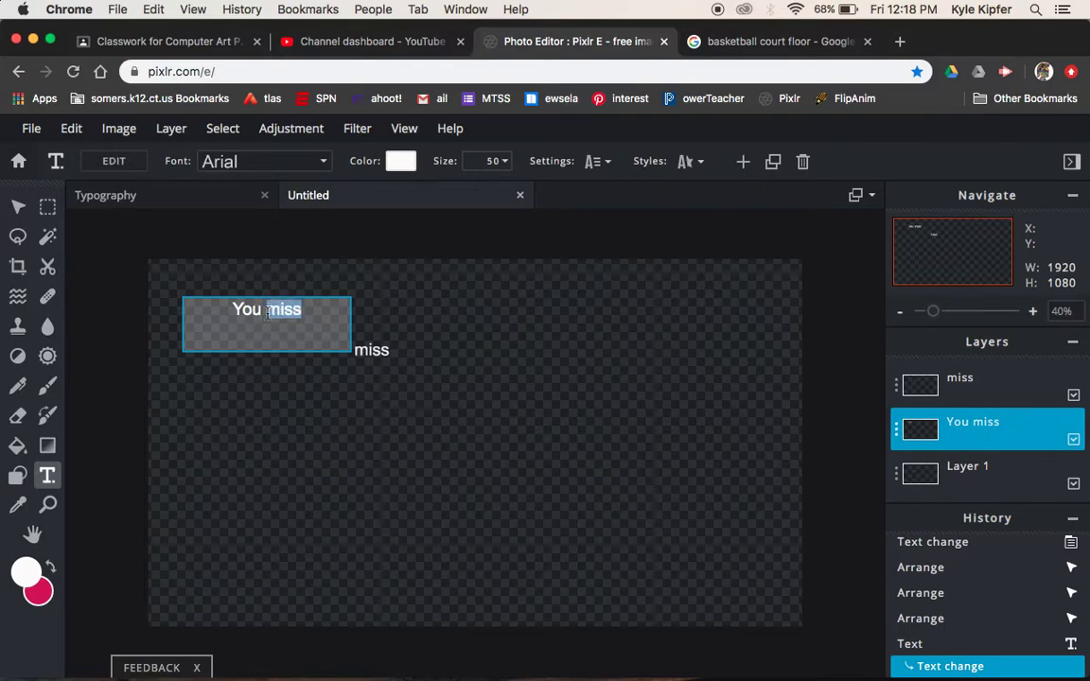
pyautogui.click(321, 163)
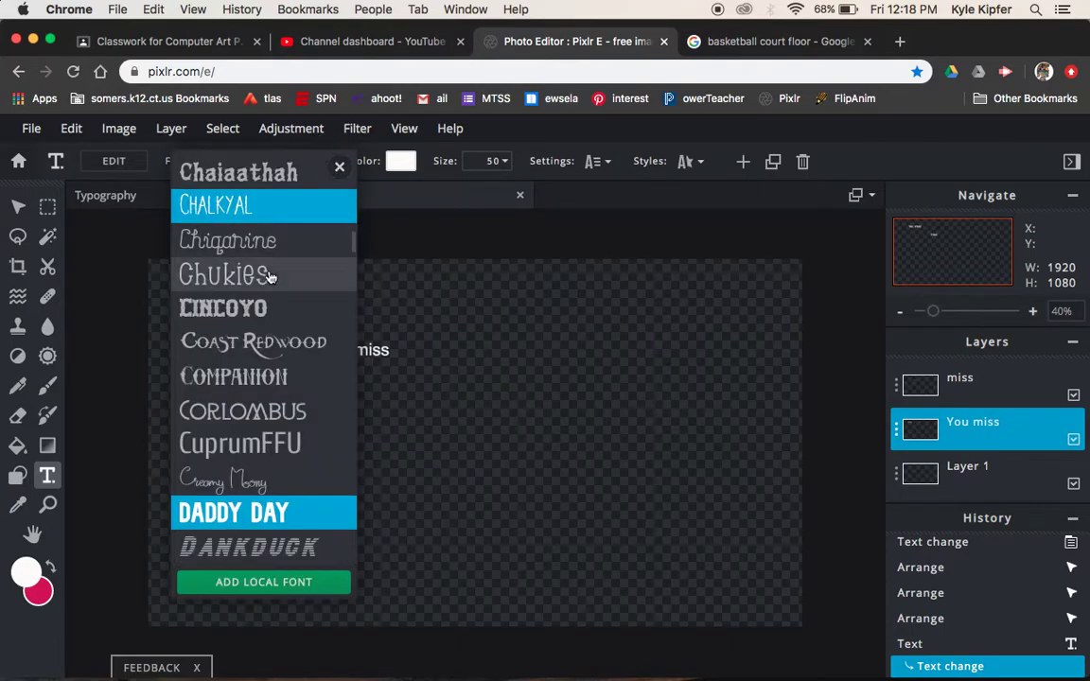
pyautogui.click(254, 312)
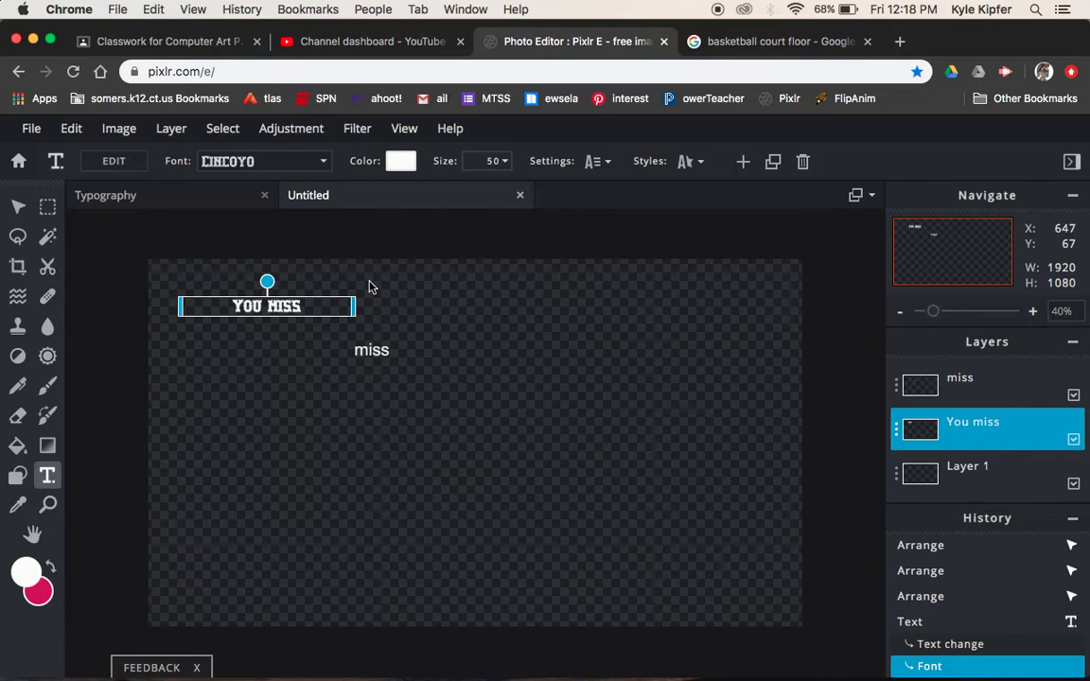
pyautogui.click(305, 309)
pyautogui.doubleClick(304, 308)
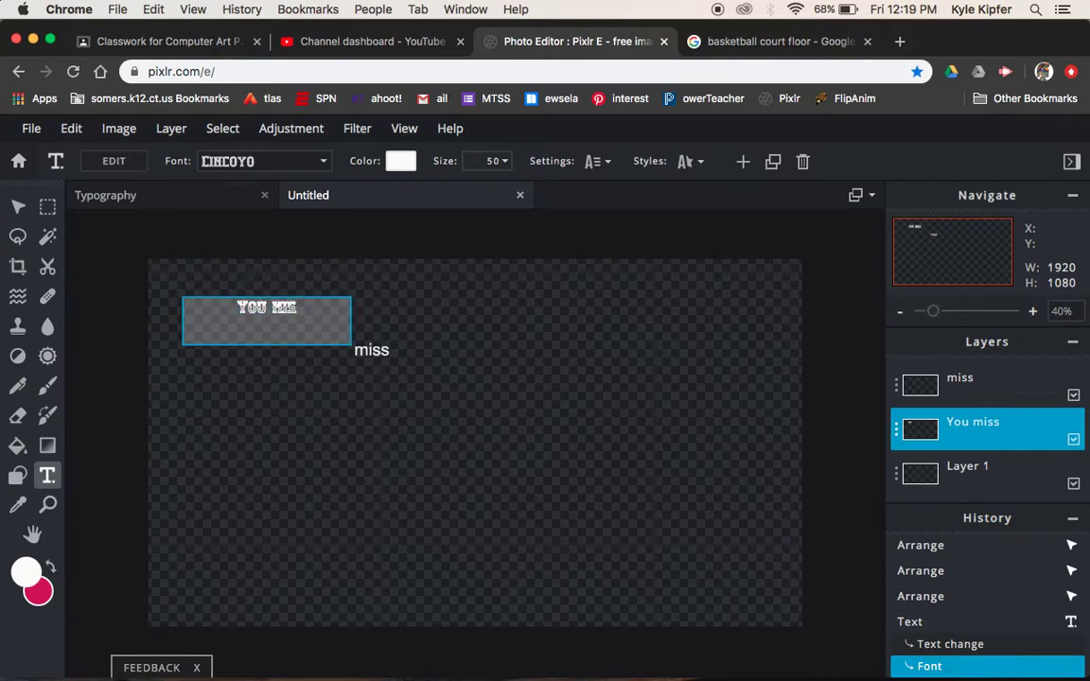
pyautogui.press('BackSpace')
pyautogui.press('BackSpace')
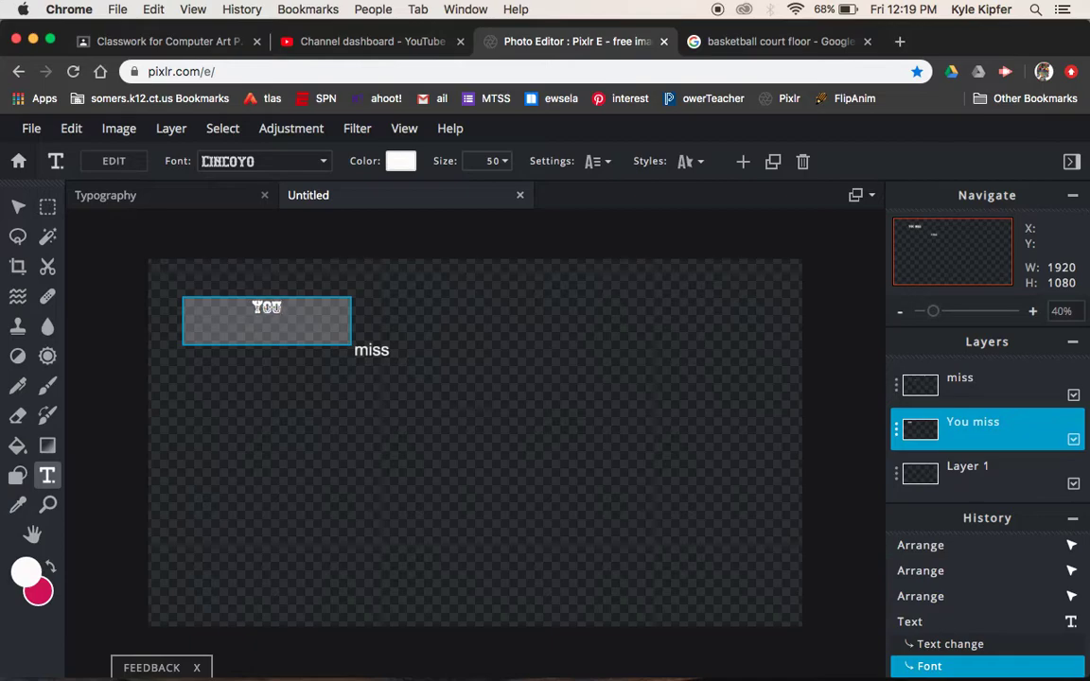
pyautogui.click(440, 268)
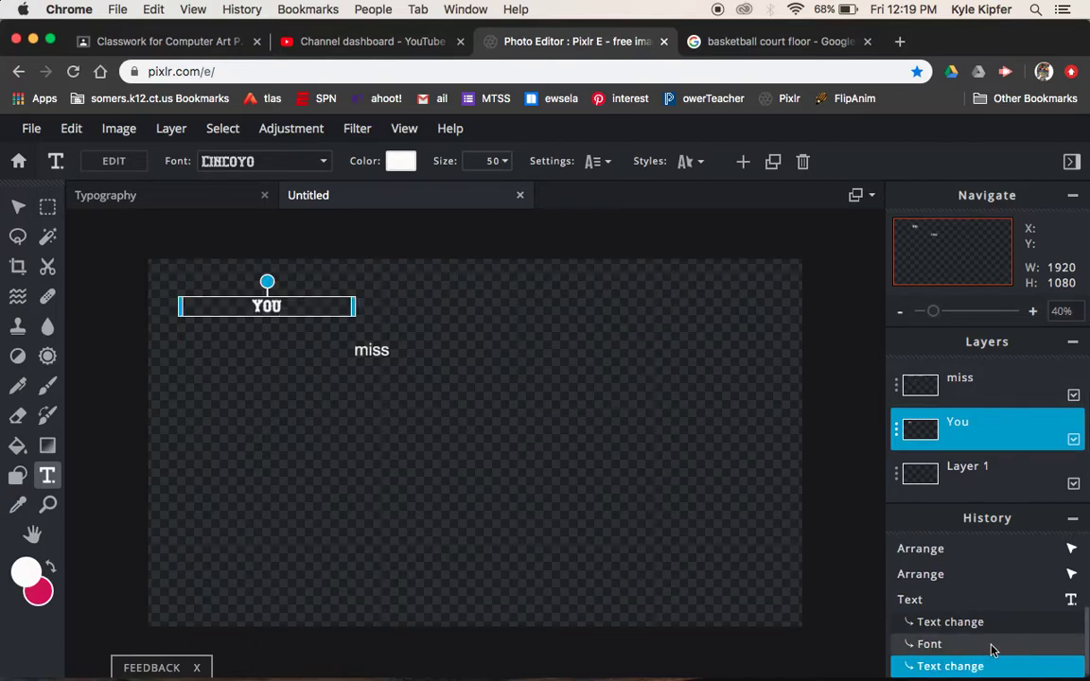
pyautogui.click(979, 575)
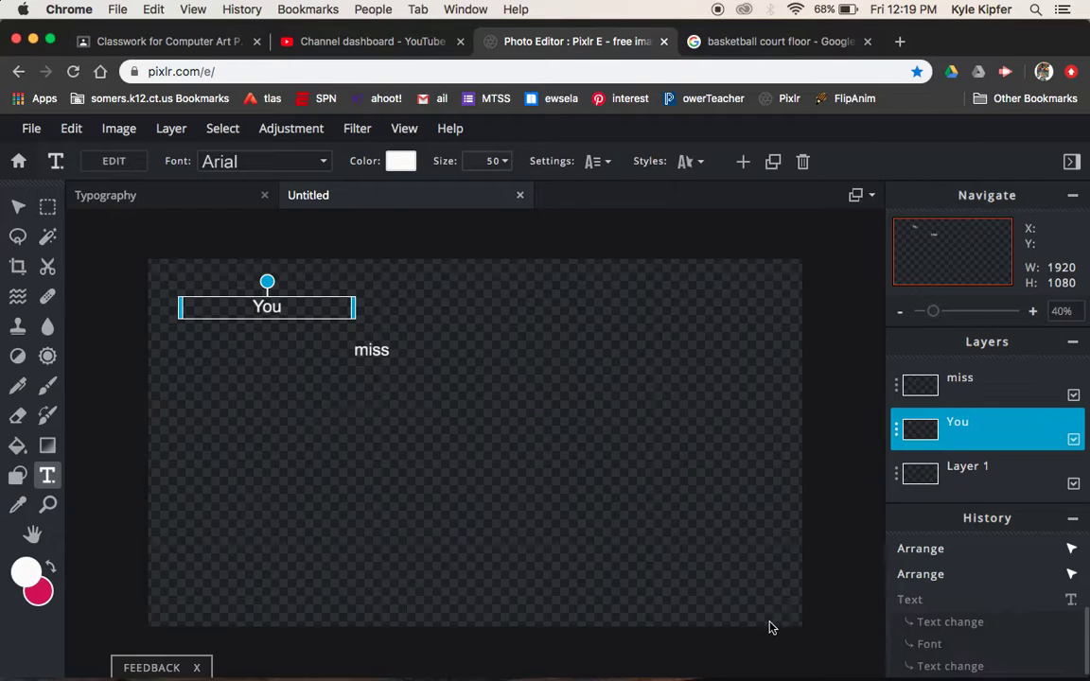
# - Nudge miss up-left slightly and add a new '100%' text layer
pyautogui.click(475, 320)
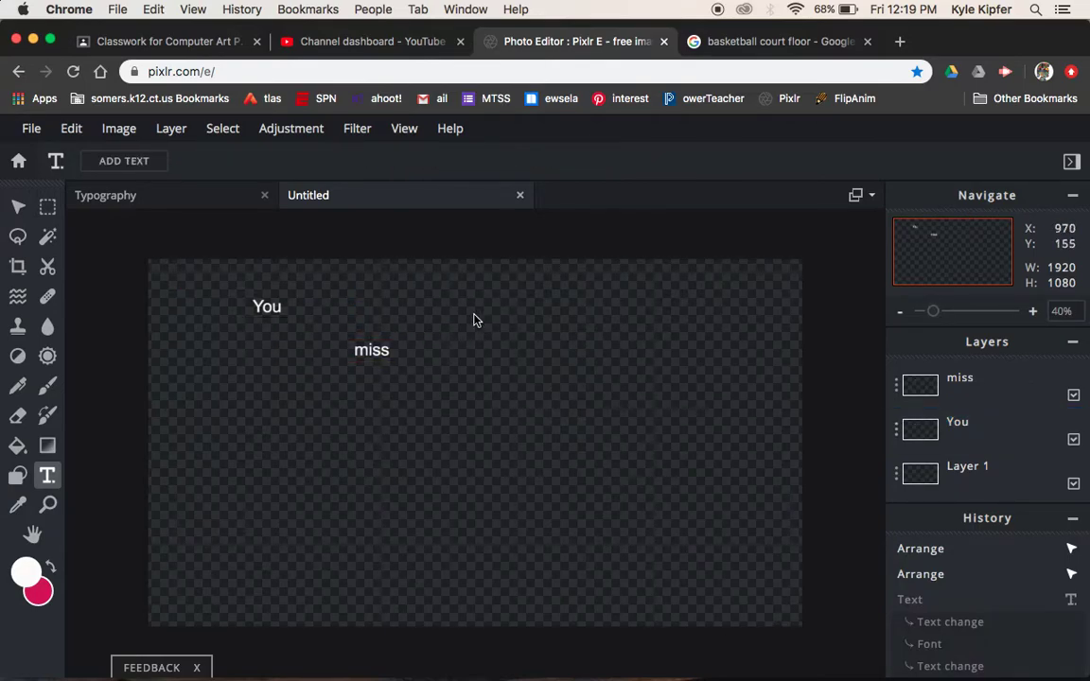
pyautogui.moveTo(377, 353); pyautogui.dragTo(355, 349)
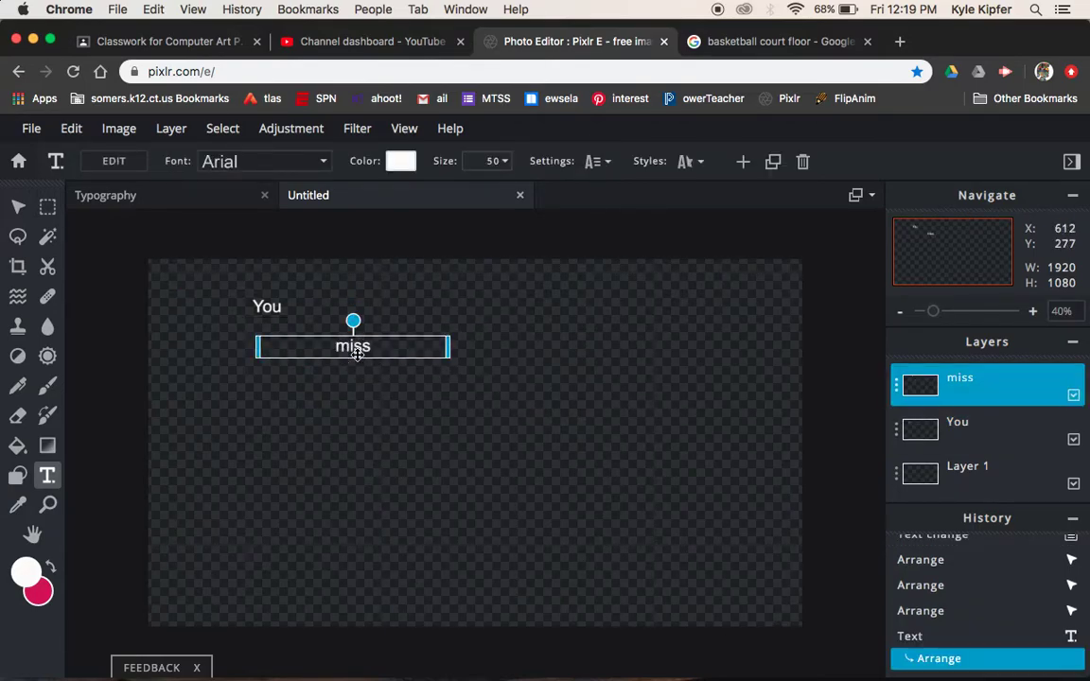
pyautogui.click(146, 466)
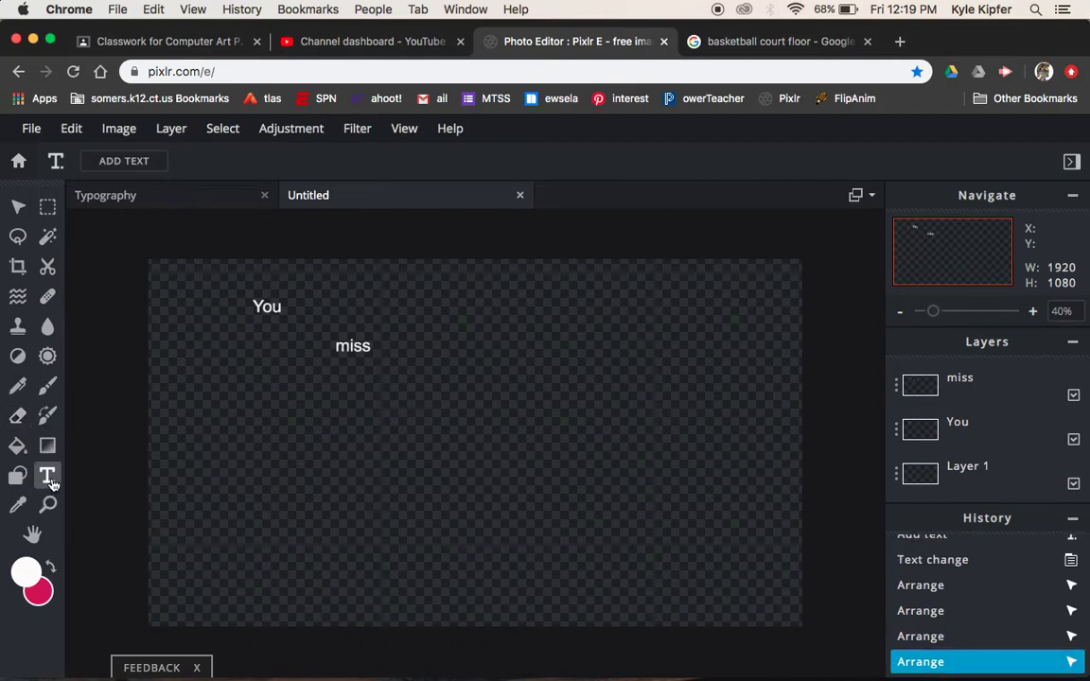
pyautogui.click(426, 396)
pyautogui.click(672, 448)
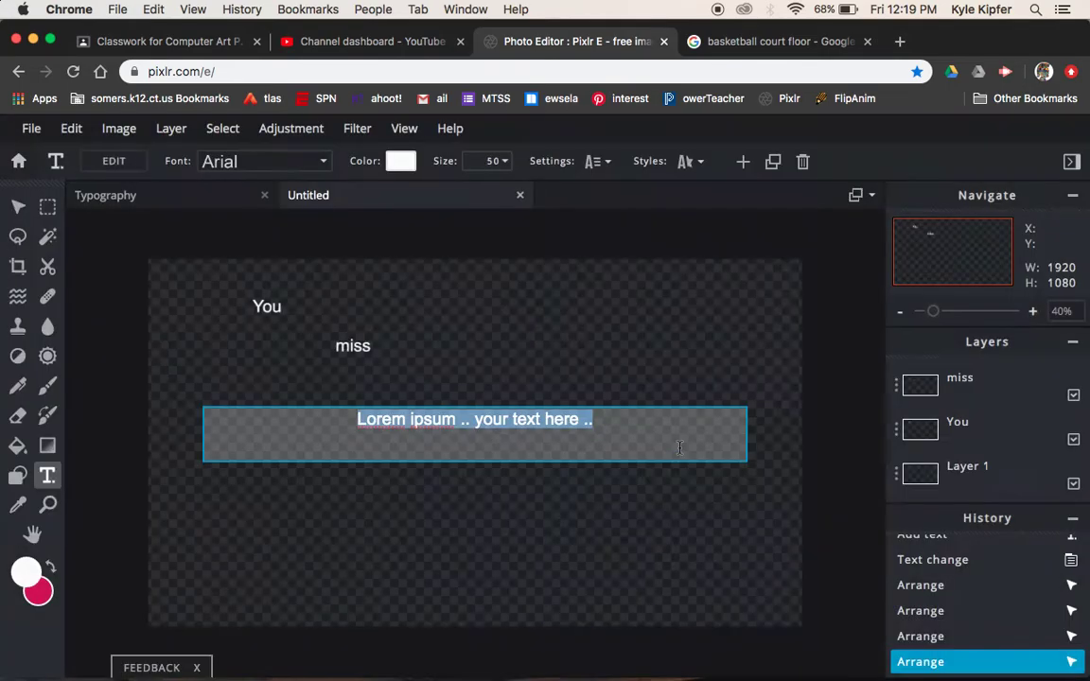
pyautogui.write('100')
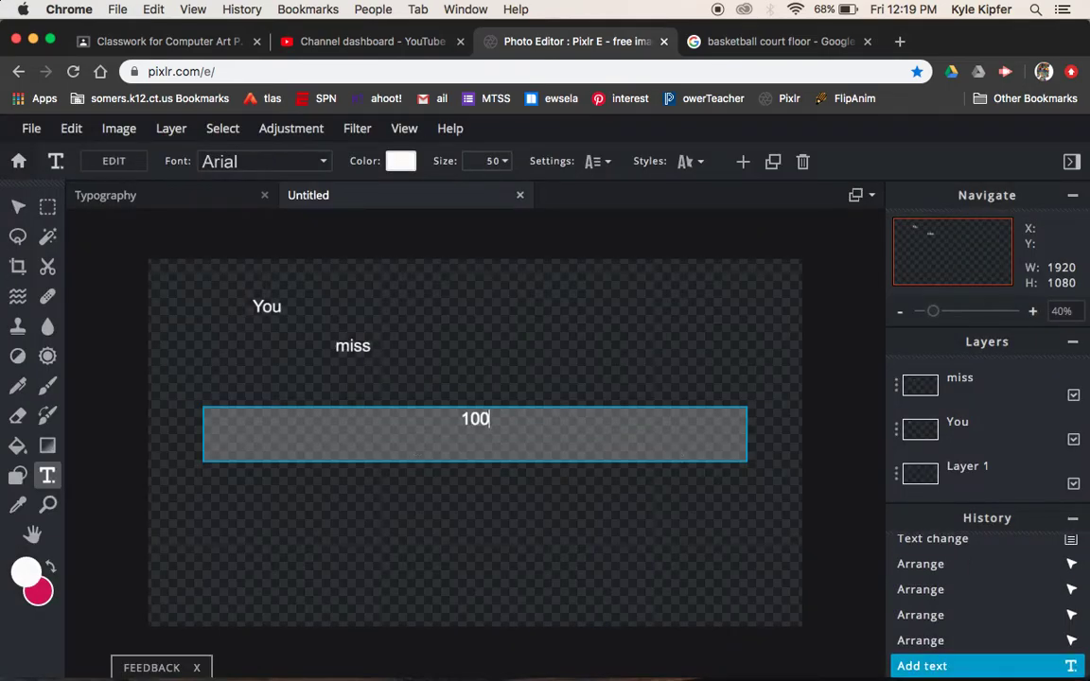
pyautogui.write('%')
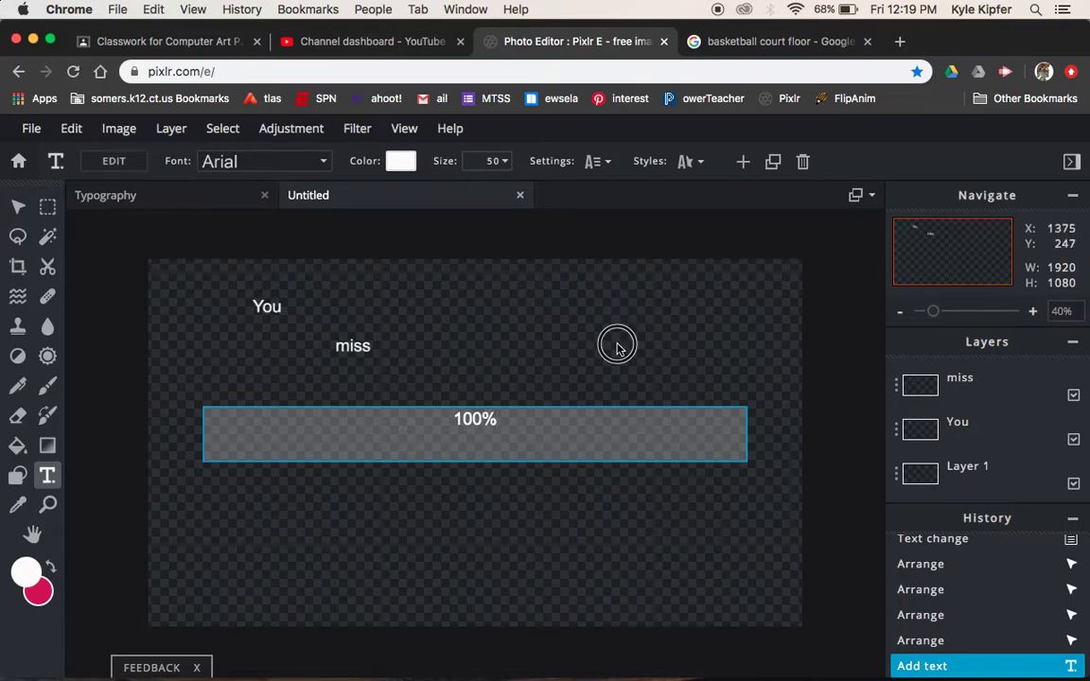
pyautogui.click(615, 343)
# - Narrow the 100% box and place it diagonally below and right of miss
pyautogui.moveTo(481, 416); pyautogui.dragTo(490, 379)
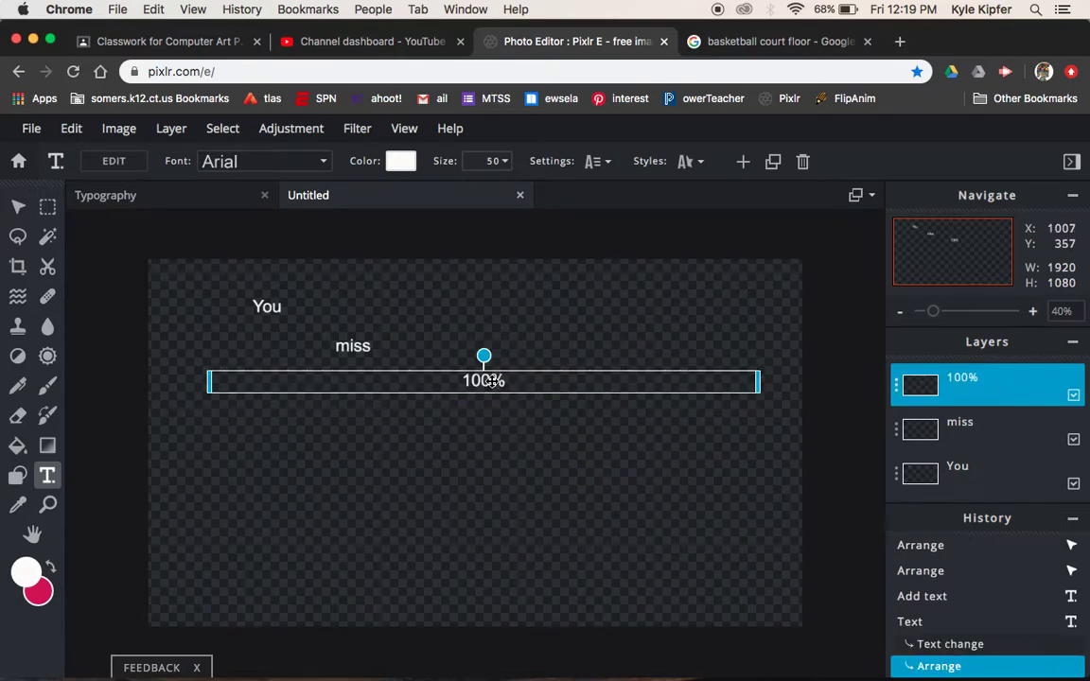
pyautogui.moveTo(758, 387); pyautogui.dragTo(365, 380)
pyautogui.moveTo(284, 380); pyautogui.dragTo(446, 384)
pyautogui.click(356, 347)
pyautogui.moveTo(356, 347); pyautogui.dragTo(348, 337)
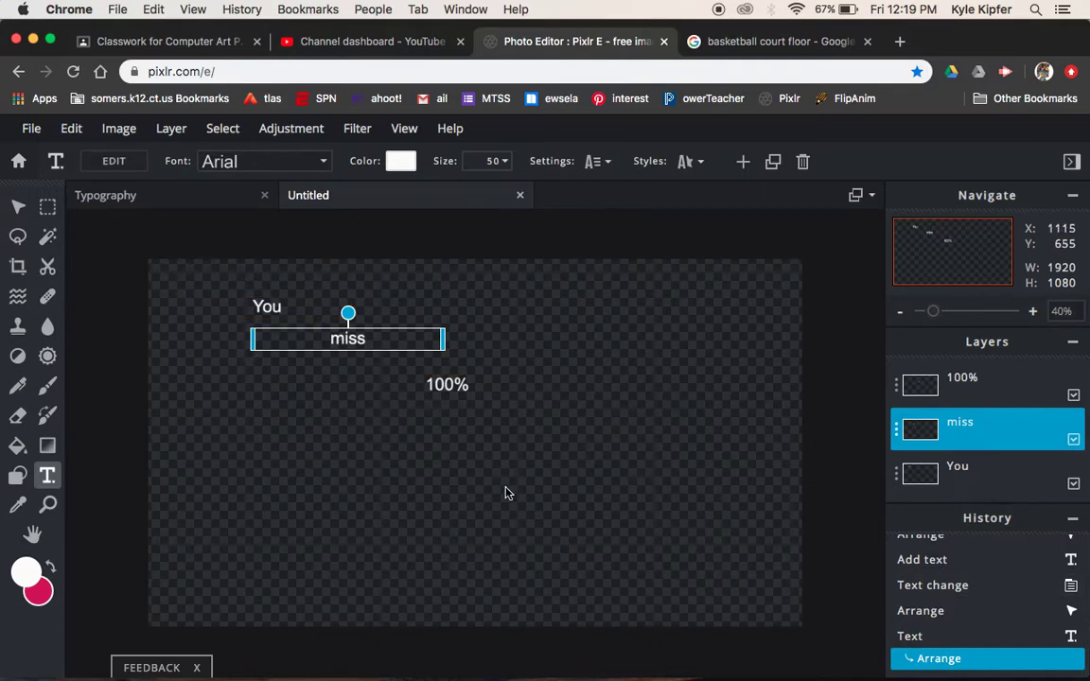
pyautogui.moveTo(462, 389); pyautogui.dragTo(453, 379)
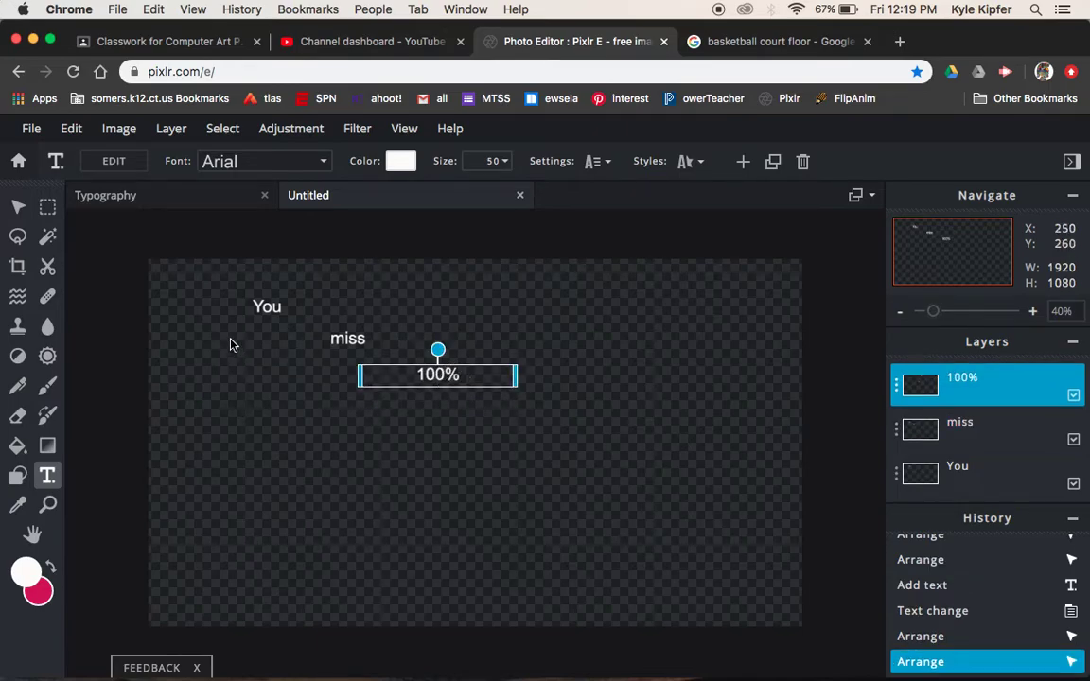
pyautogui.click(235, 479)
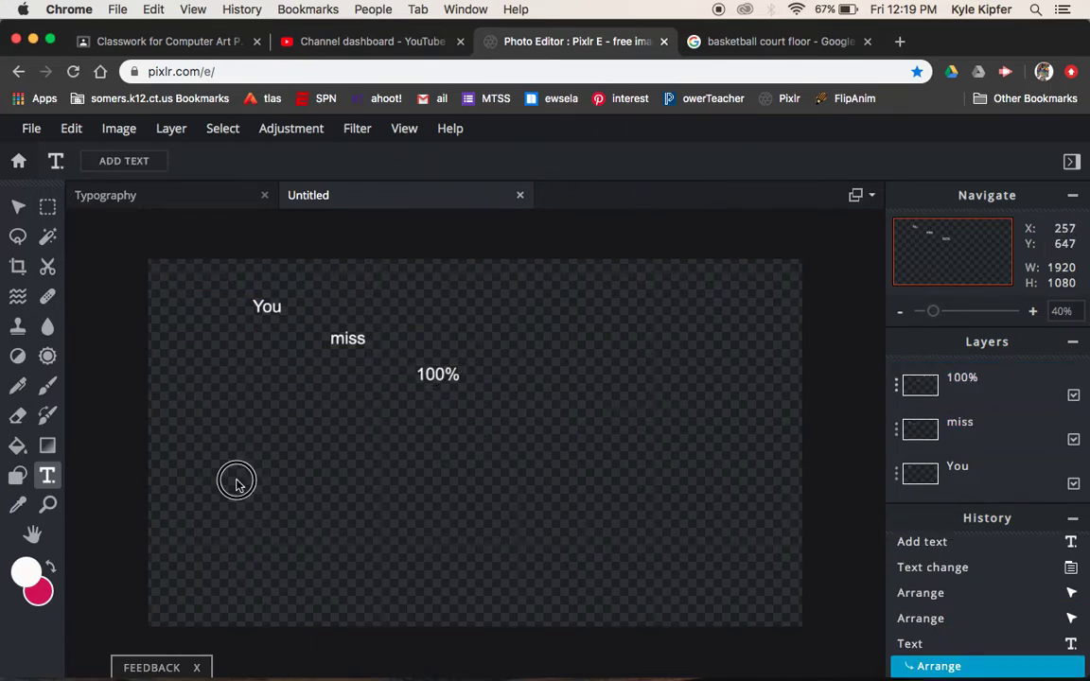
# - Add an 'of the' text layer, narrowed and placed below-right of 100%
pyautogui.click(486, 443)
pyautogui.click(687, 452)
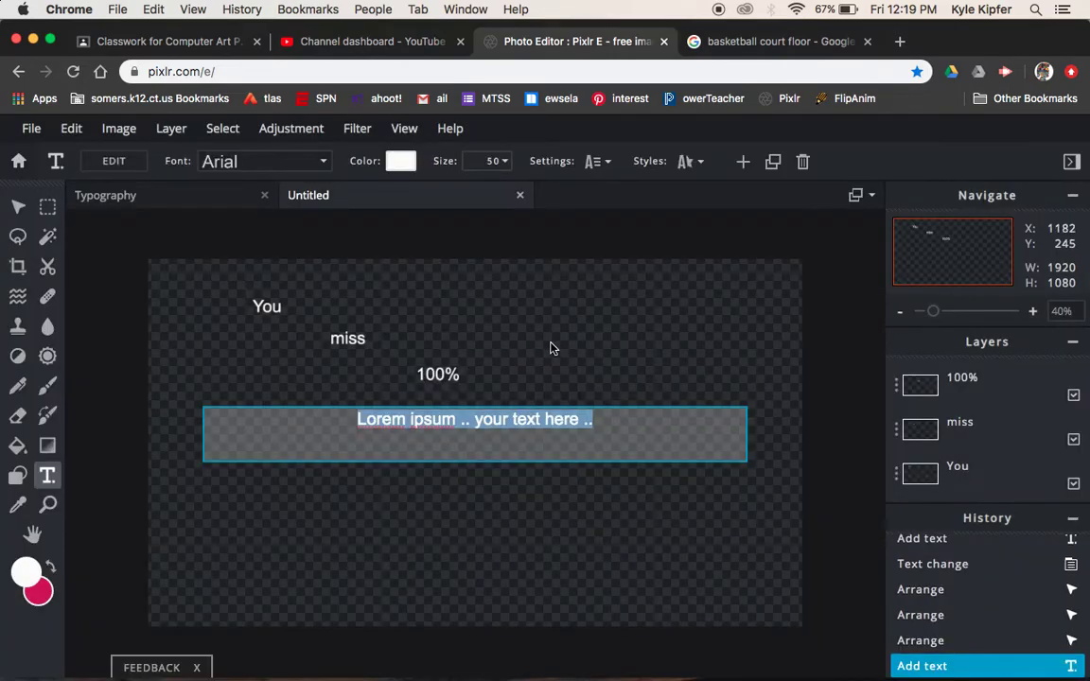
pyautogui.write('of the')
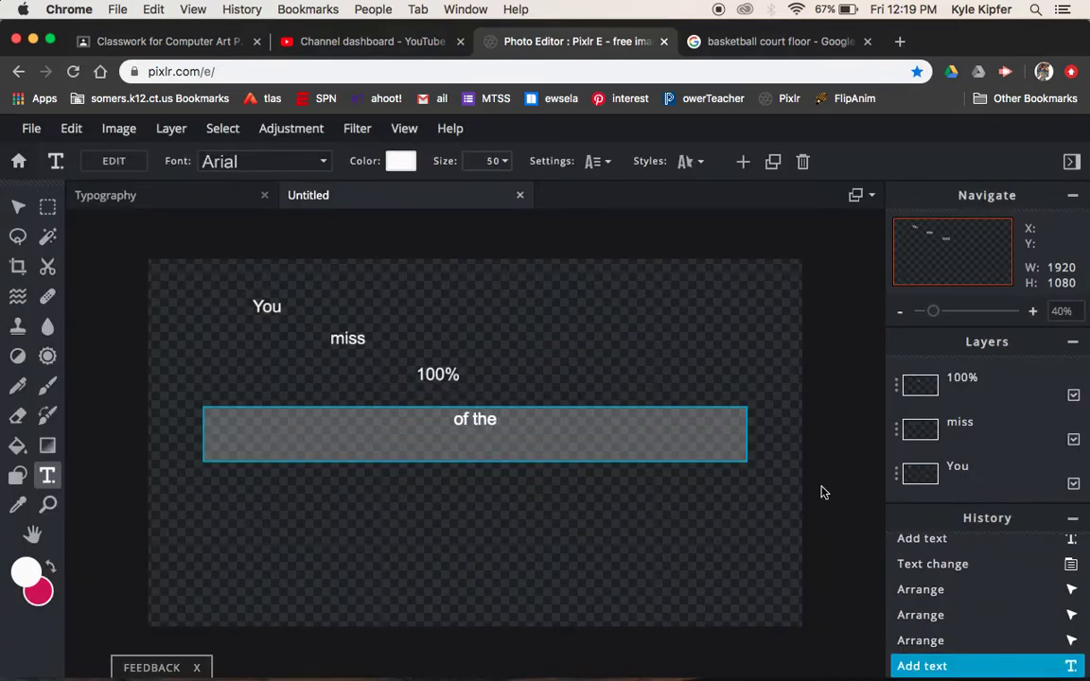
pyautogui.click(532, 514)
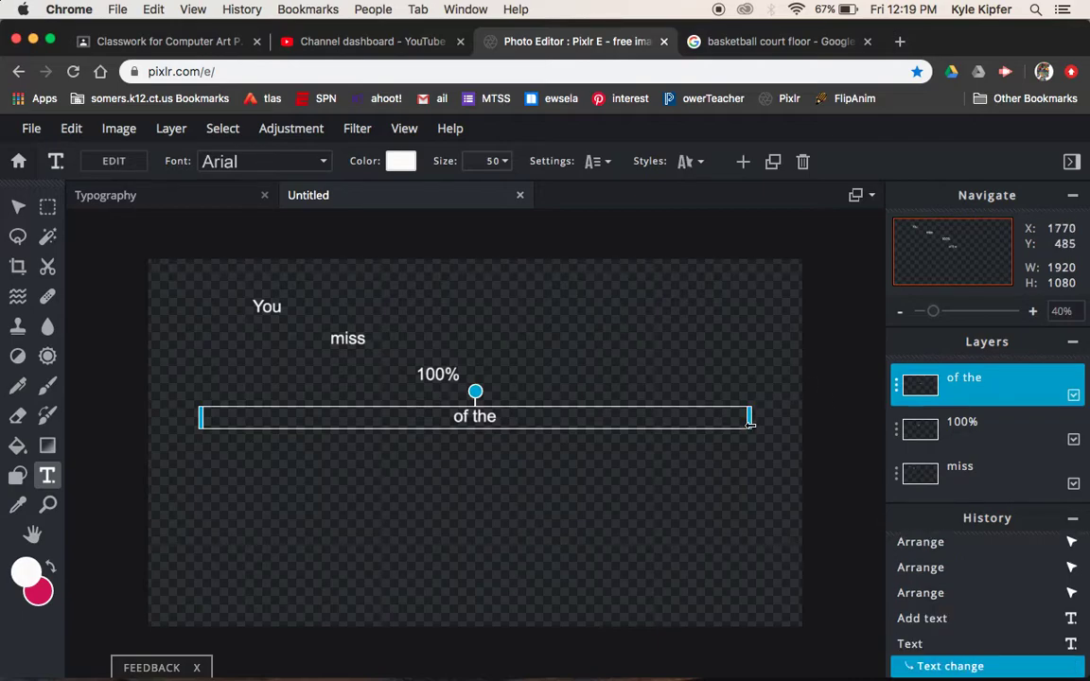
pyautogui.moveTo(749, 424); pyautogui.dragTo(370, 417)
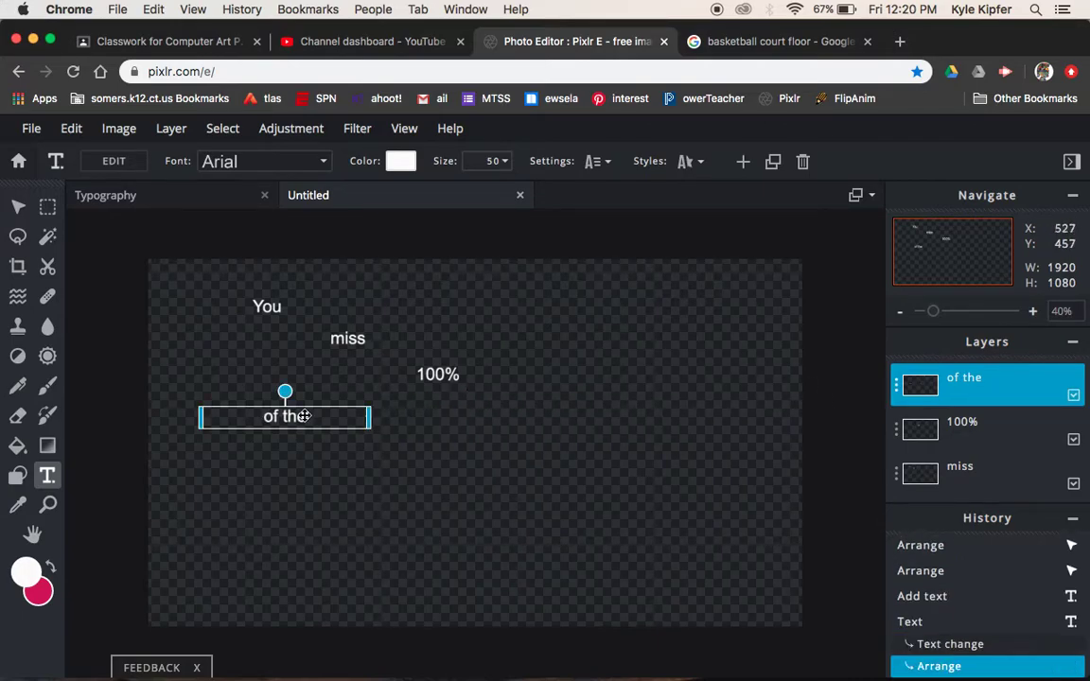
pyautogui.moveTo(287, 416); pyautogui.dragTo(525, 404)
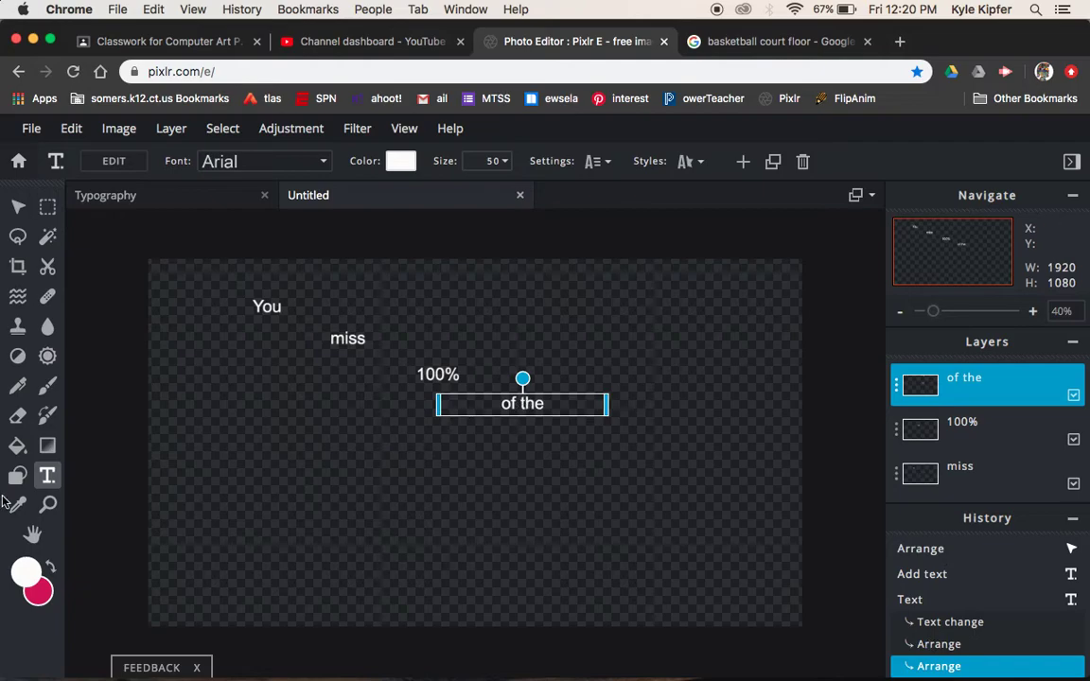
pyautogui.click(47, 480)
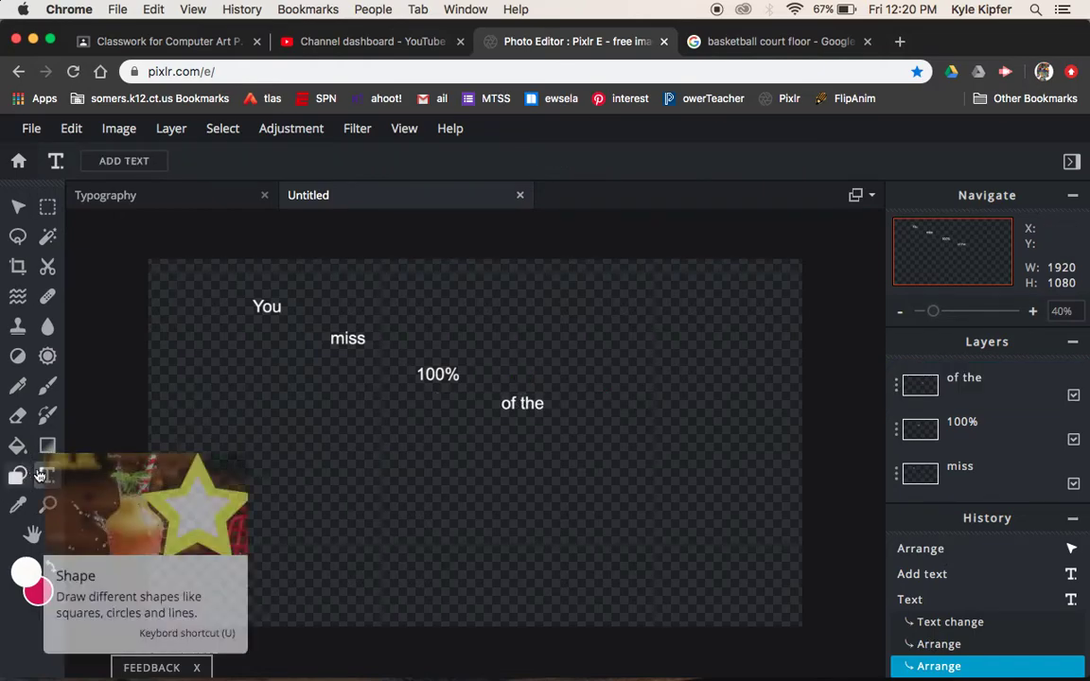
# - Add a 'shots' text layer and narrow its box to fit
pyautogui.click(530, 464)
pyautogui.click(689, 446)
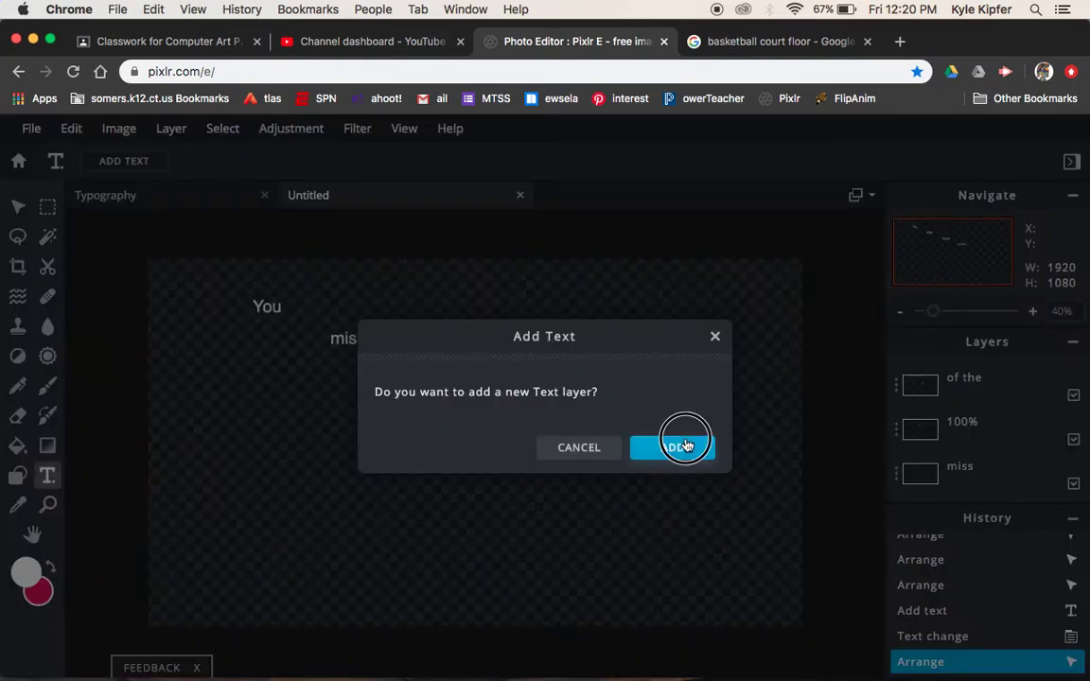
pyautogui.write('shots')
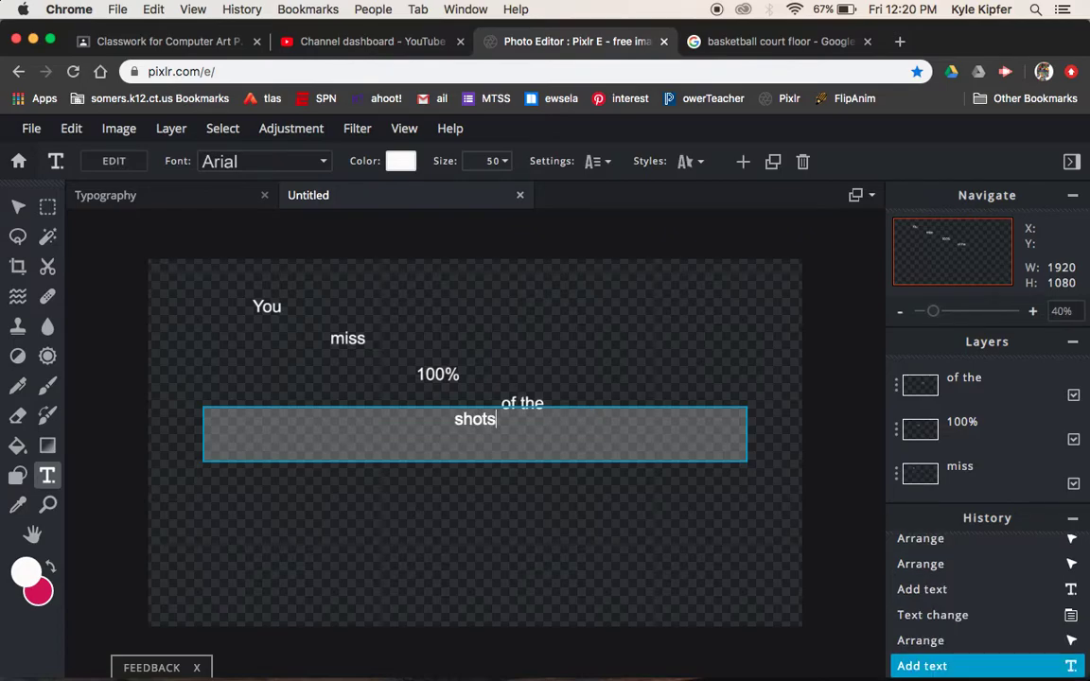
pyautogui.click(498, 570)
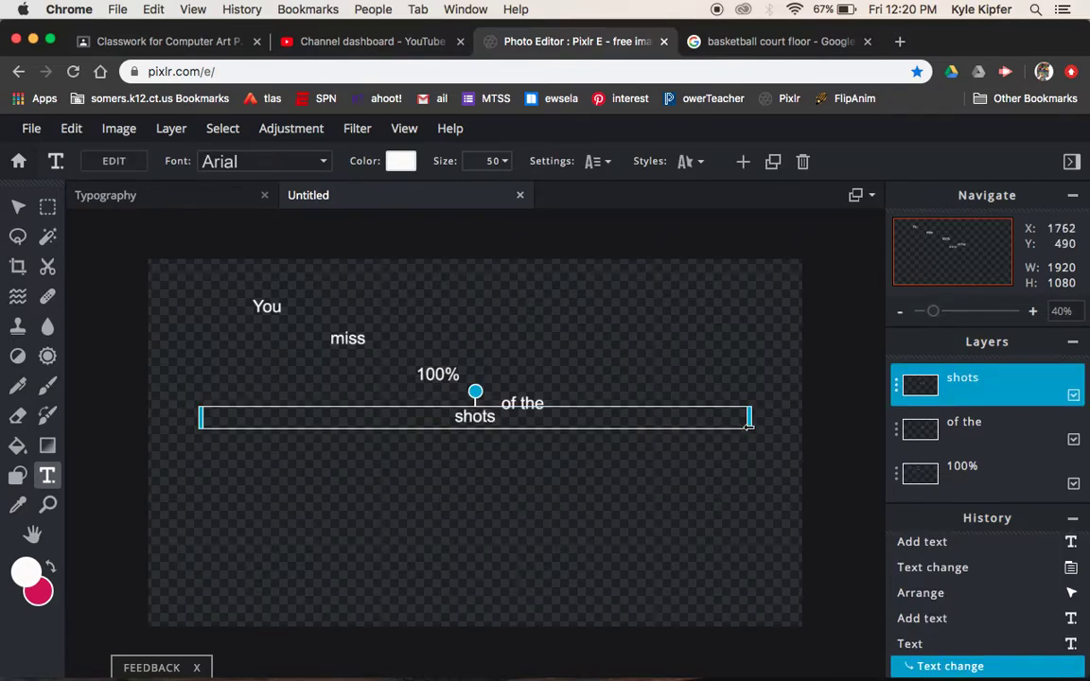
pyautogui.moveTo(748, 426); pyautogui.dragTo(644, 446)
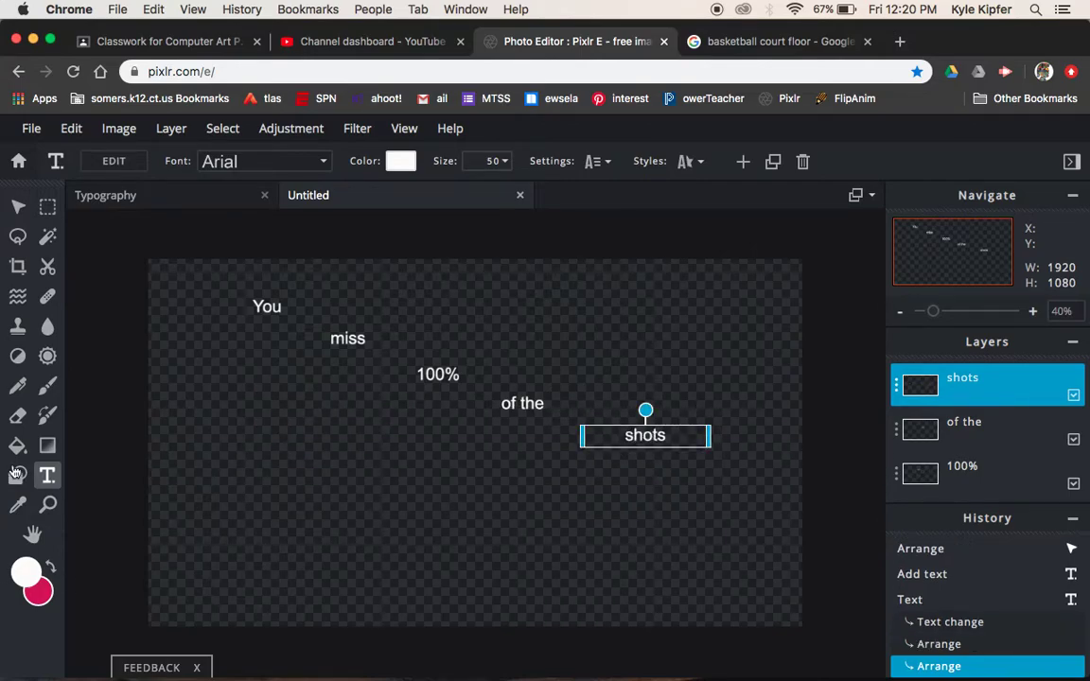
# - Add a 'you' text layer, narrowed and moved to the lower left
pyautogui.click(159, 471)
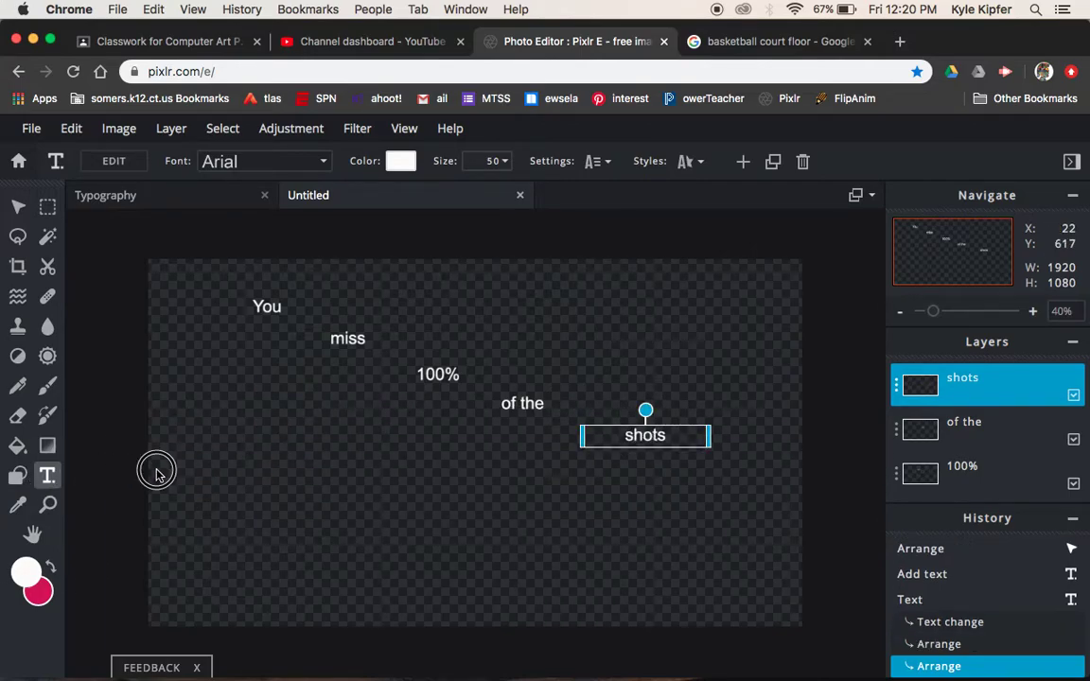
pyautogui.click(187, 478)
pyautogui.click(641, 450)
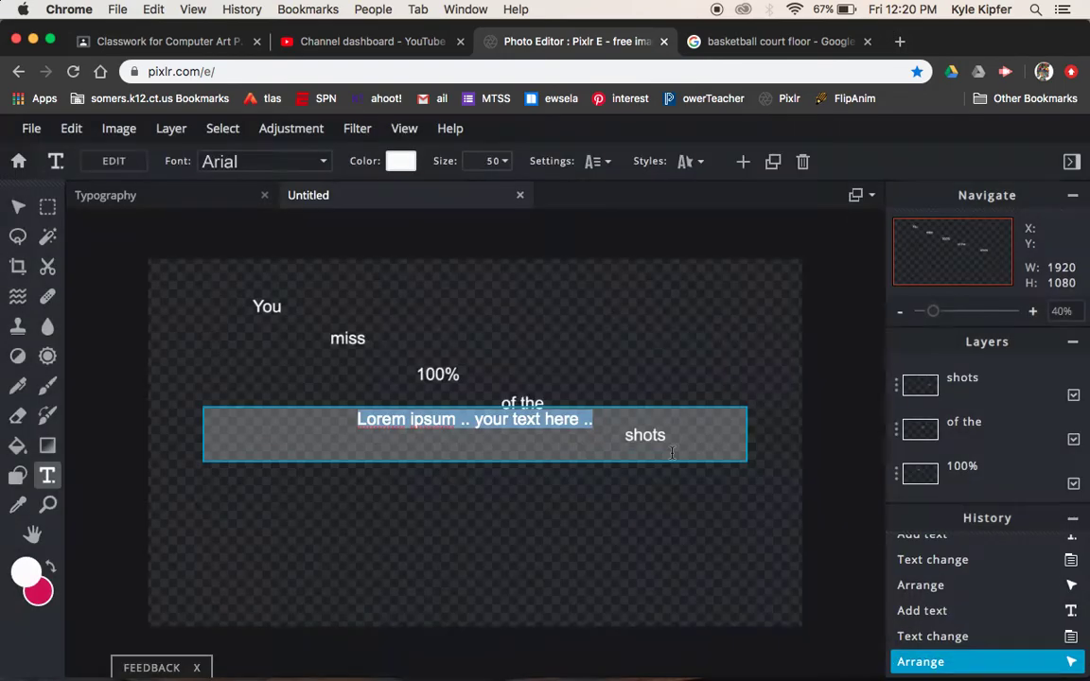
pyautogui.write('Y')
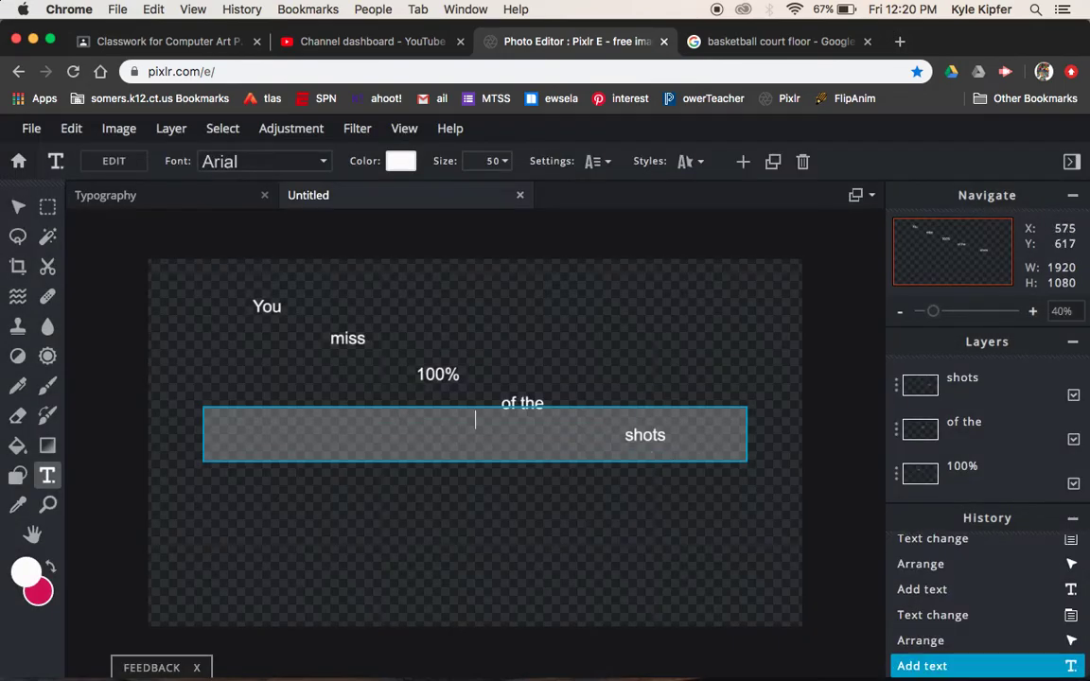
pyautogui.write('yoyu')
pyautogui.press('Escape')
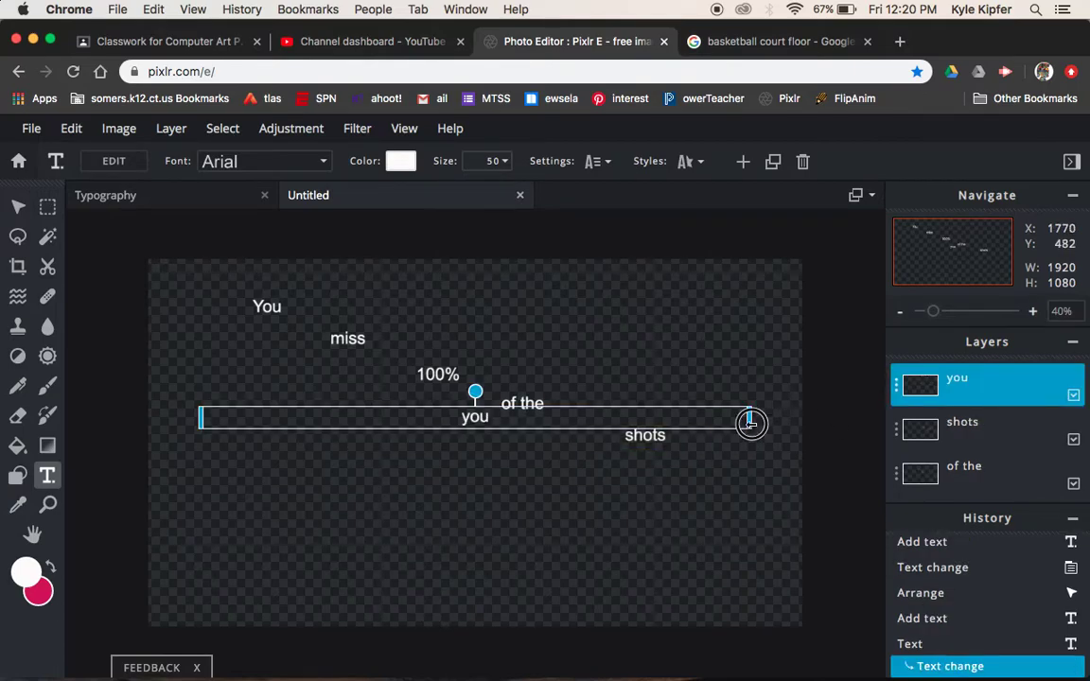
pyautogui.moveTo(747, 421); pyautogui.dragTo(330, 419)
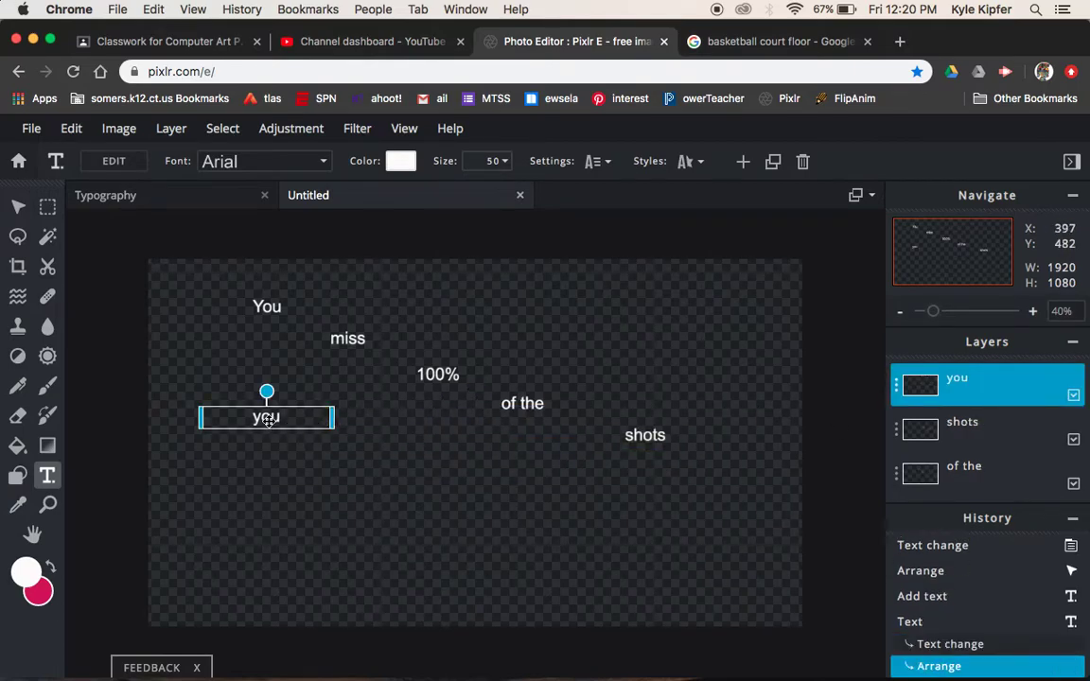
pyautogui.moveTo(260, 446); pyautogui.dragTo(263, 537)
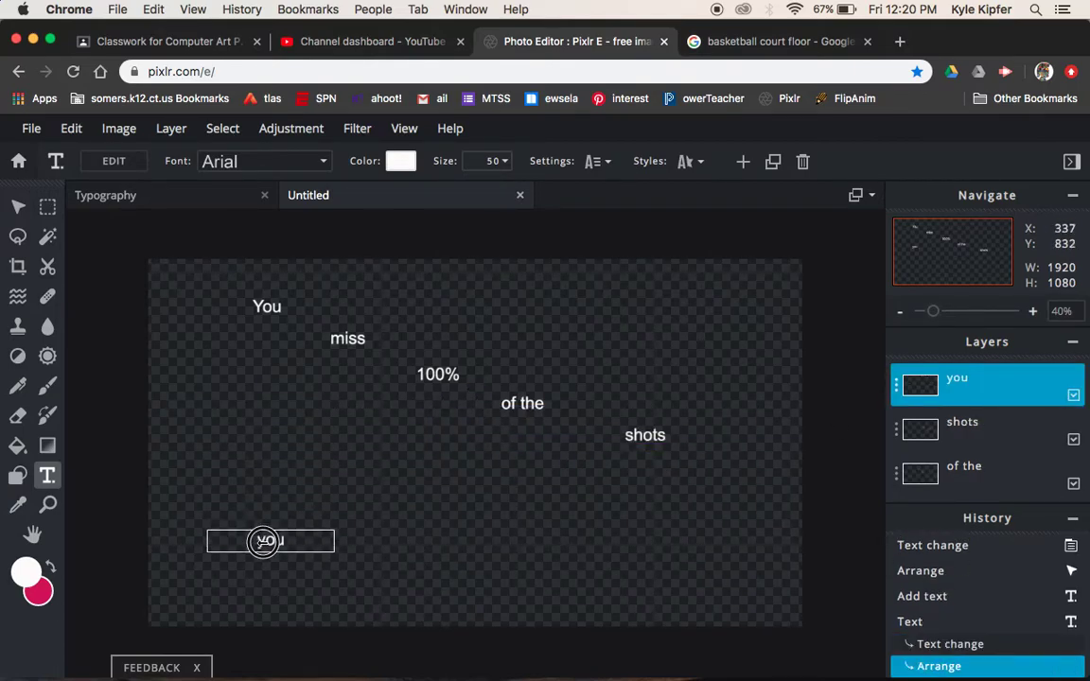
pyautogui.click(204, 445)
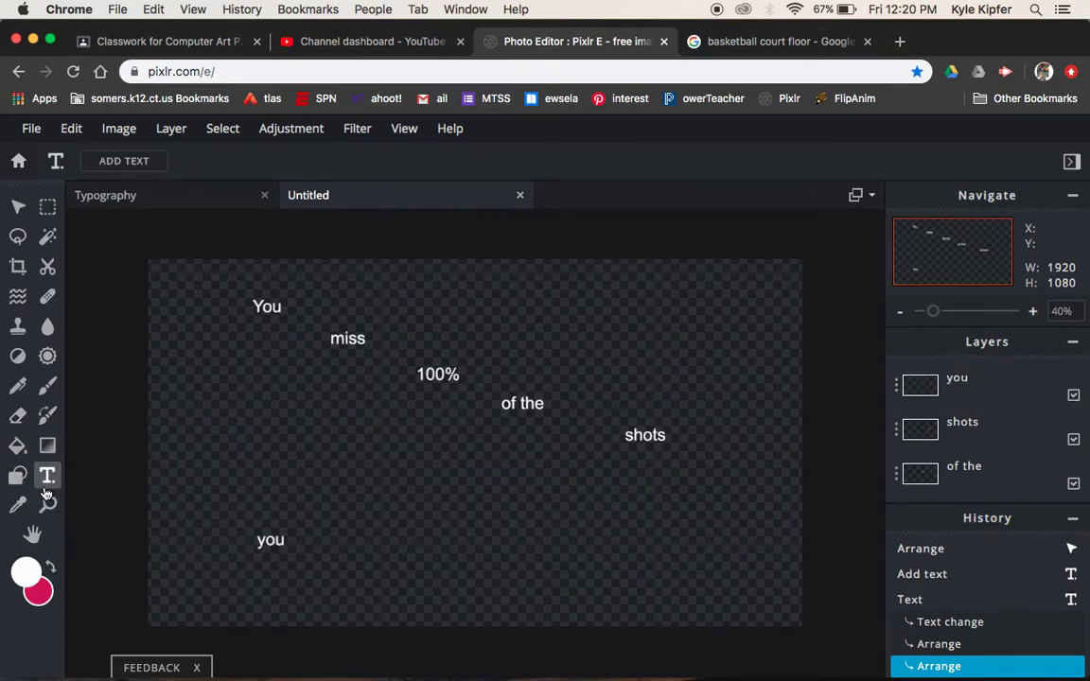
# - Add a 'don't' text layer on the bottom row beside you
pyautogui.click(493, 550)
pyautogui.click(696, 455)
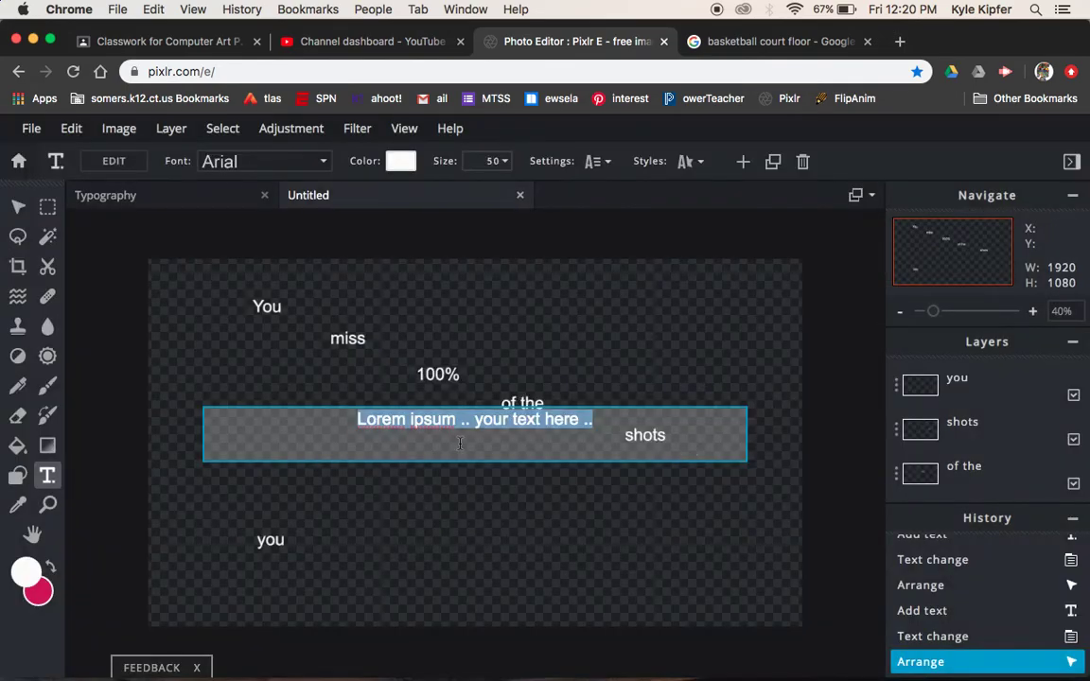
pyautogui.write("don't")
pyautogui.click(665, 339)
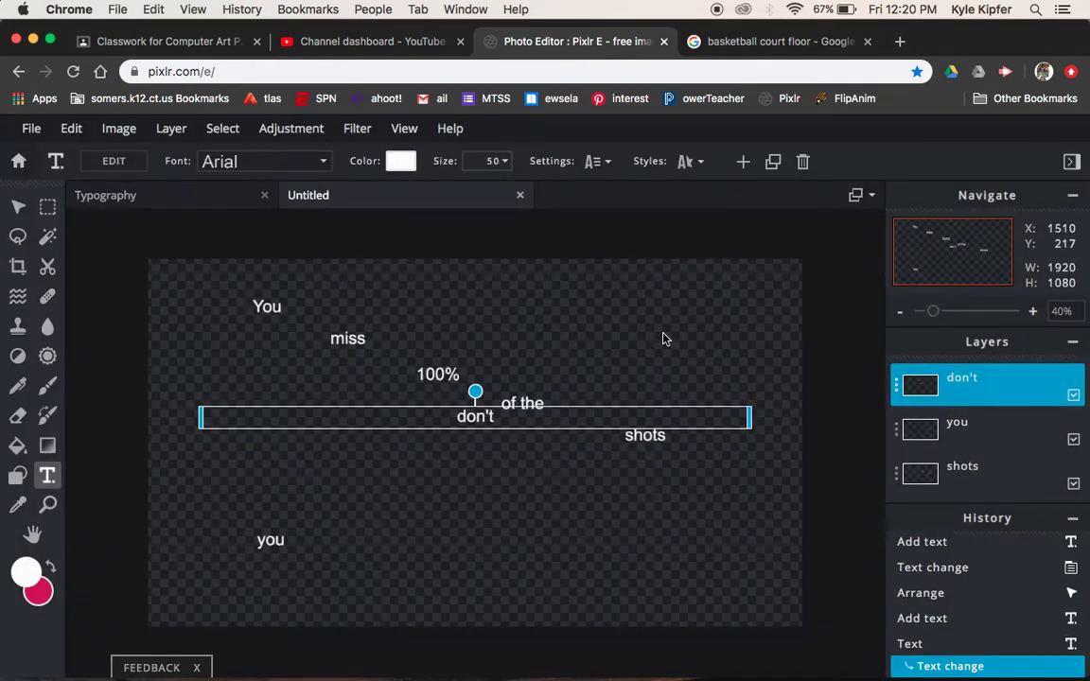
pyautogui.moveTo(748, 416); pyautogui.dragTo(352, 419)
pyautogui.moveTo(298, 460); pyautogui.dragTo(458, 538)
pyautogui.click(100, 454)
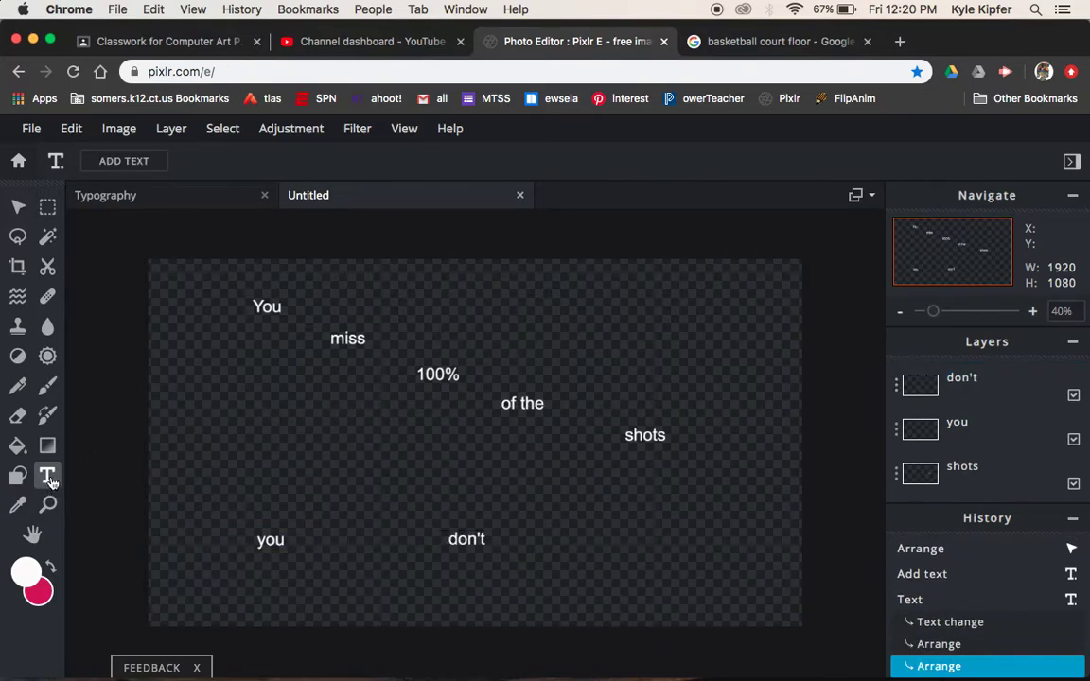
# - Add a 'take."' text layer, narrowed and placed at the lower right after don't
pyautogui.click(589, 462)
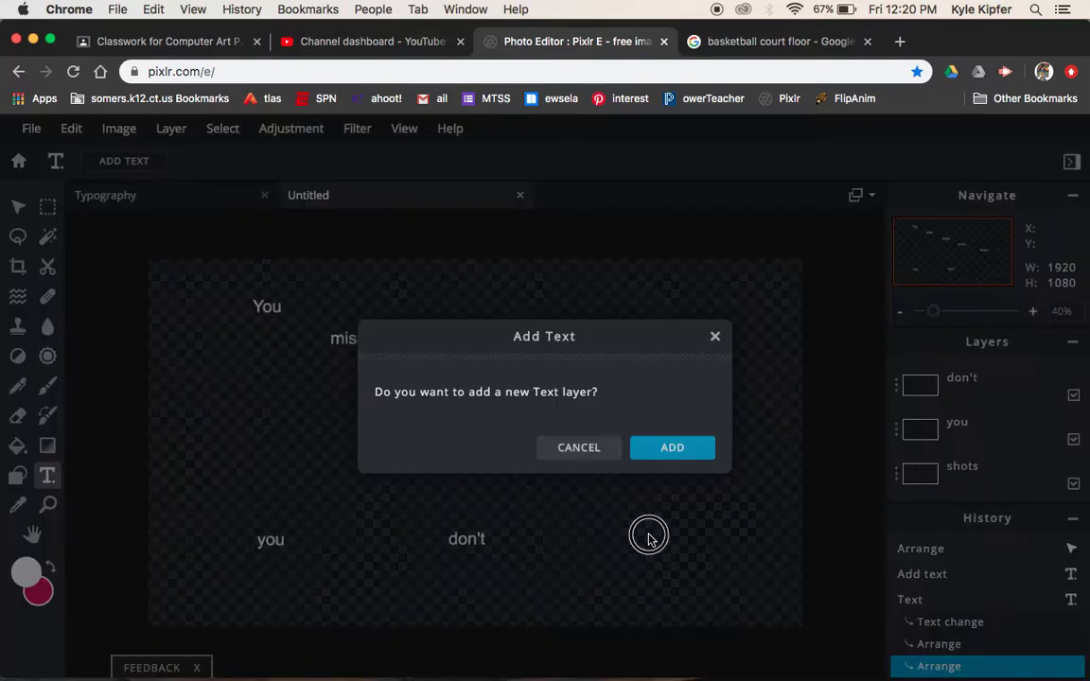
pyautogui.click(680, 455)
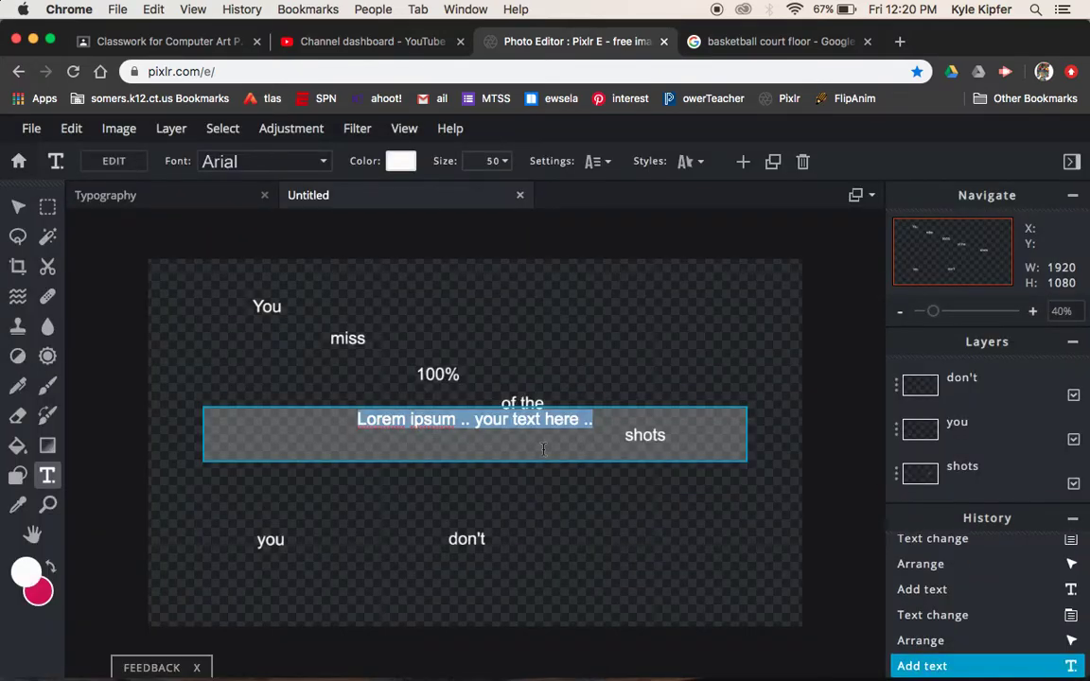
pyautogui.write('take')
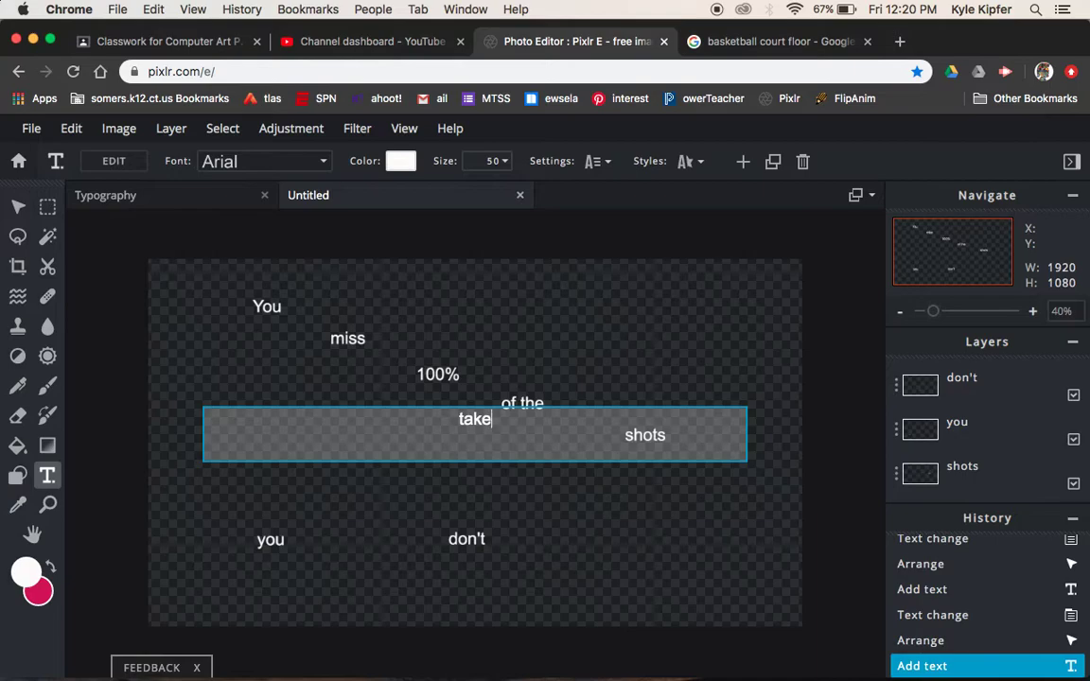
pyautogui.write('.')
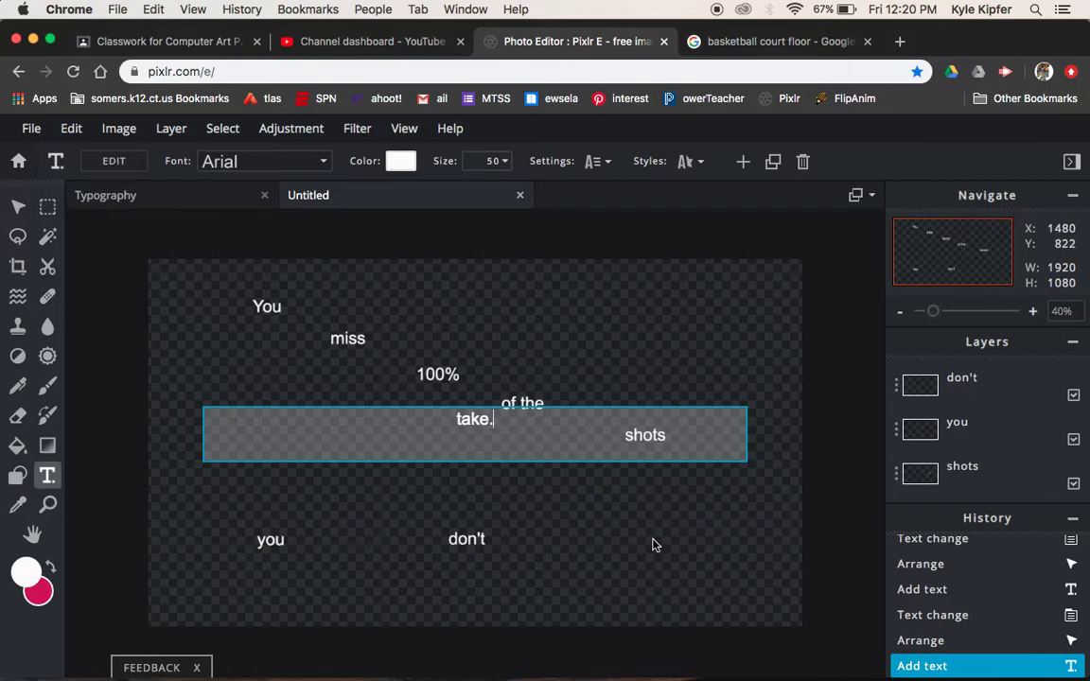
pyautogui.write('"')
pyautogui.click(633, 531)
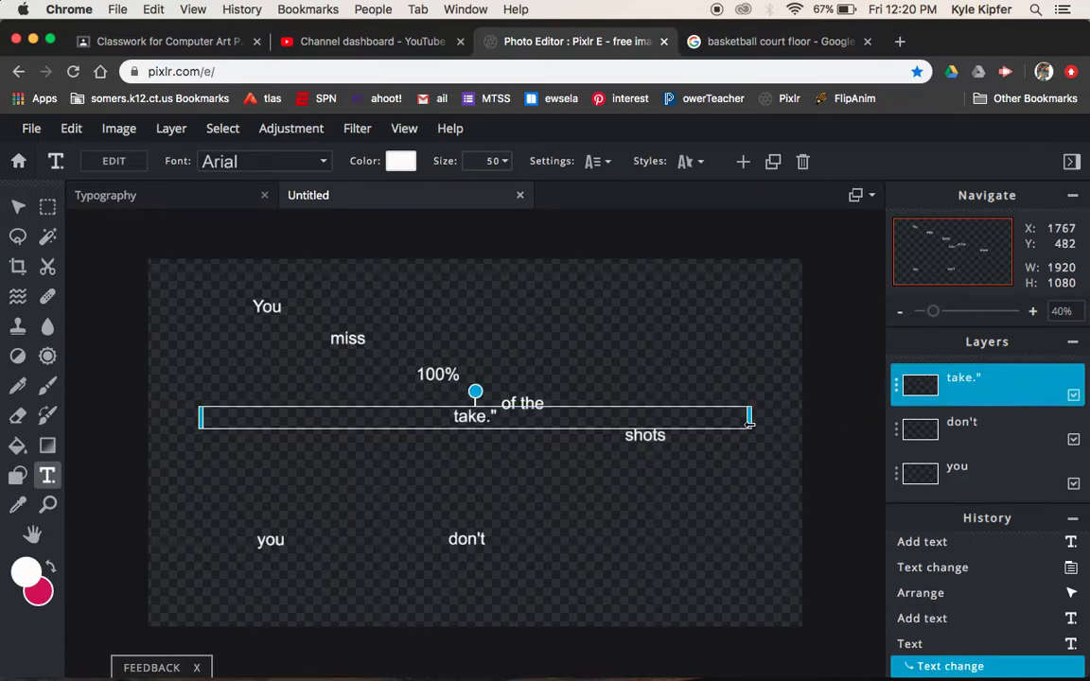
pyautogui.moveTo(748, 423); pyautogui.dragTo(342, 419)
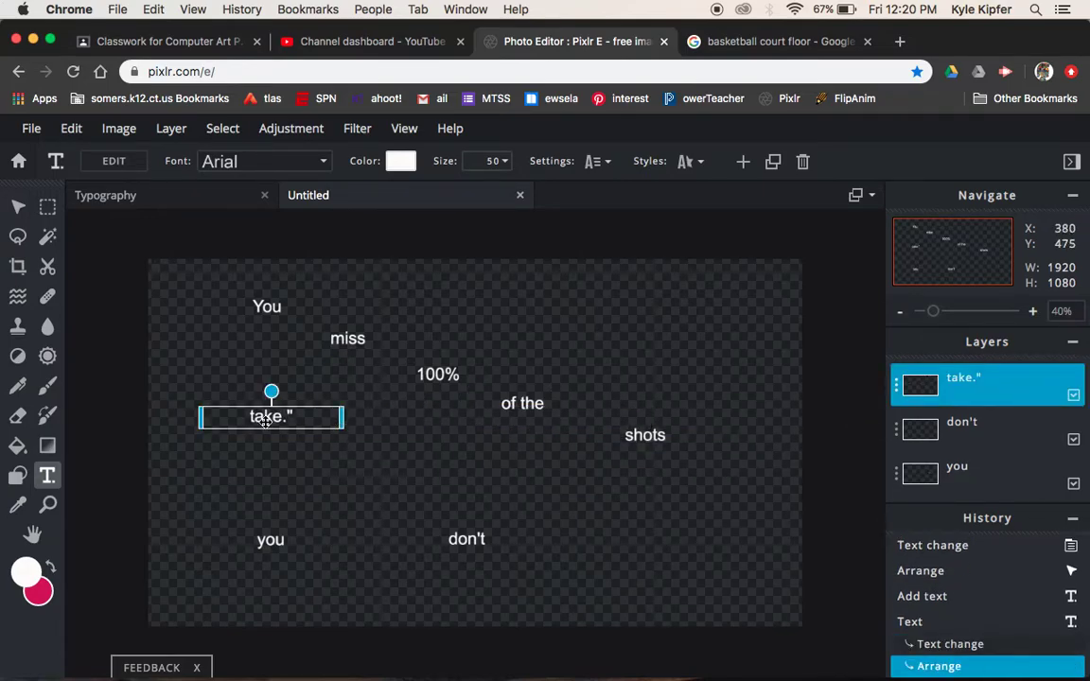
pyautogui.moveTo(263, 421); pyautogui.dragTo(643, 552)
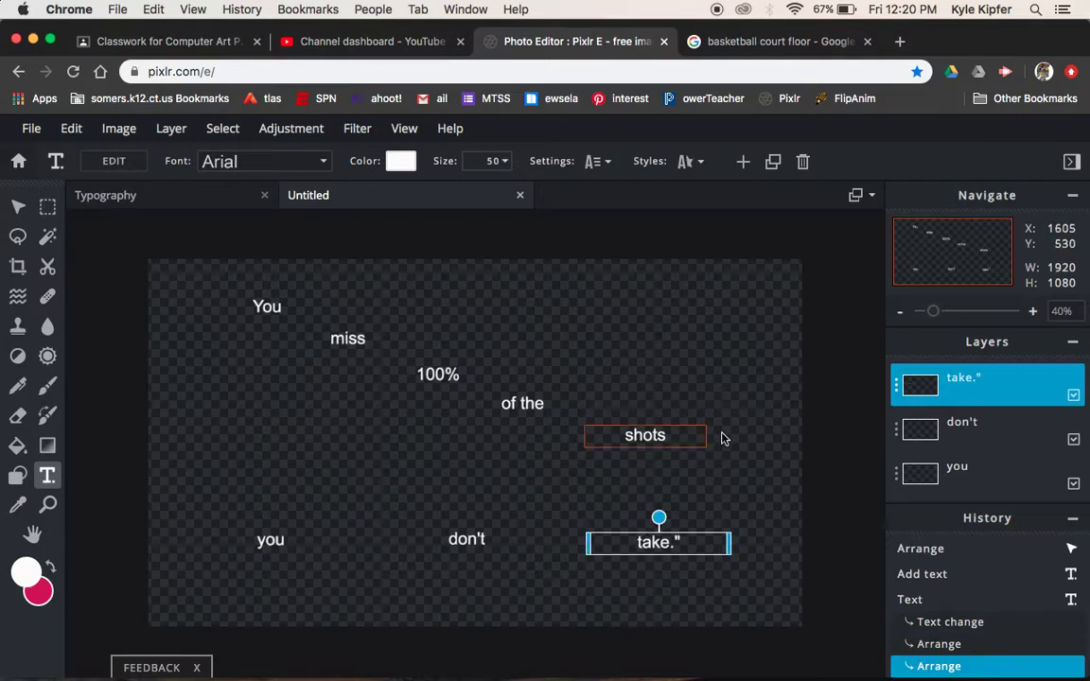
# - Insert an opening quote mark before You
pyautogui.click(722, 439)
pyautogui.click(268, 308)
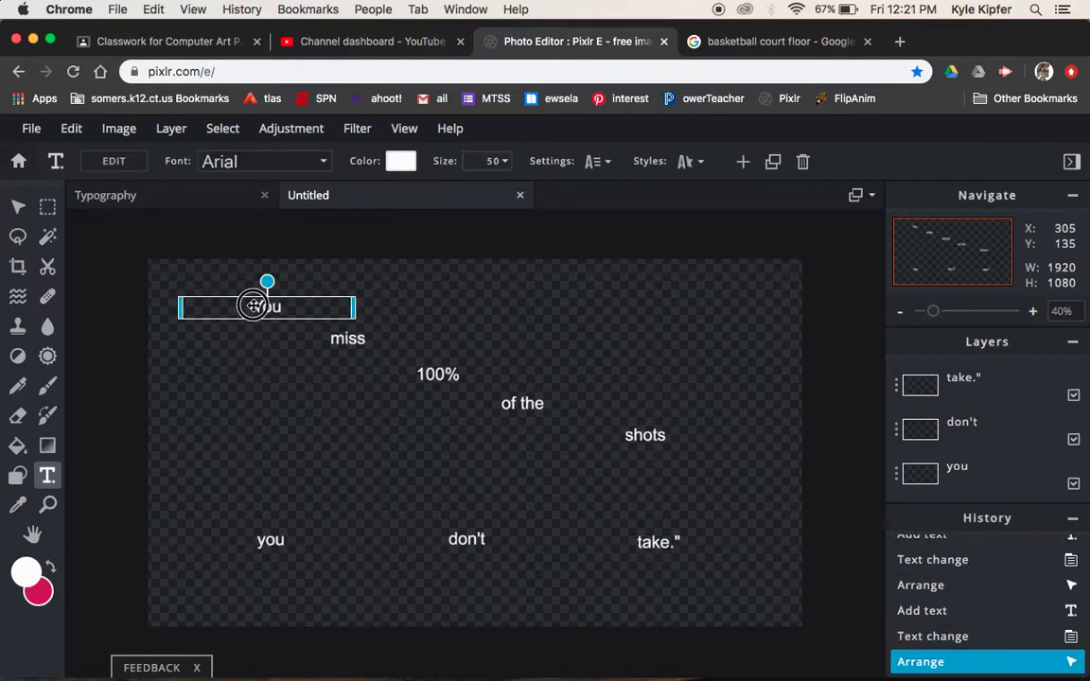
pyautogui.click(253, 306)
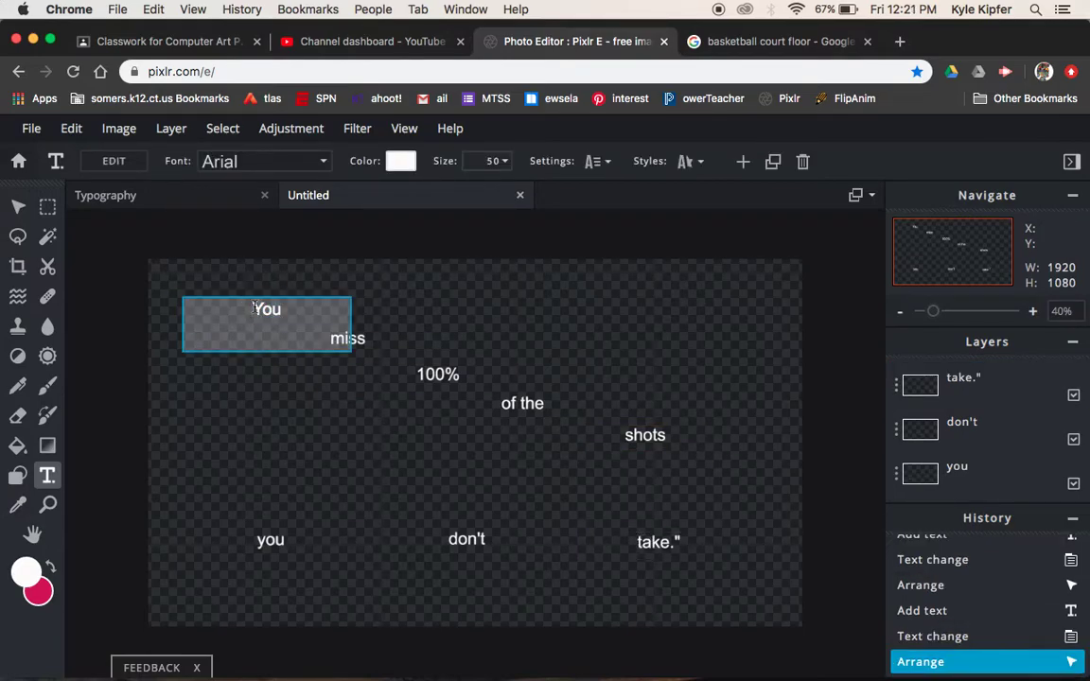
pyautogui.press('BackSpace')
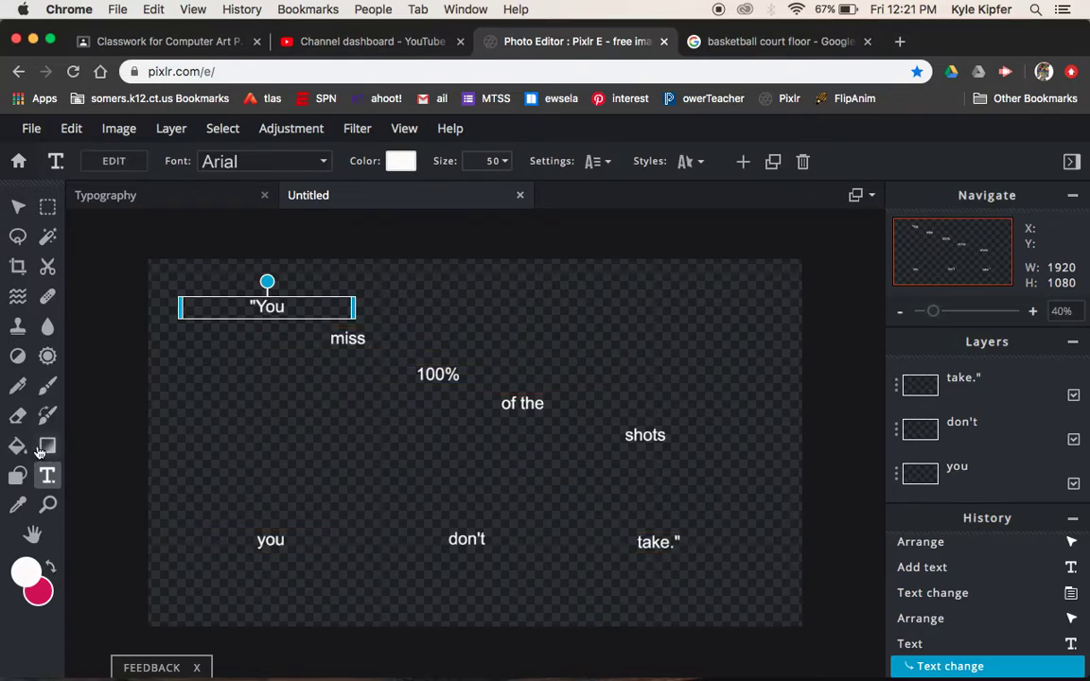
pyautogui.click(581, 593)
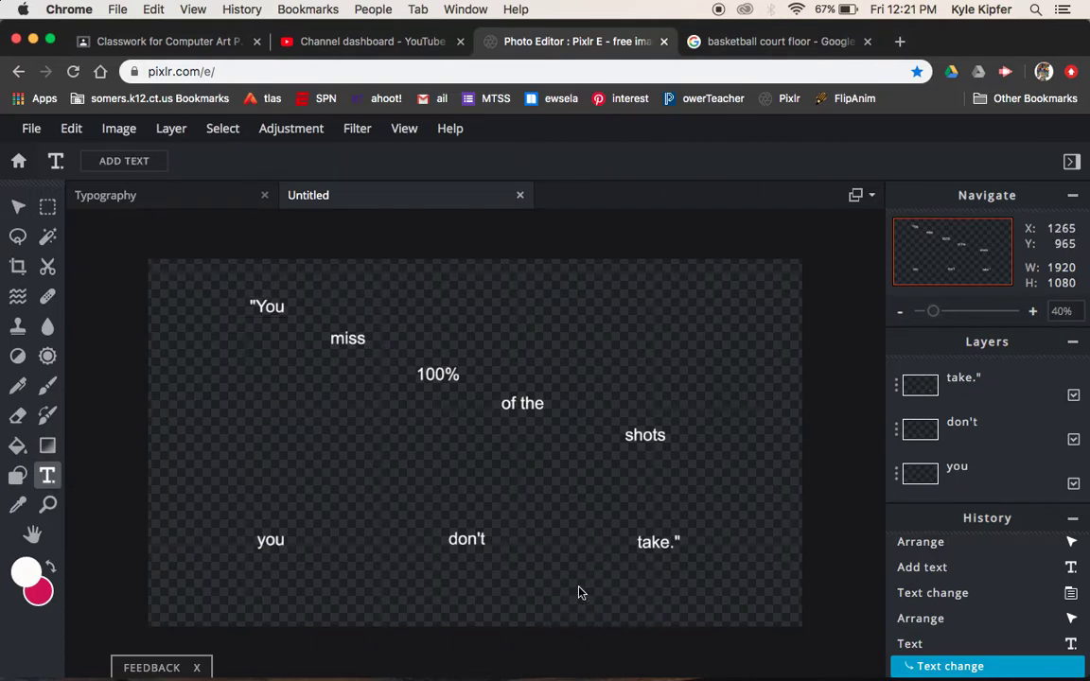
# - Add an author attribution text layer and move it below take. at the lower right
pyautogui.click(610, 606)
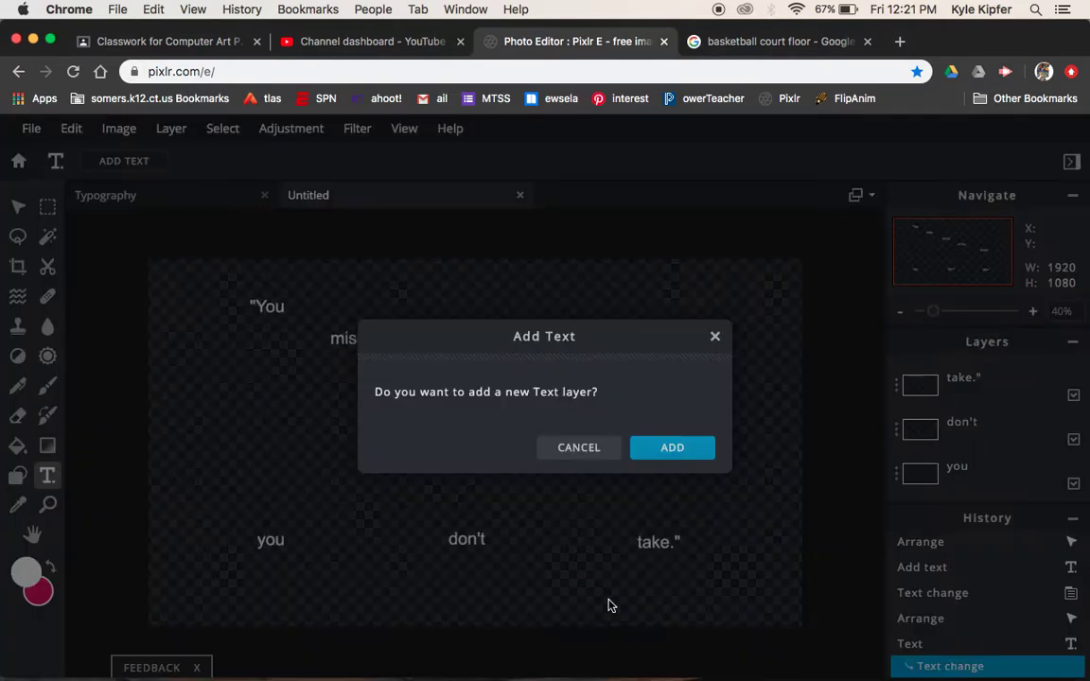
pyautogui.click(674, 452)
pyautogui.press('BackSpace')
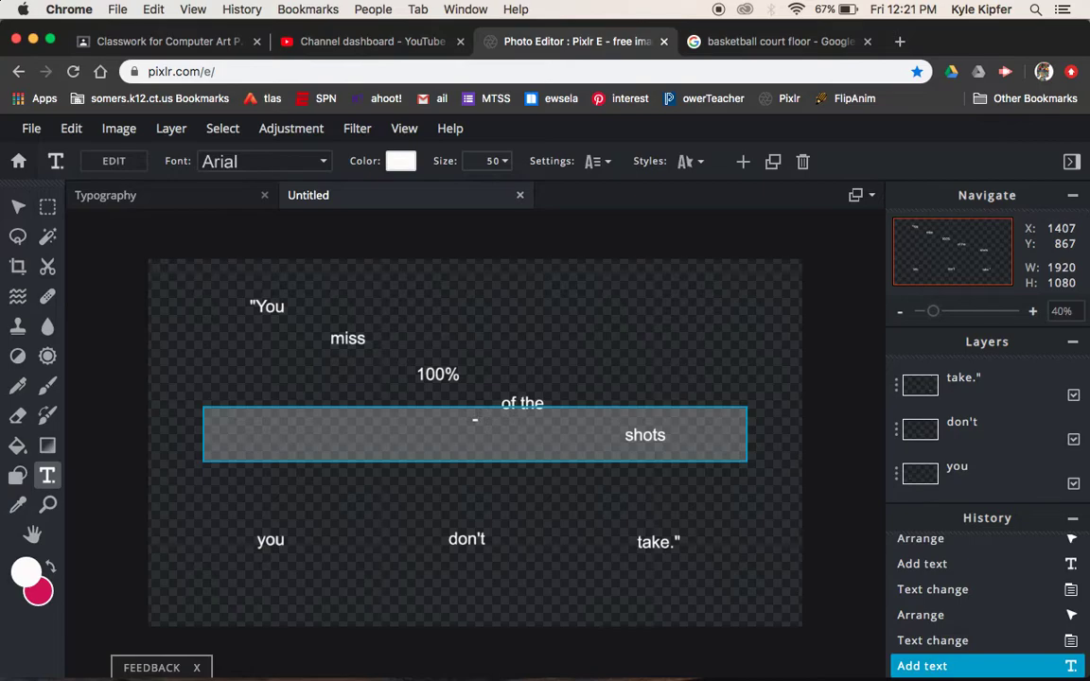
pyautogui.write('-Wayne Gretz')
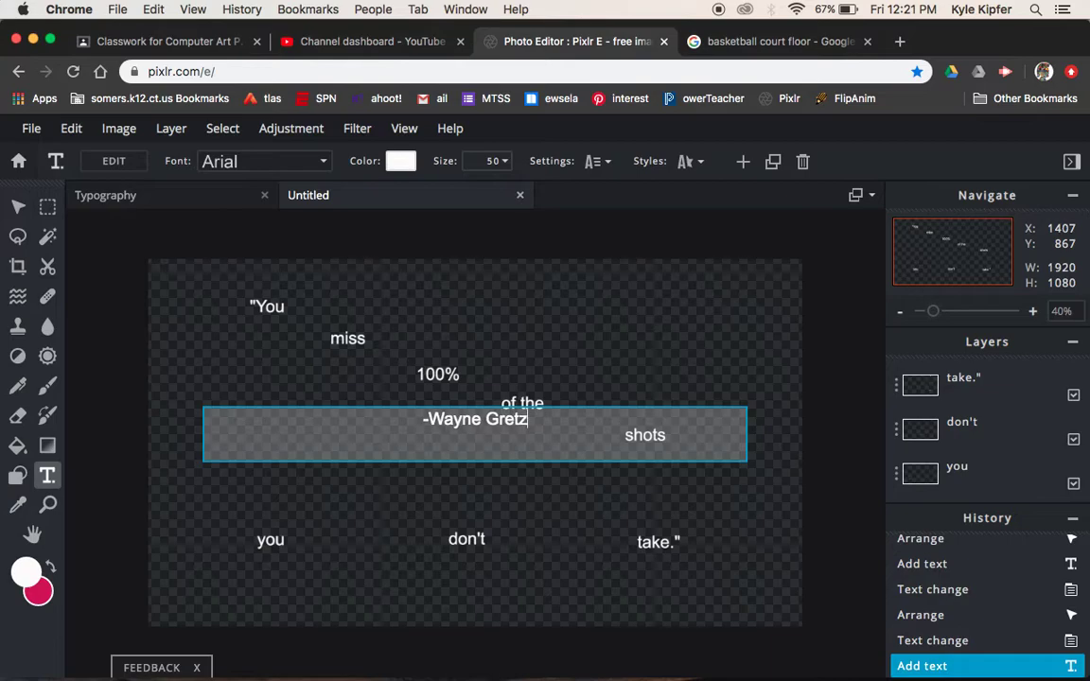
pyautogui.write('sky')
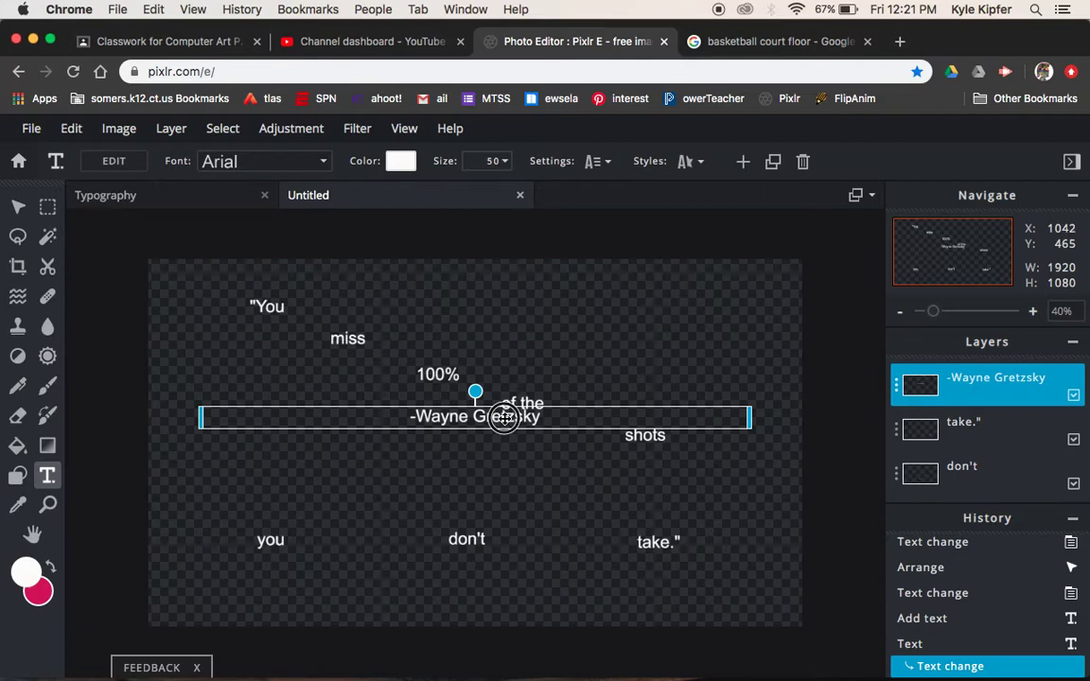
pyautogui.moveTo(503, 431); pyautogui.dragTo(651, 583)
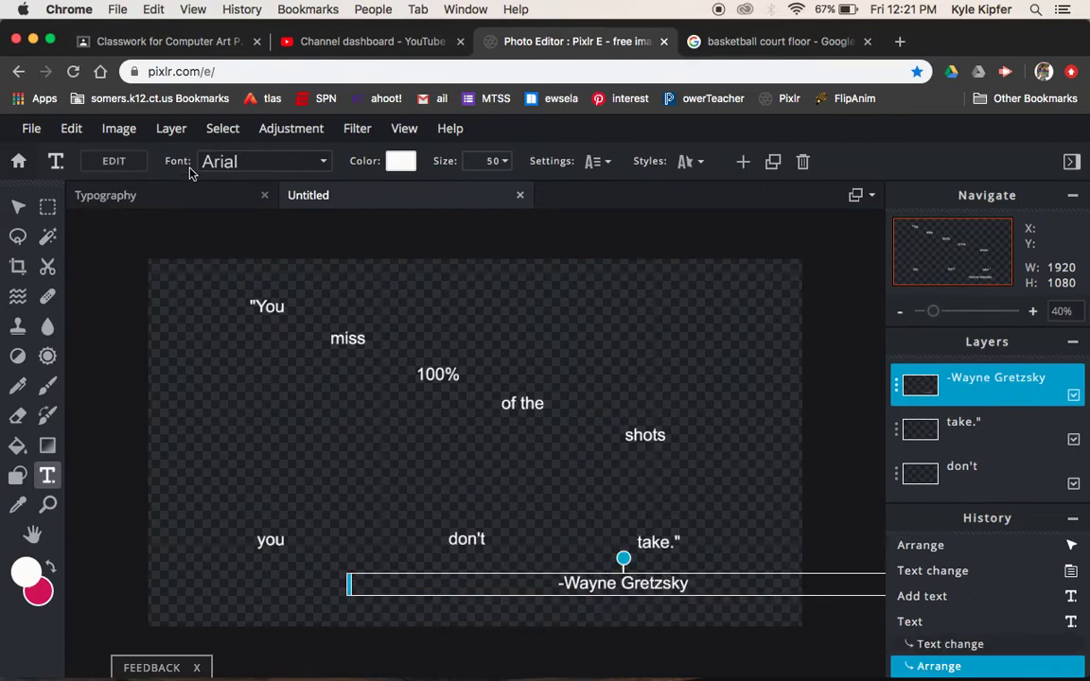
# - Fix the misspelled author name, then narrow and align the attribution under take."
pyautogui.click(186, 205)
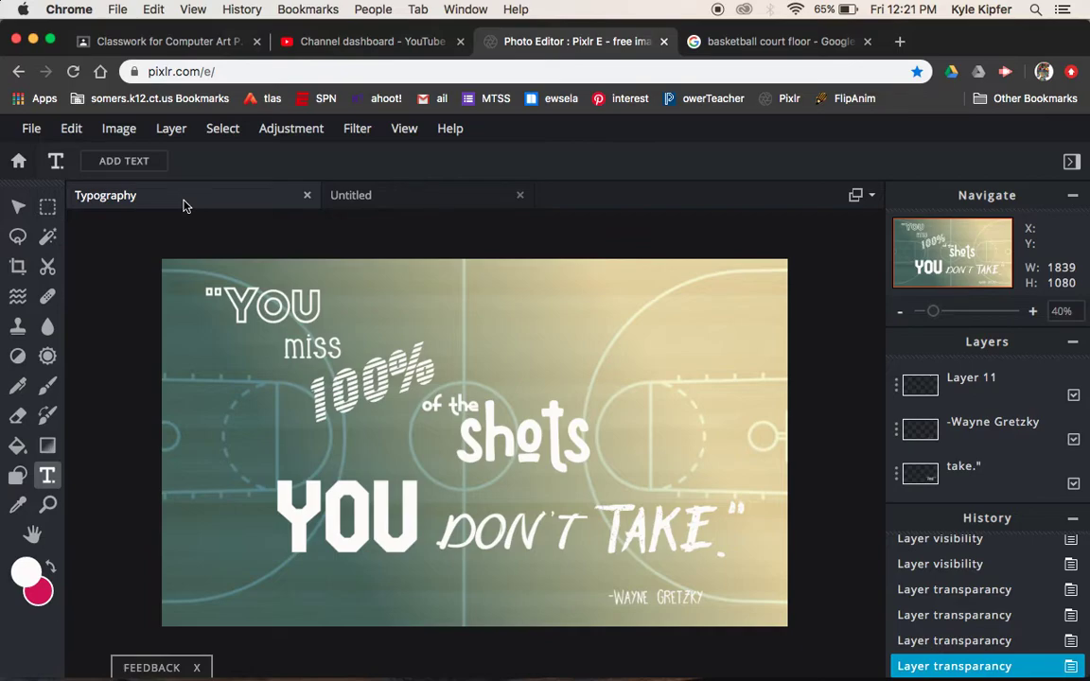
pyautogui.click(402, 197)
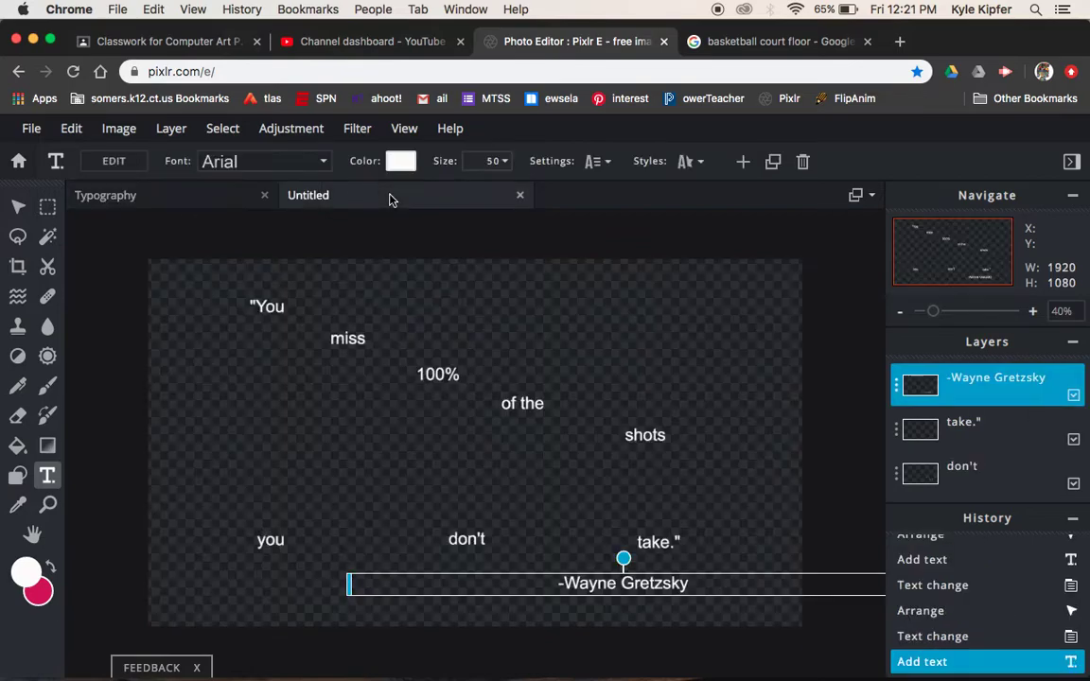
pyautogui.doubleClick(672, 584)
pyautogui.click(641, 588)
pyautogui.press('BackSpace')
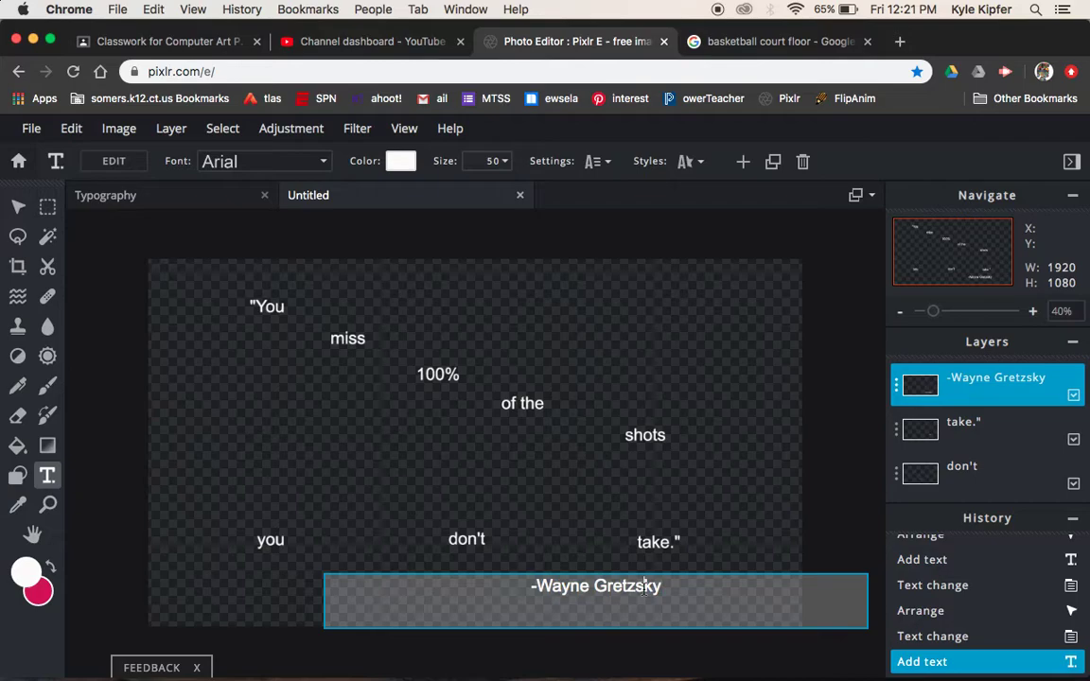
pyautogui.click(875, 468)
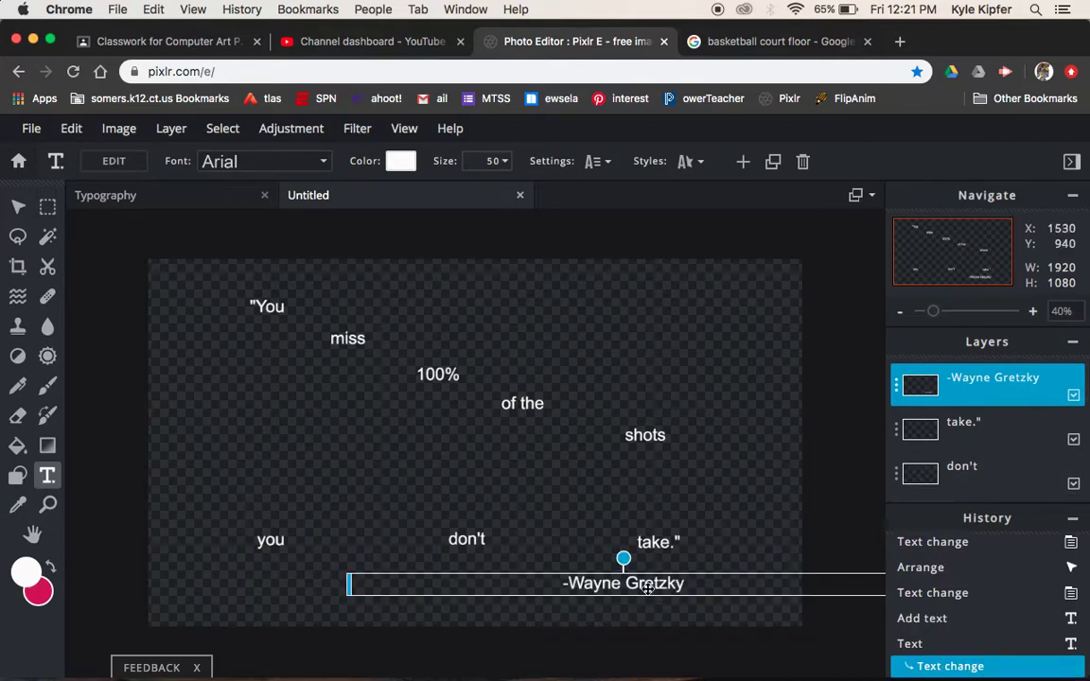
pyautogui.moveTo(624, 588); pyautogui.dragTo(502, 589)
pyautogui.moveTo(222, 586); pyautogui.dragTo(570, 599)
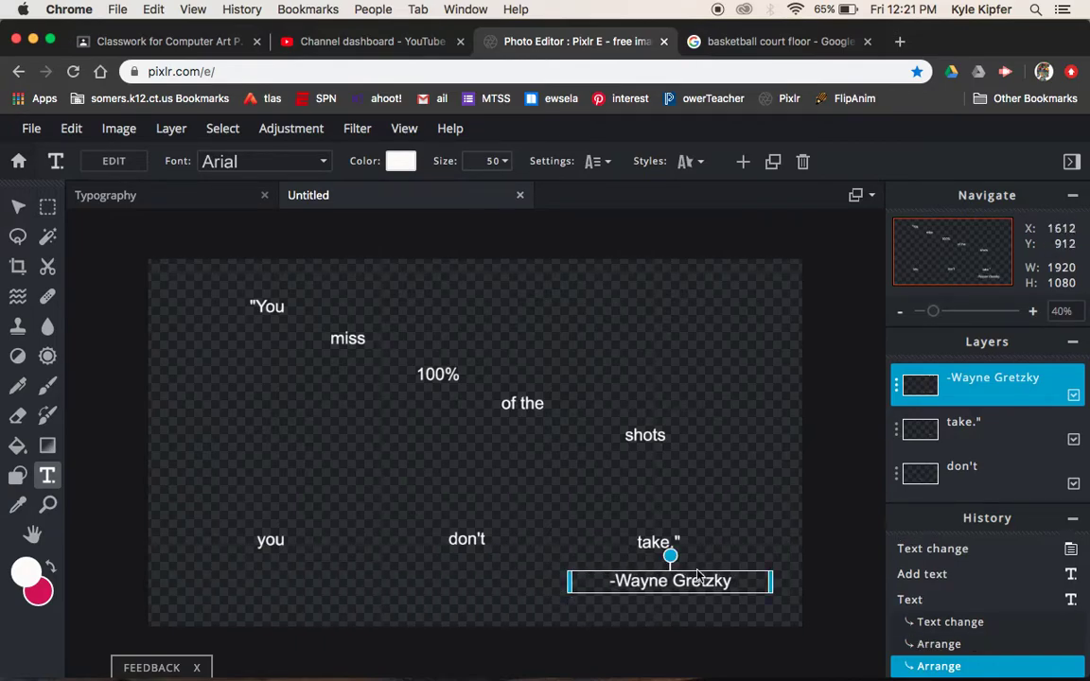
pyautogui.moveTo(694, 581); pyautogui.dragTo(670, 583)
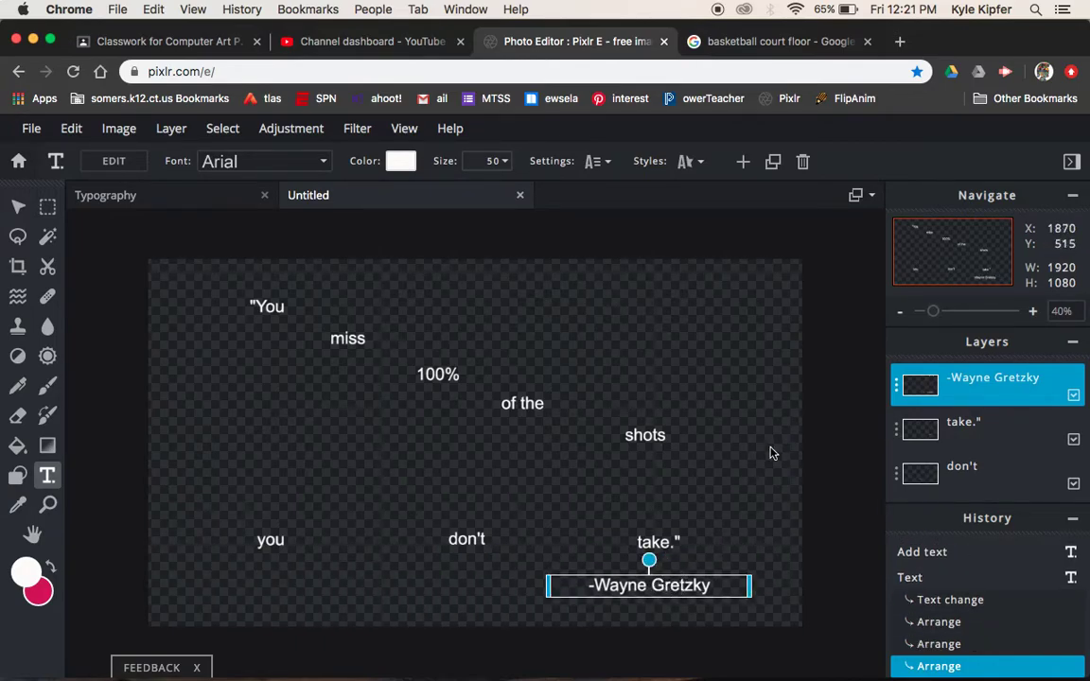
pyautogui.click(730, 475)
pyautogui.click(263, 310)
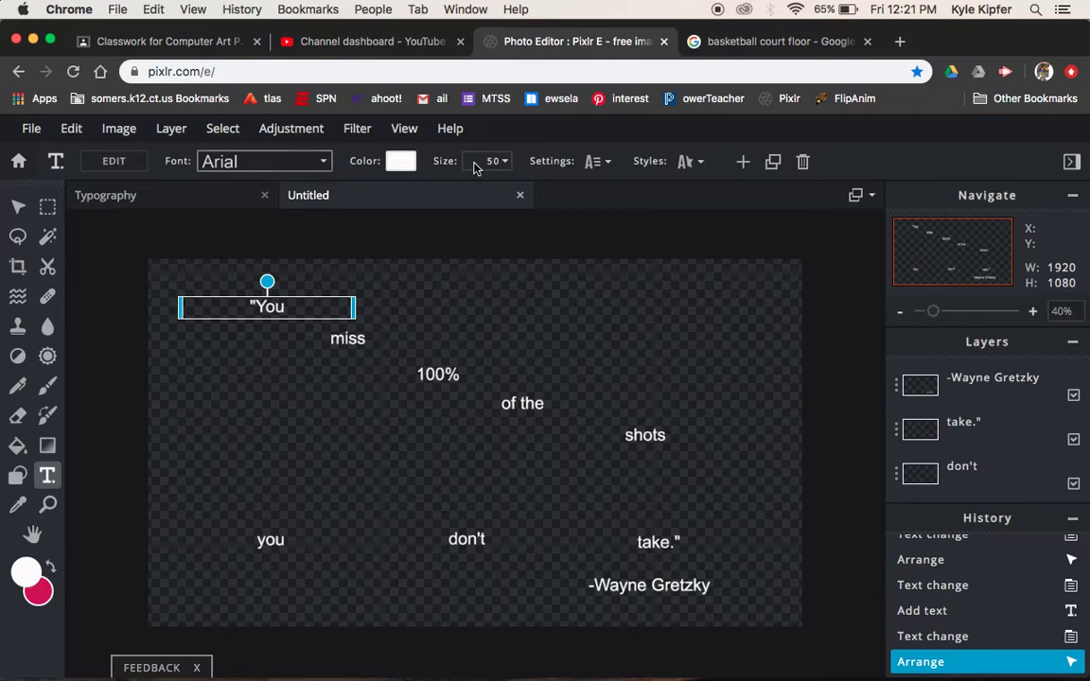
# - Set "You in the GOORRAATT font at size 200
pyautogui.click(296, 159)
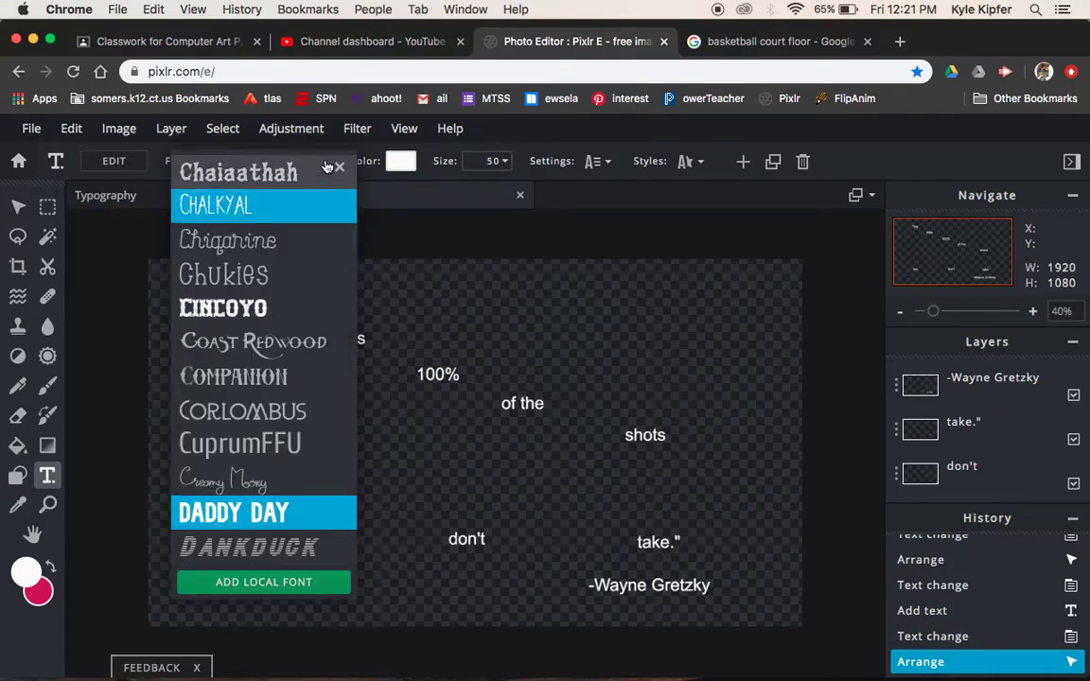
pyautogui.scroll(-4, 281, 432)
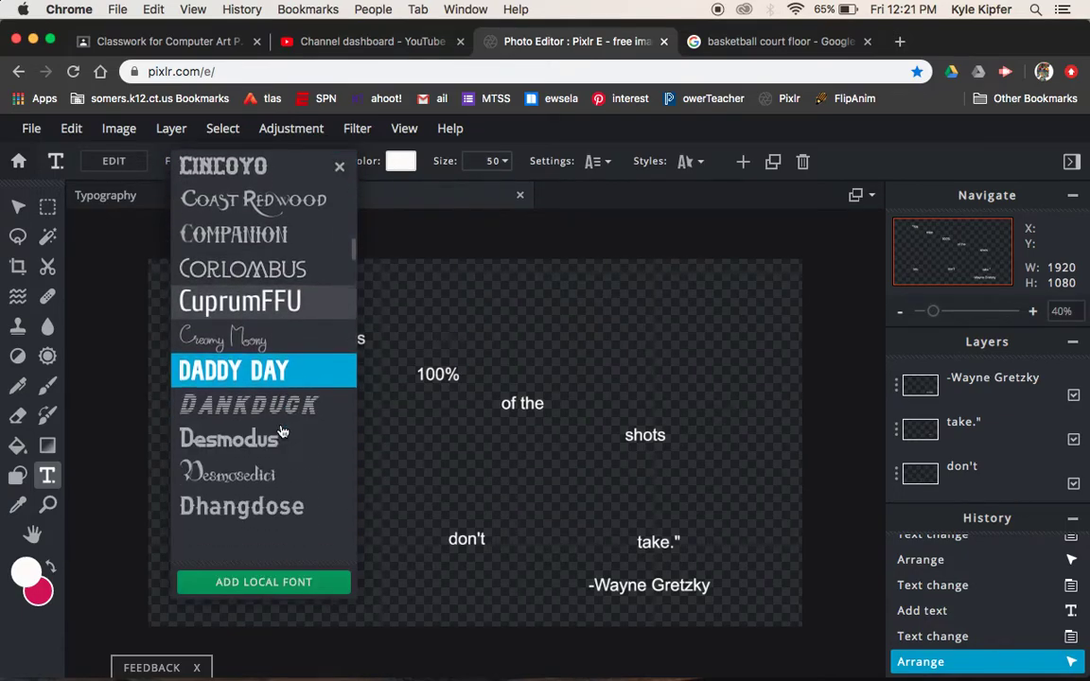
pyautogui.scroll(-5, 281, 433)
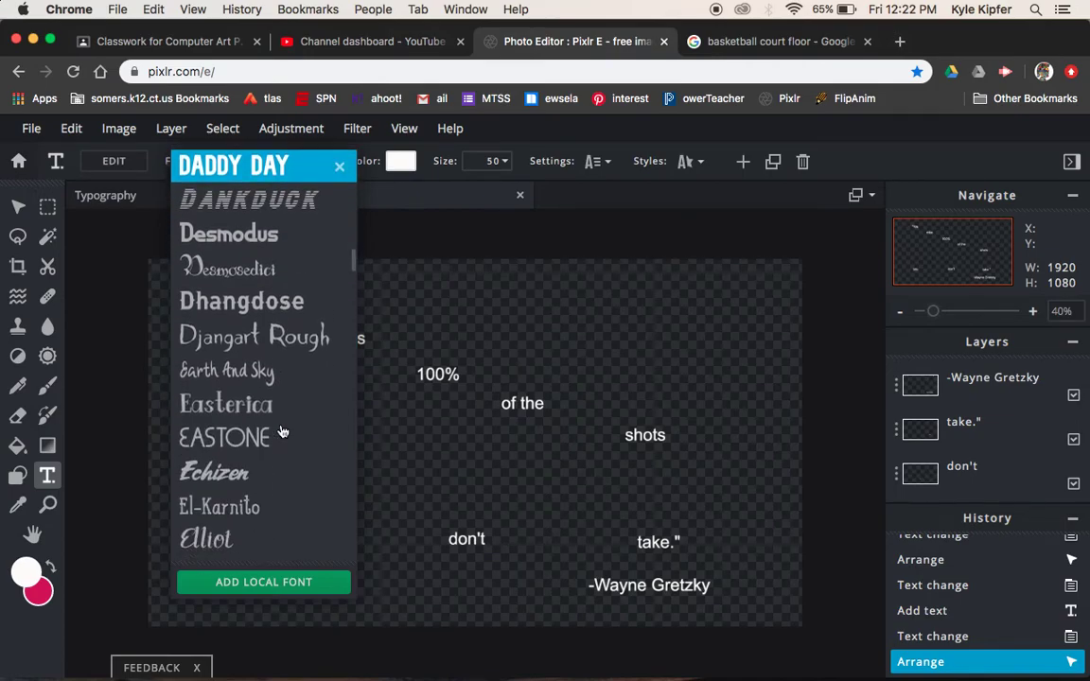
pyautogui.scroll(-1, 281, 433)
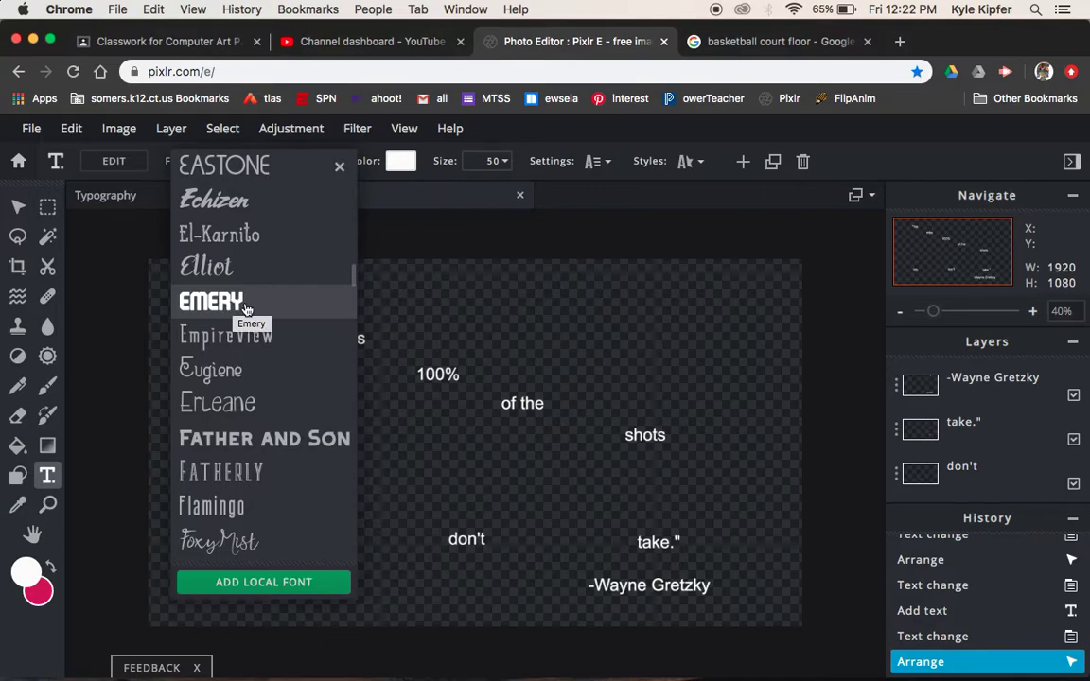
pyautogui.scroll(-5, 244, 310)
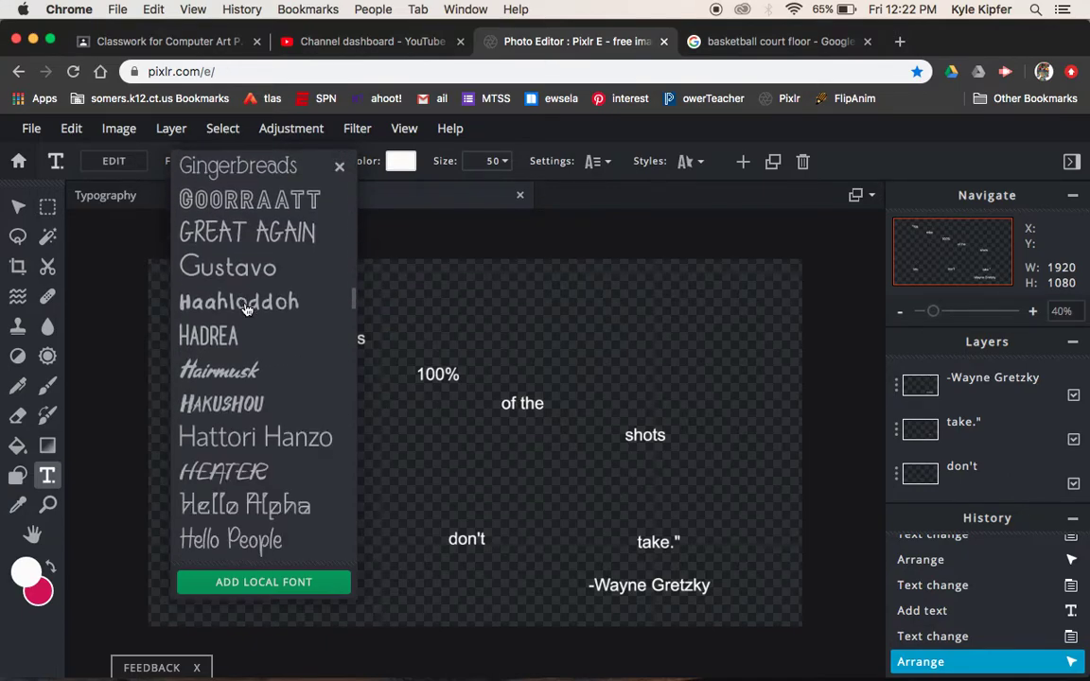
pyautogui.click(257, 201)
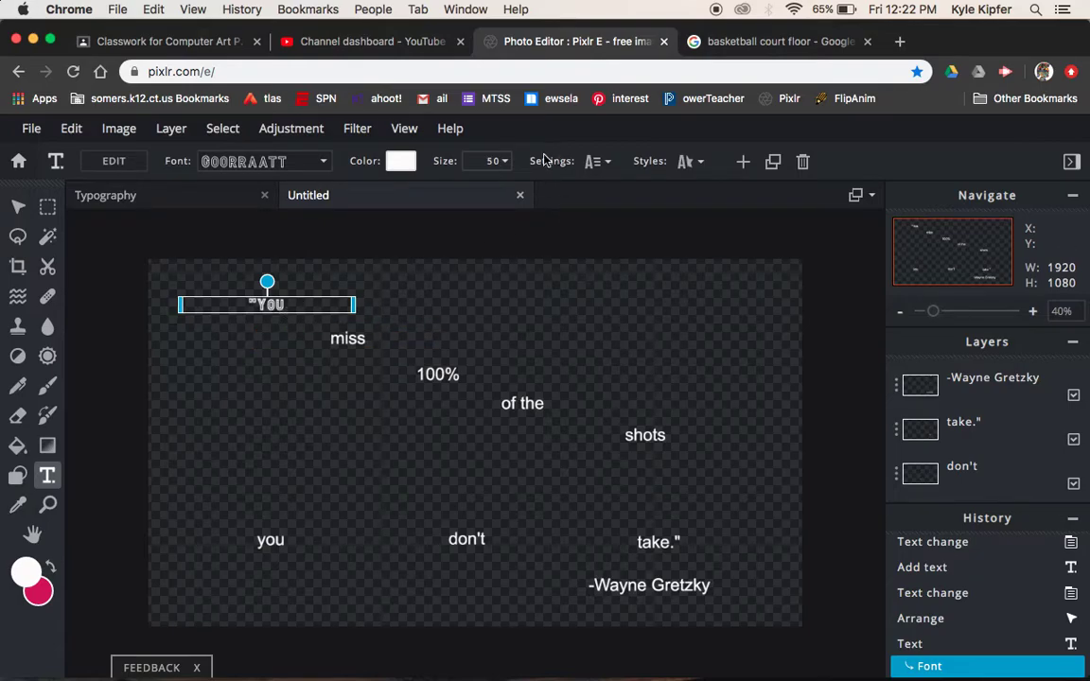
pyautogui.click(503, 161)
pyautogui.moveTo(370, 190); pyautogui.dragTo(397, 194)
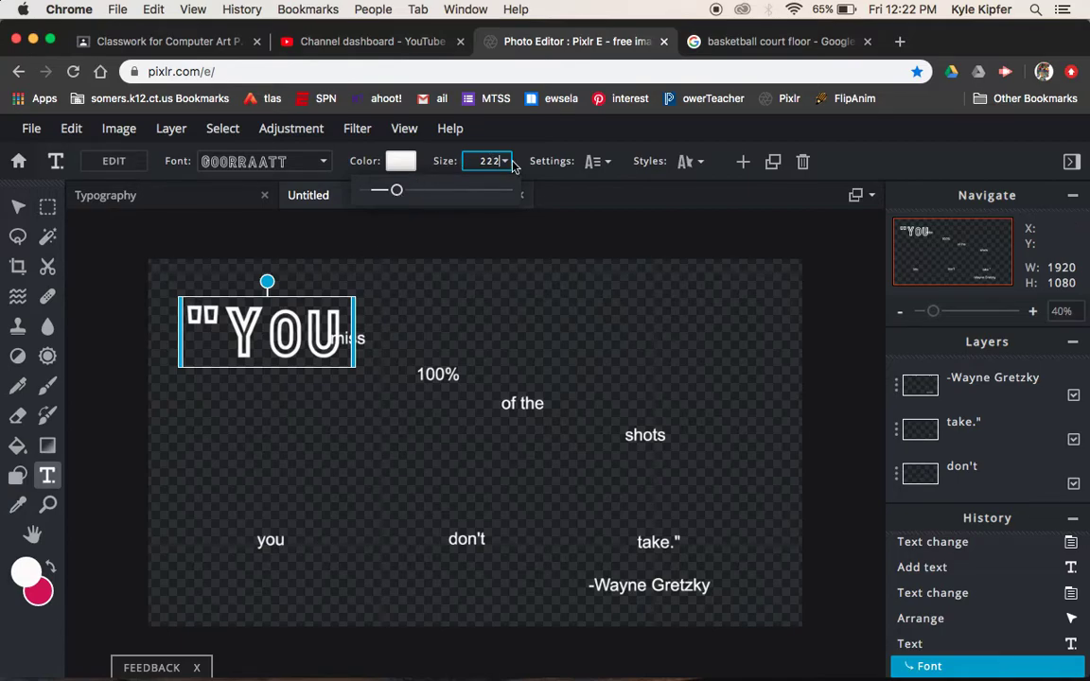
pyautogui.press('BackSpace')
pyautogui.press('BackSpace')
pyautogui.write('00')
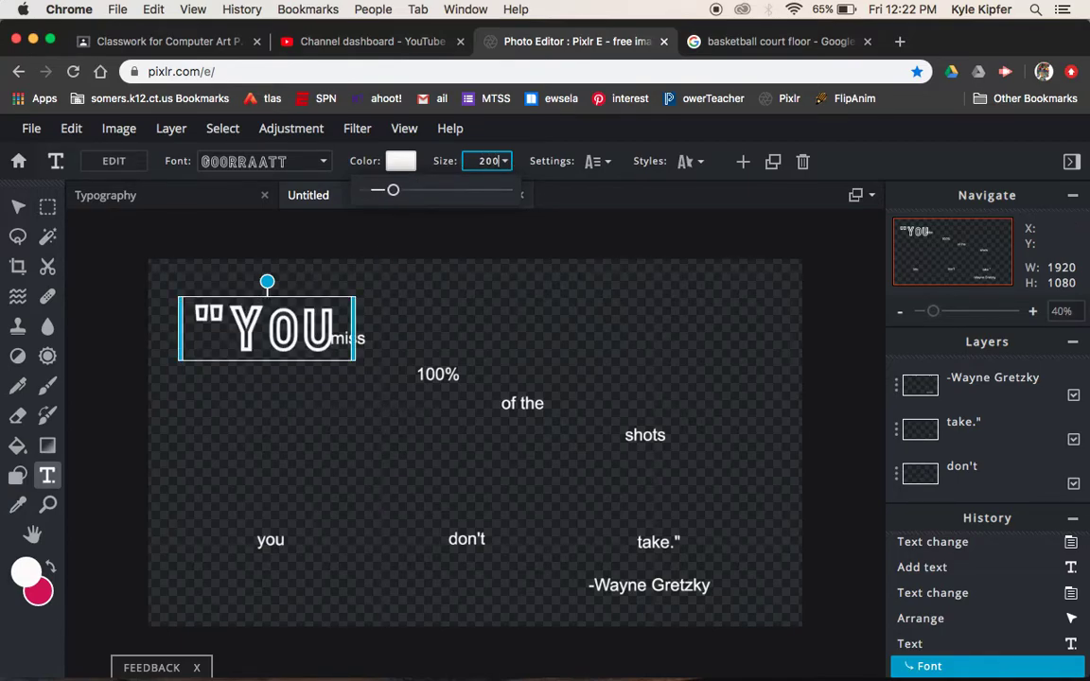
pyautogui.press('Return')
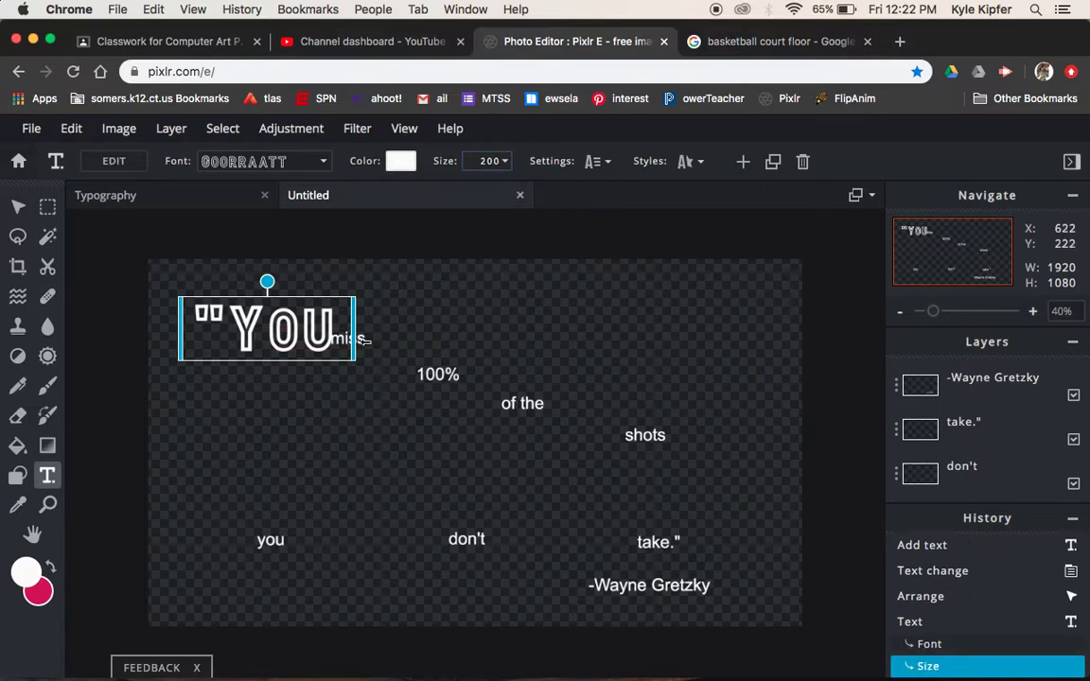
# - Move miss down beside 100% and nudge YOU slightly up-left
pyautogui.moveTo(281, 342); pyautogui.dragTo(331, 399)
pyautogui.moveTo(249, 335); pyautogui.dragTo(245, 328)
pyautogui.click(186, 233)
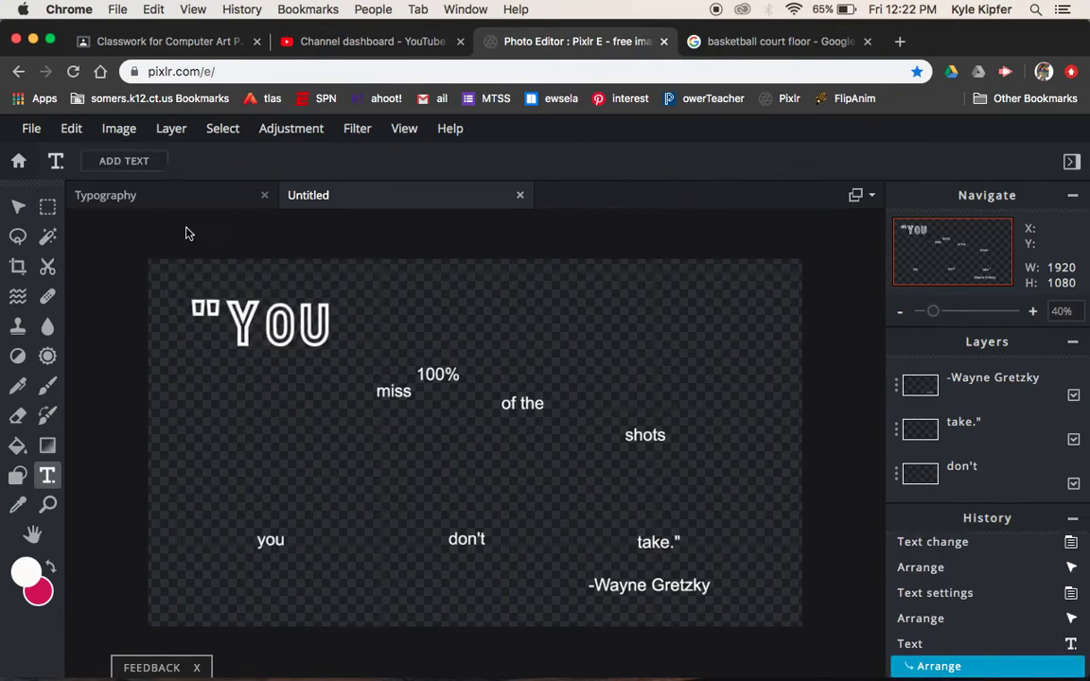
pyautogui.click(210, 312)
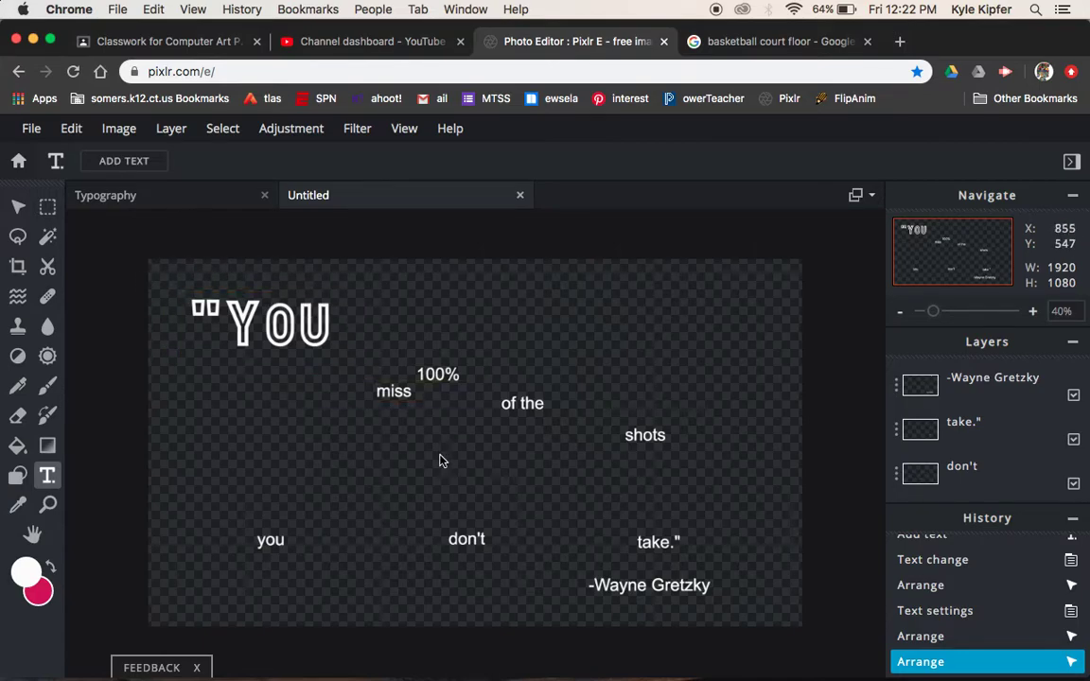
# - Set miss in the HEATER font at size 77 and tuck it right beside YOU
pyautogui.moveTo(397, 397); pyautogui.dragTo(390, 345)
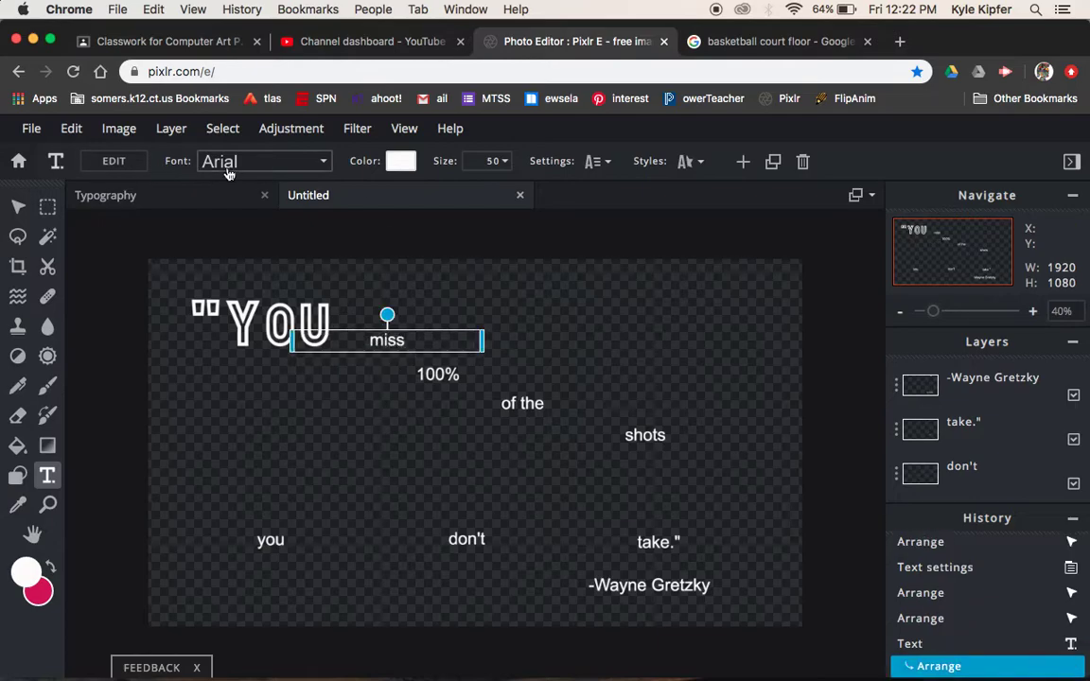
pyautogui.click(323, 166)
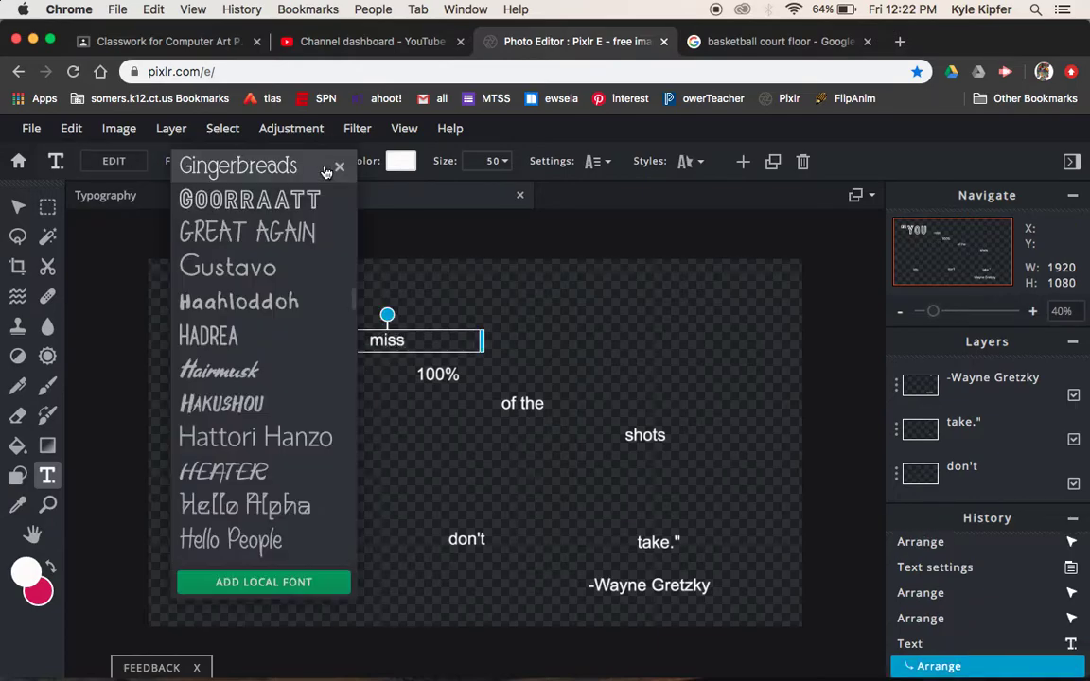
pyautogui.click(260, 473)
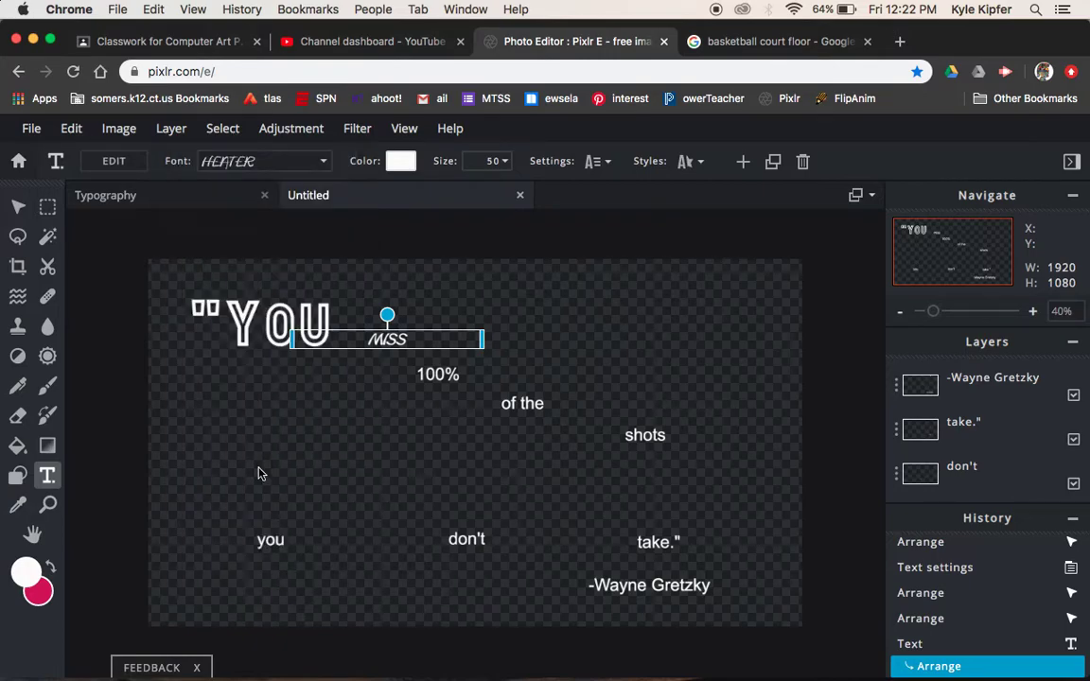
pyautogui.click(497, 161)
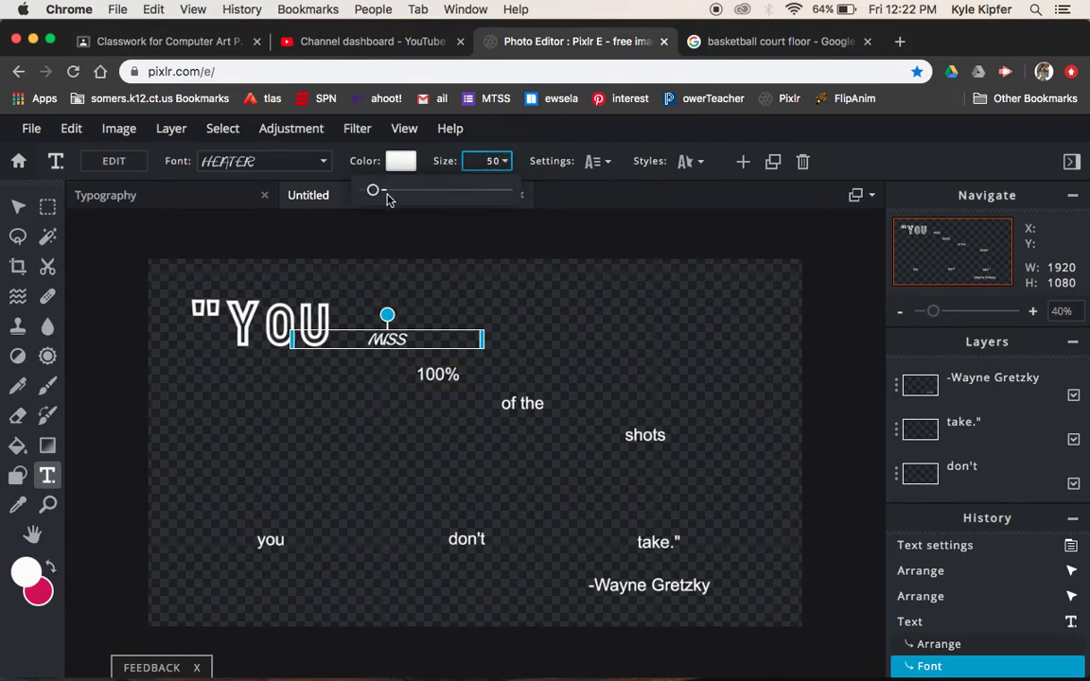
pyautogui.moveTo(373, 190)
pyautogui.mouseDown()
pyautogui.moveTo(390, 195)
pyautogui.moveTo(377, 193)
pyautogui.mouseUp()
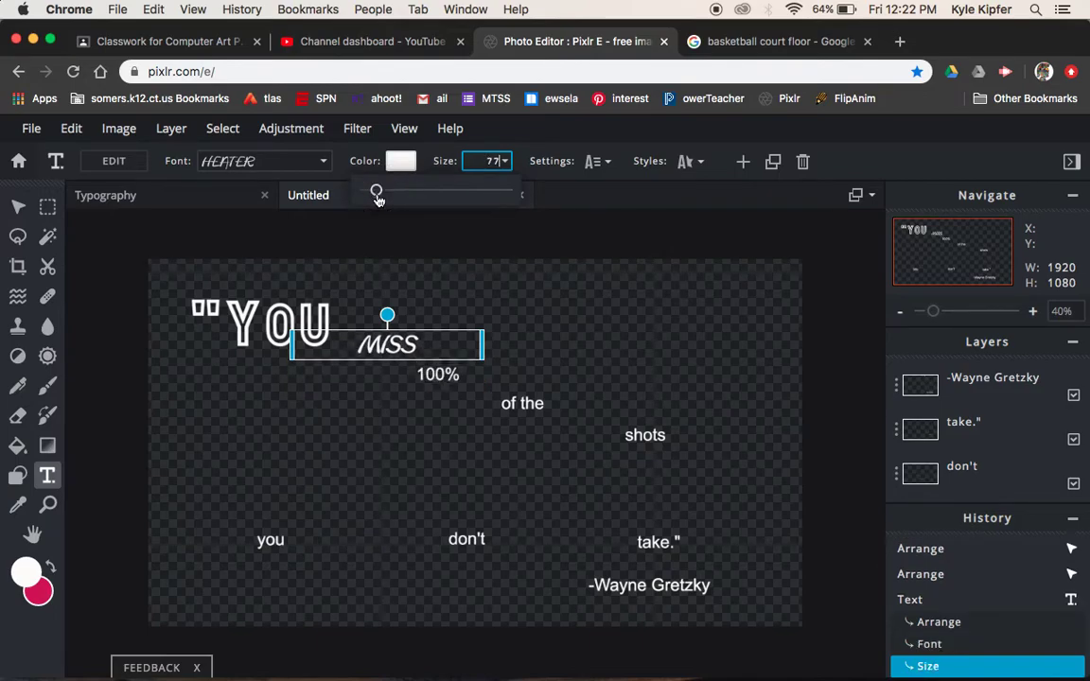
pyautogui.moveTo(405, 348); pyautogui.dragTo(392, 341)
pyautogui.click(576, 336)
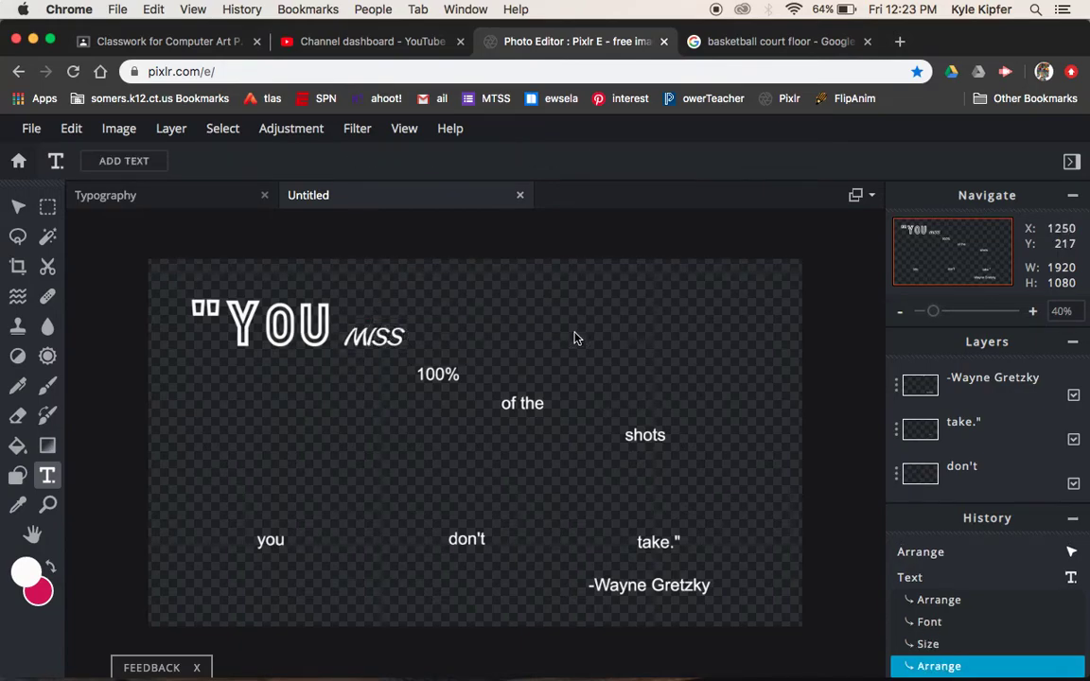
# - Apply the Dankduck font to the 100% text
pyautogui.click(445, 377)
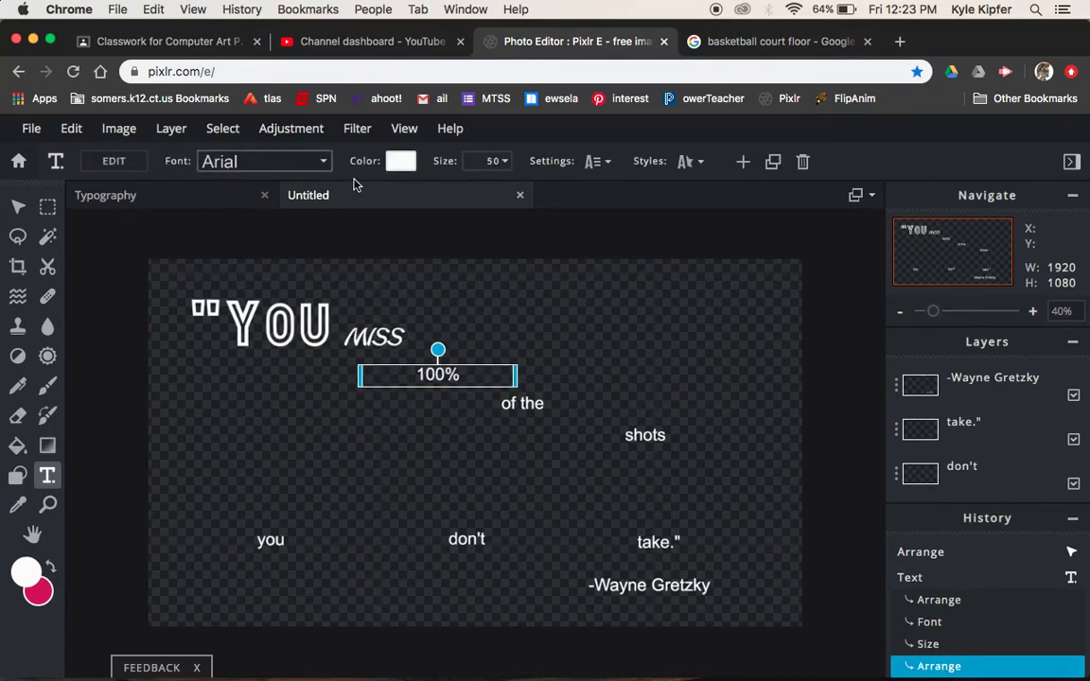
pyautogui.click(323, 160)
pyautogui.scroll(-5, 288, 498)
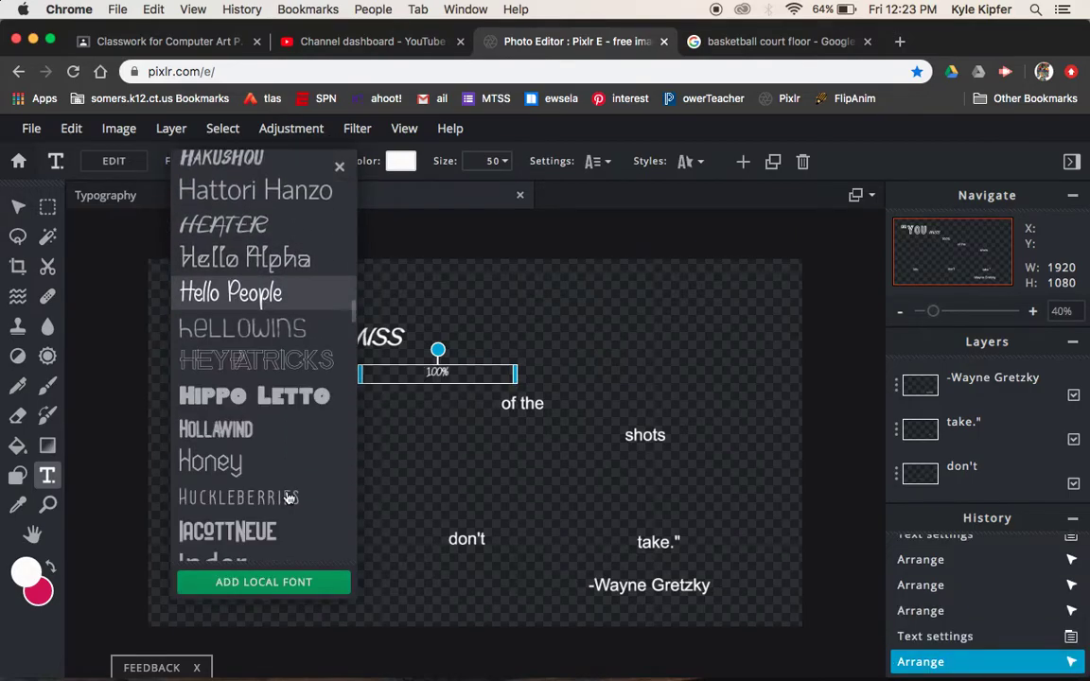
pyautogui.scroll(-2, 293, 409)
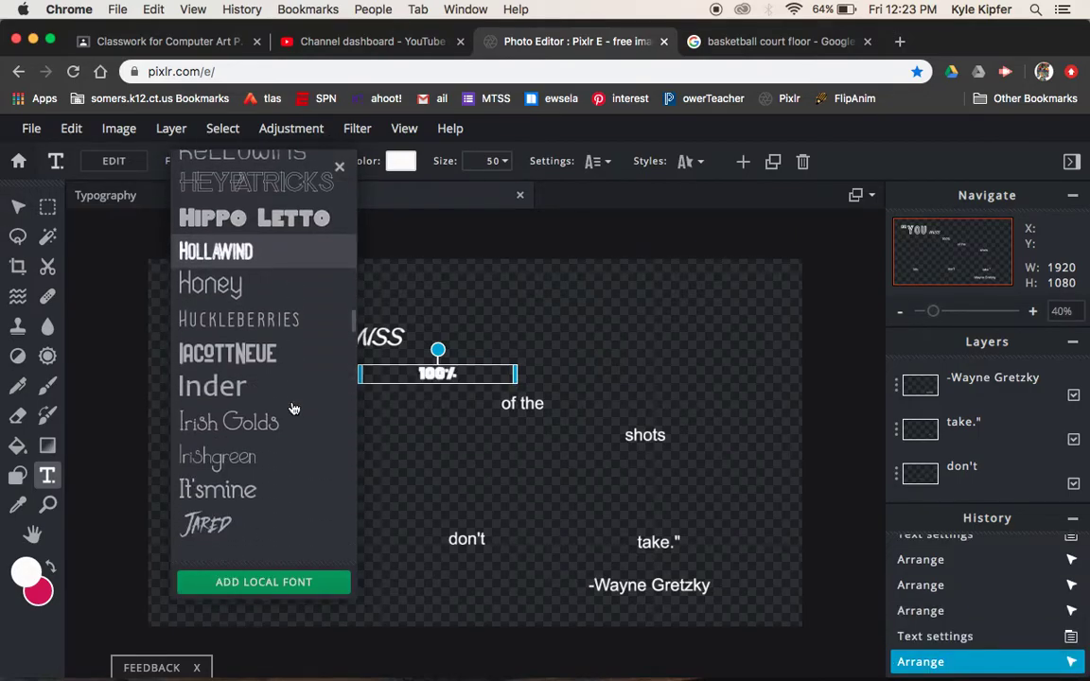
pyautogui.scroll(-3, 293, 408)
pyautogui.scroll(-6, 293, 408)
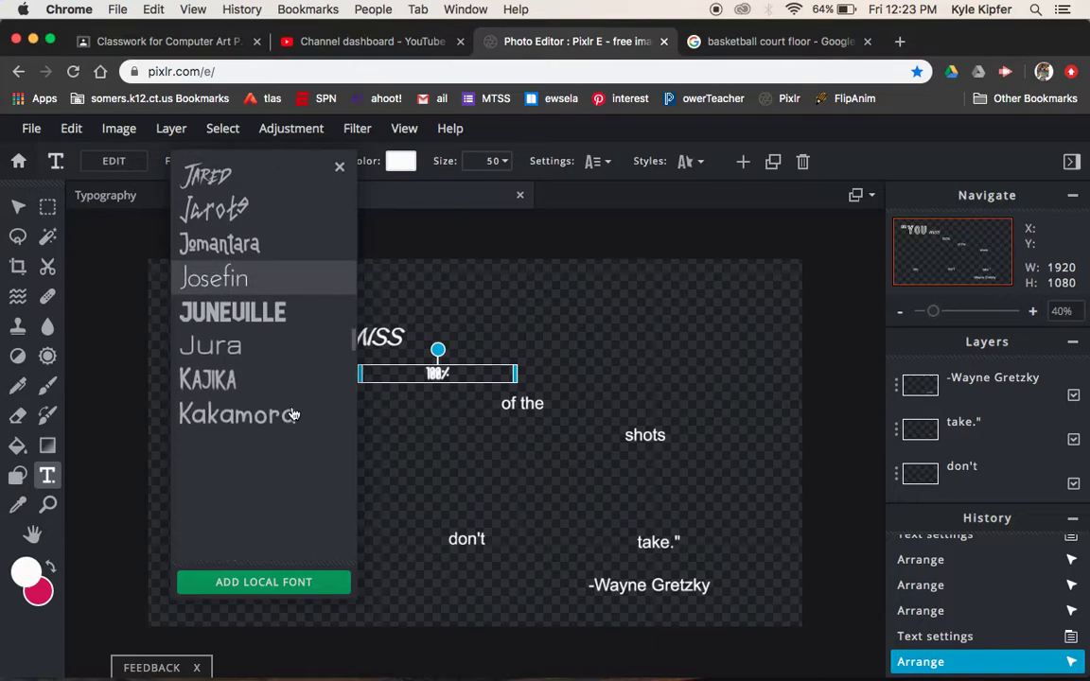
pyautogui.scroll(-3, 293, 414)
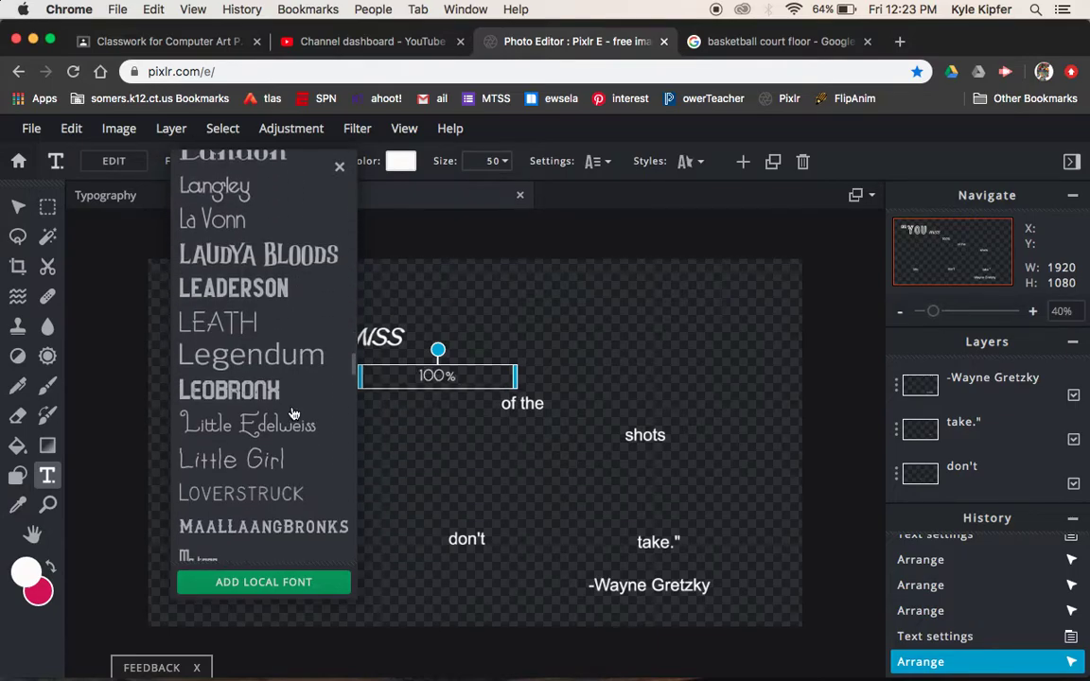
pyautogui.scroll(-6, 293, 414)
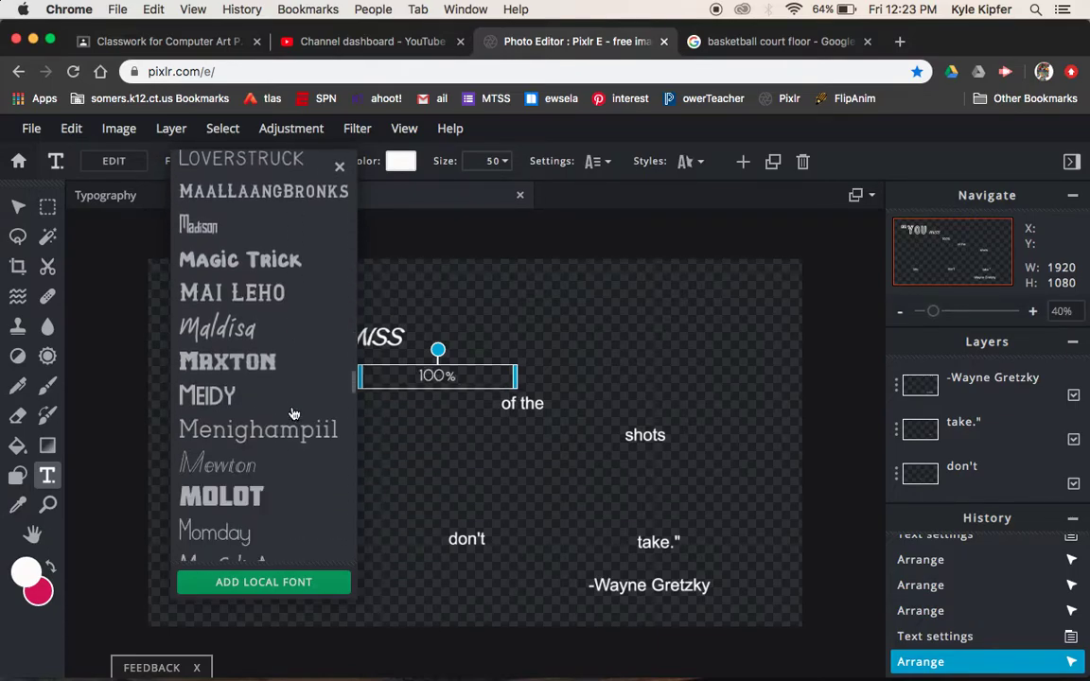
pyautogui.scroll(-7, 294, 413)
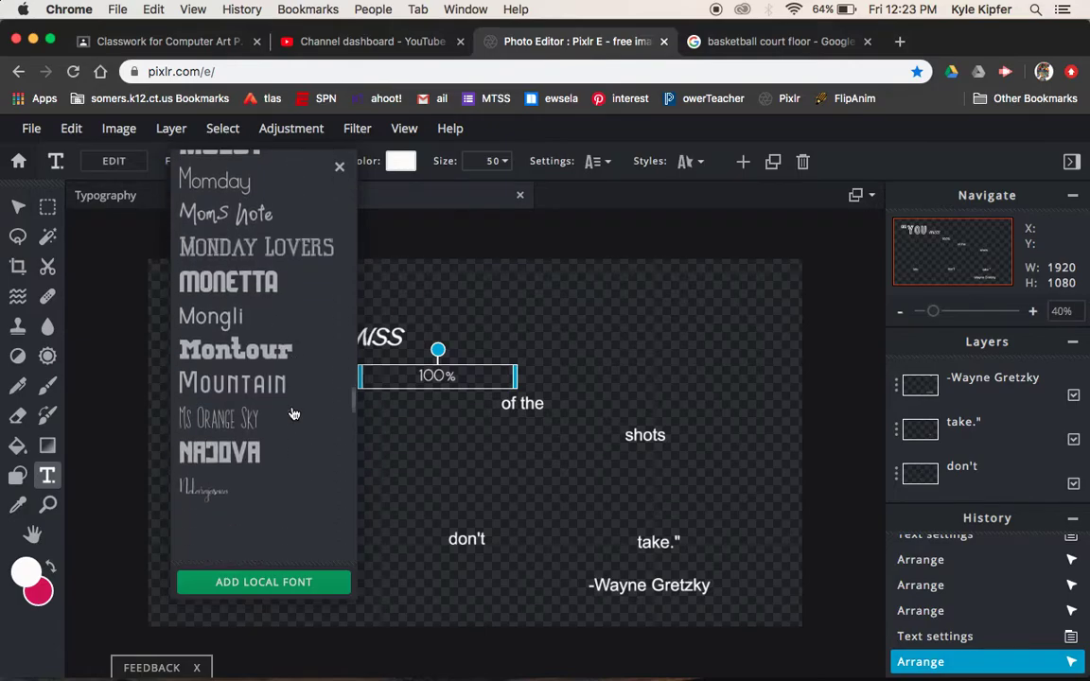
pyautogui.scroll(-2, 294, 414)
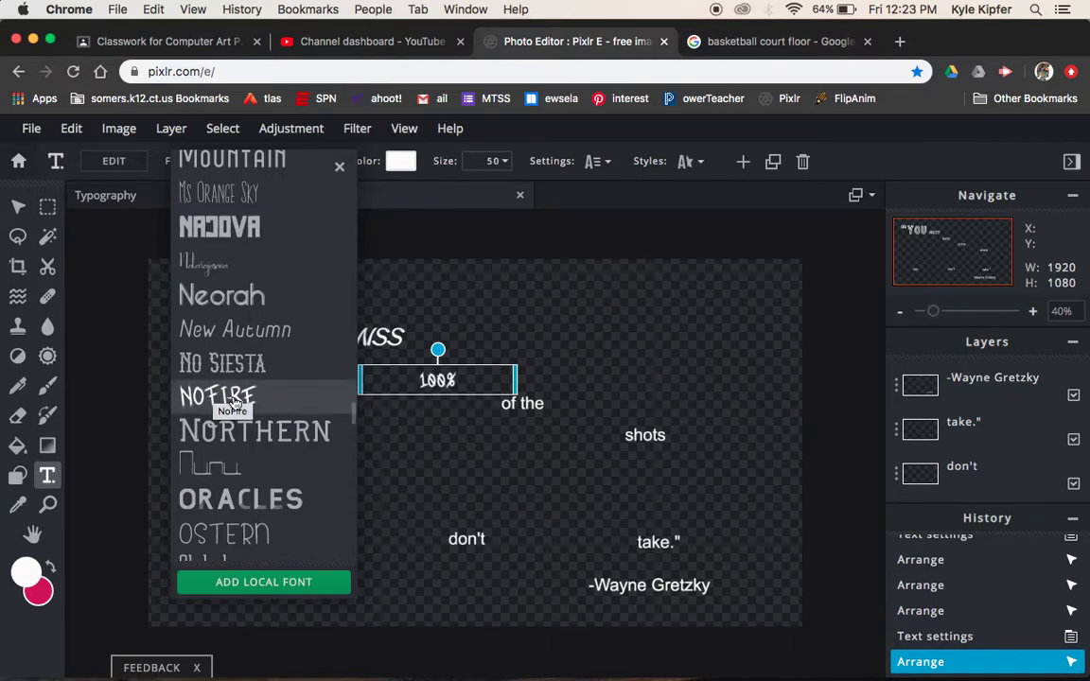
pyautogui.scroll(-10, 235, 402)
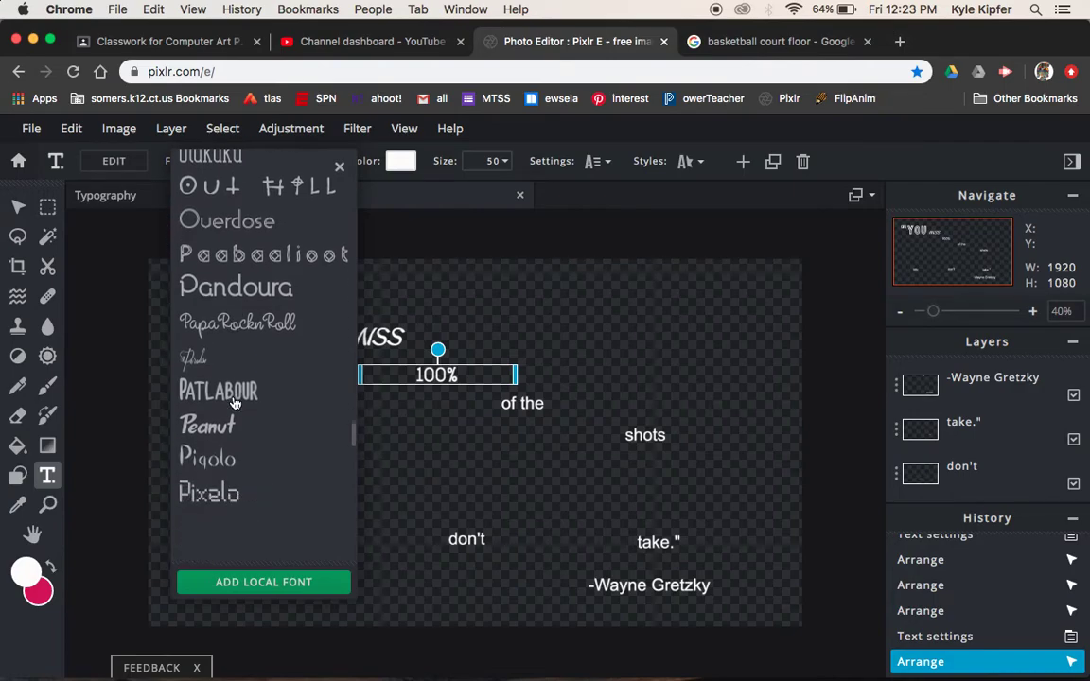
pyautogui.scroll(-3, 235, 402)
pyautogui.scroll(20, 235, 402)
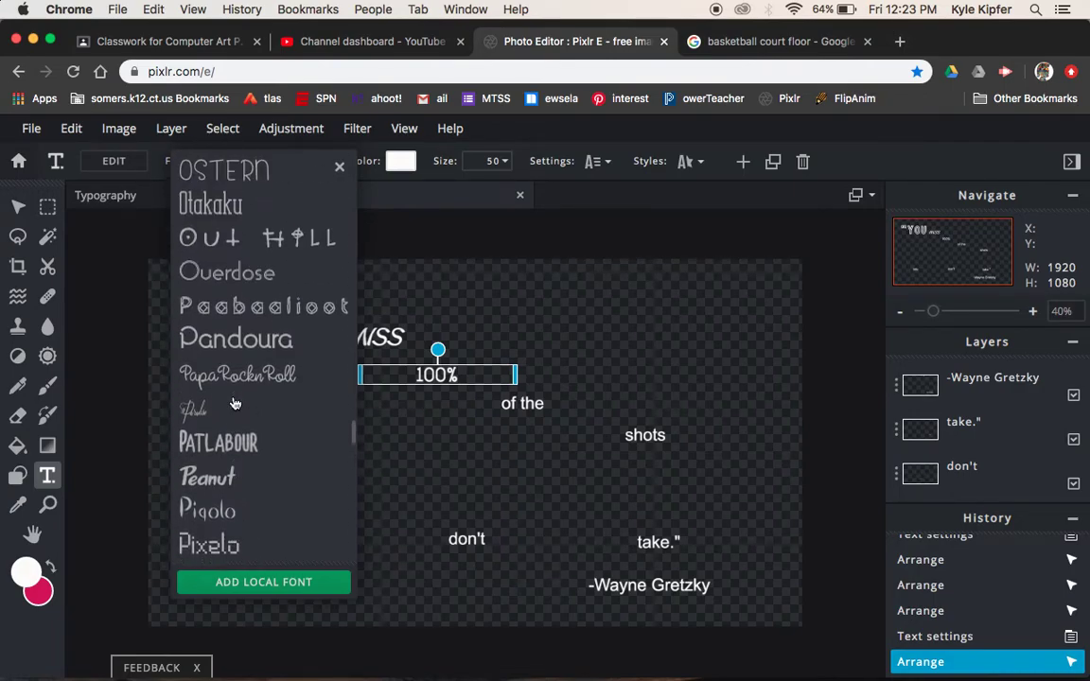
pyautogui.scroll(20, 235, 402)
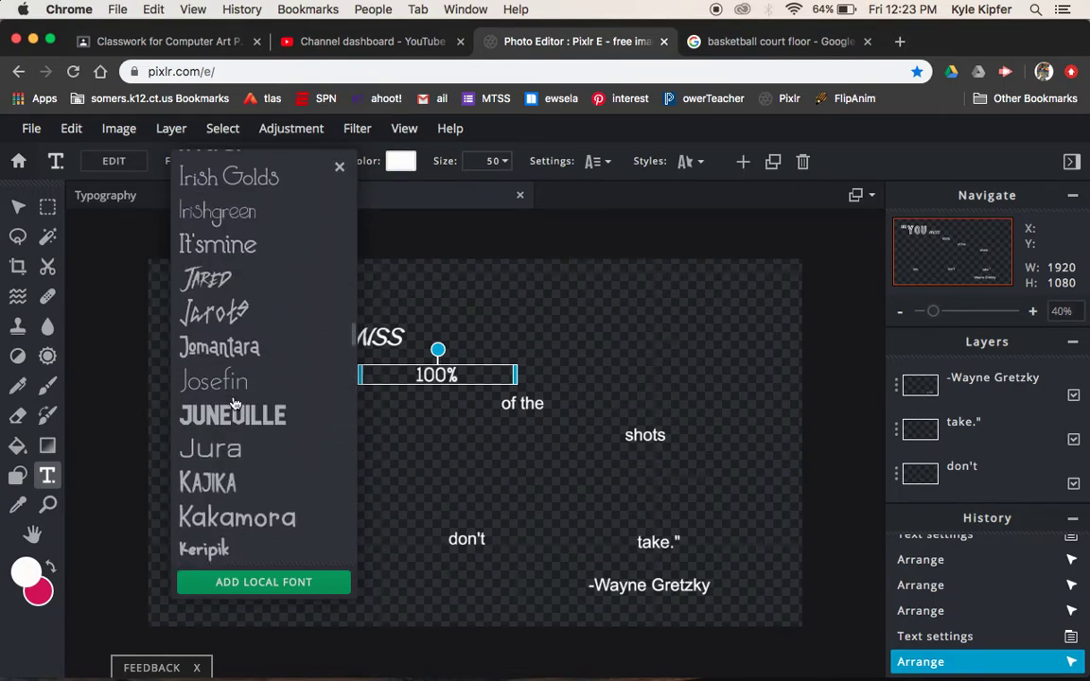
pyautogui.scroll(15, 235, 402)
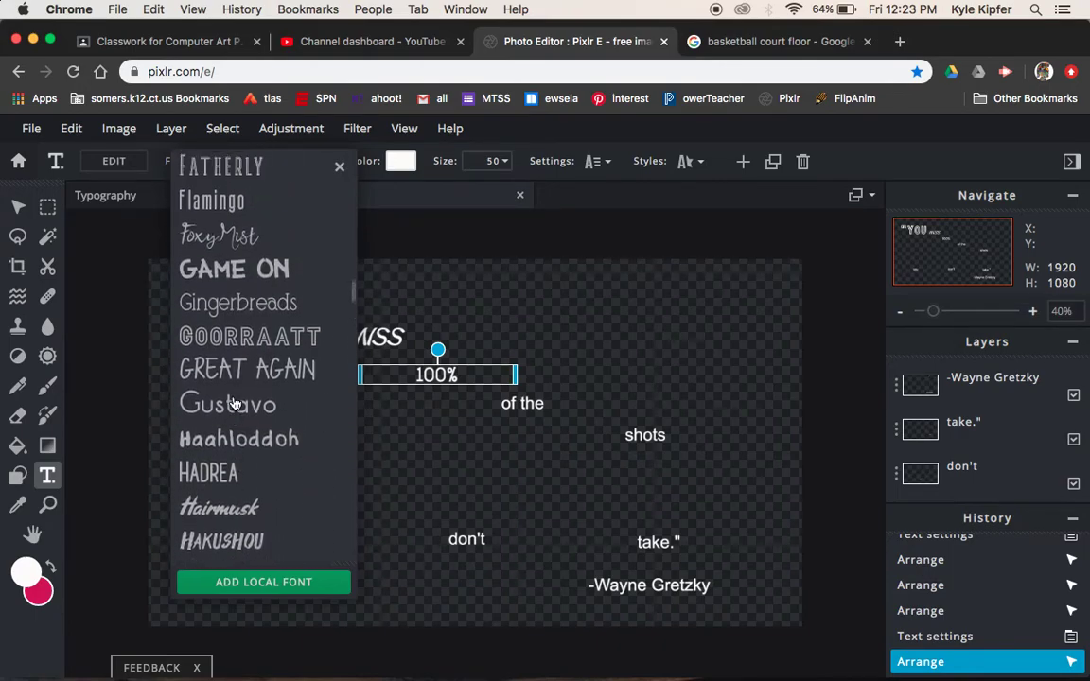
pyautogui.scroll(5, 234, 403)
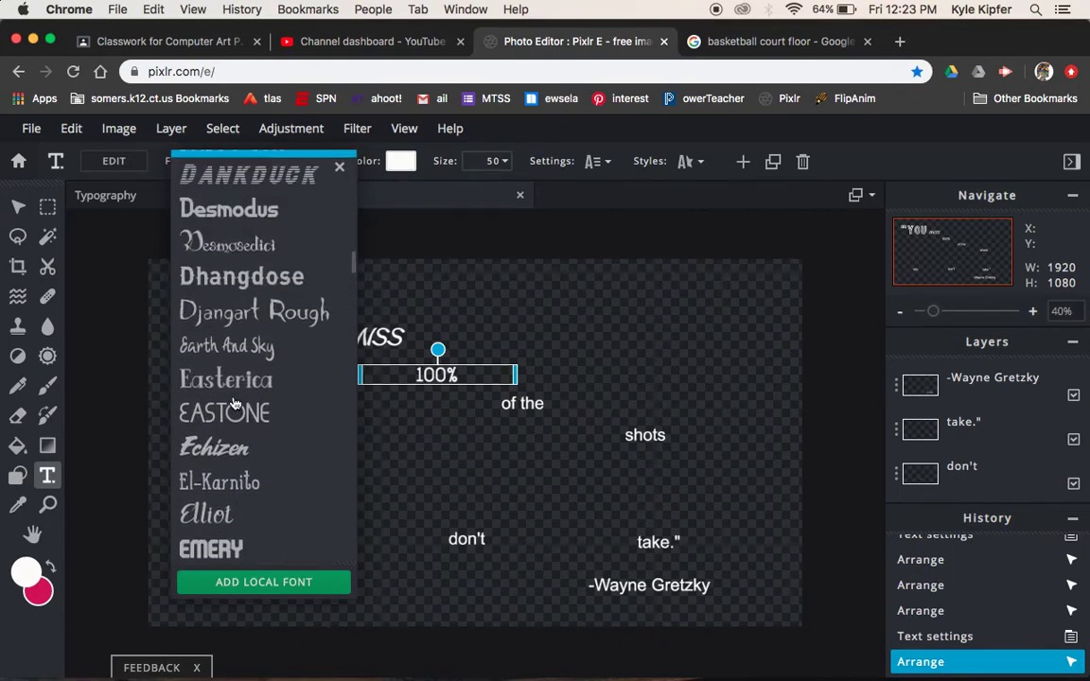
pyautogui.click(278, 299)
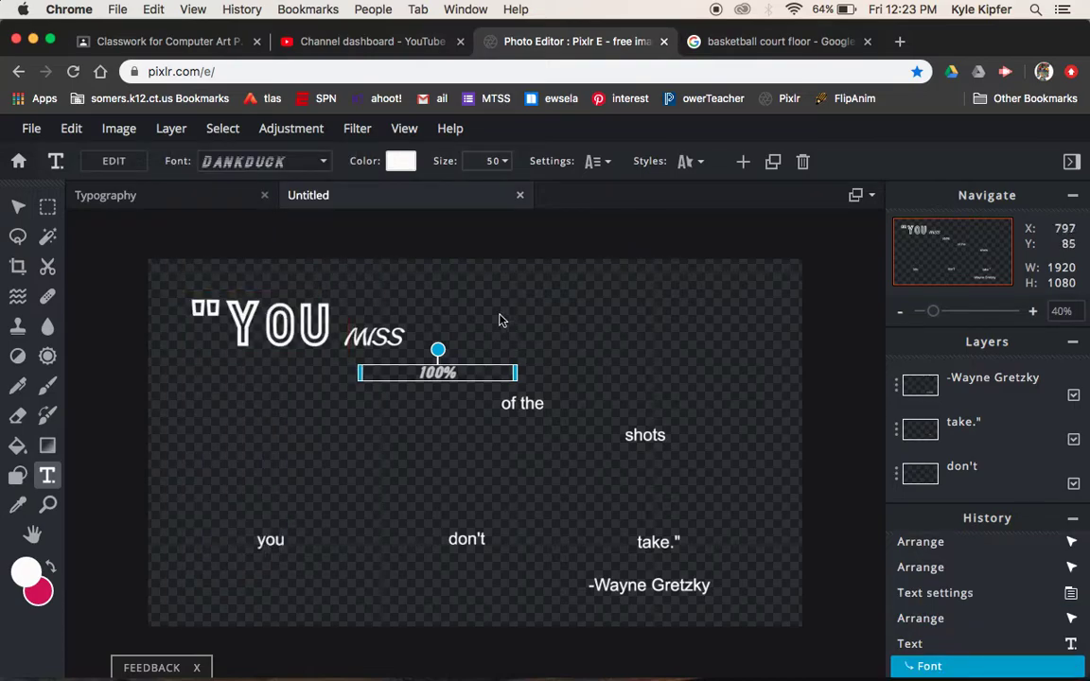
# - Enlarge 100% to size 143, tilt it about 25° counter-clockwise, and shift it up-right
pyautogui.click(505, 162)
pyautogui.moveTo(373, 191); pyautogui.dragTo(385, 192)
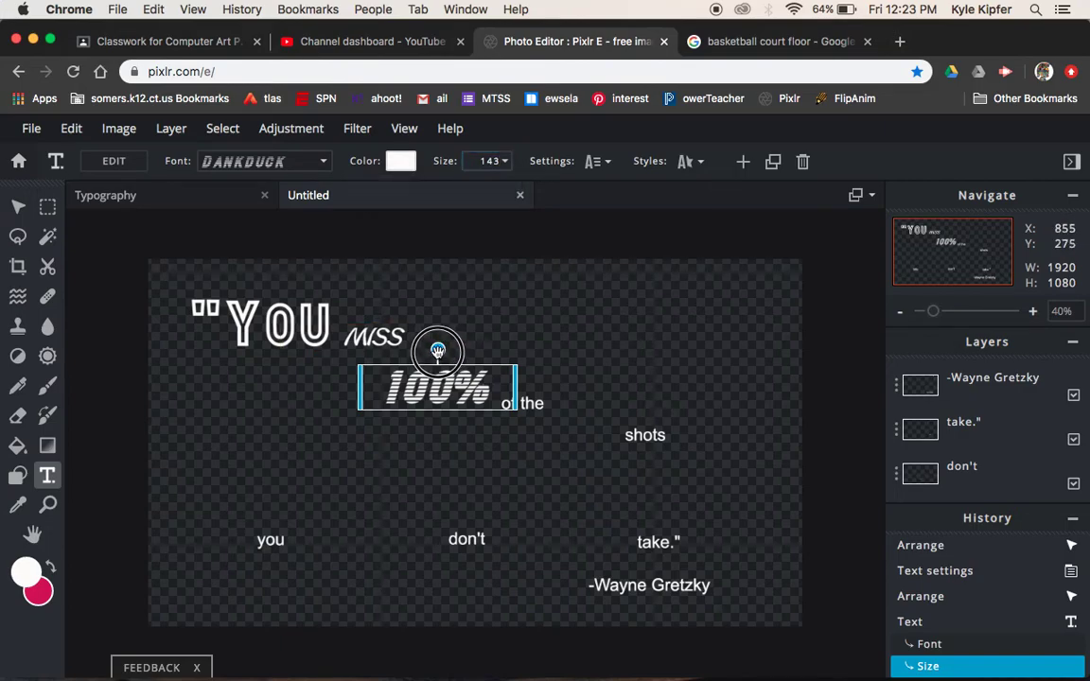
pyautogui.click(486, 349)
pyautogui.click(441, 397)
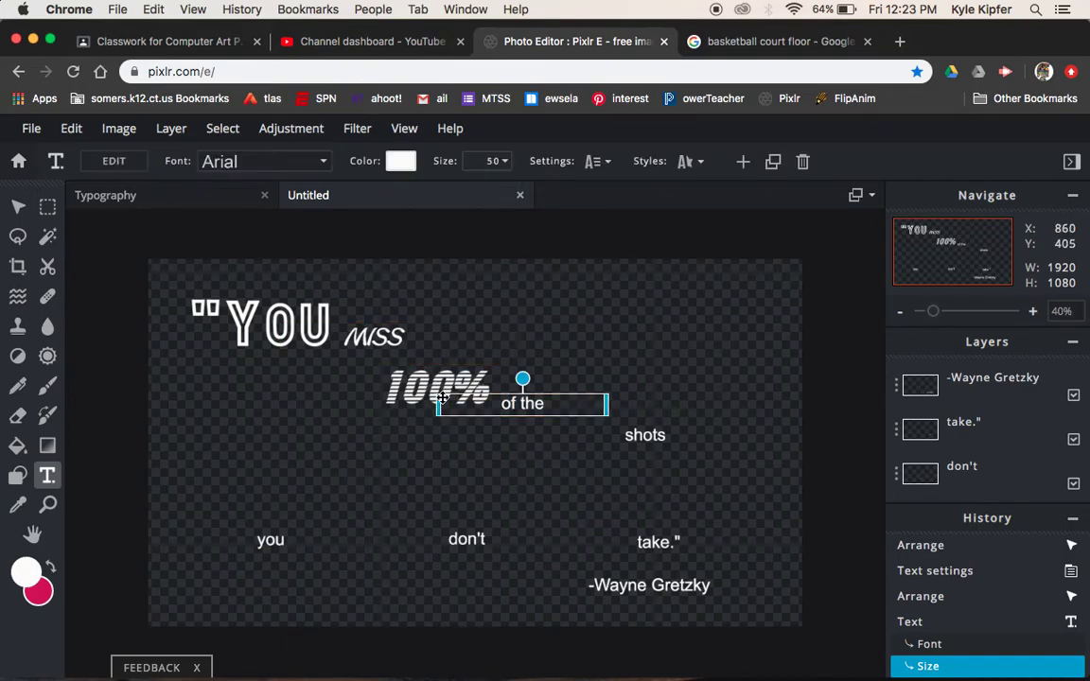
pyautogui.click(421, 398)
pyautogui.moveTo(437, 350)
pyautogui.mouseDown()
pyautogui.moveTo(409, 341)
pyautogui.moveTo(416, 346)
pyautogui.mouseUp()
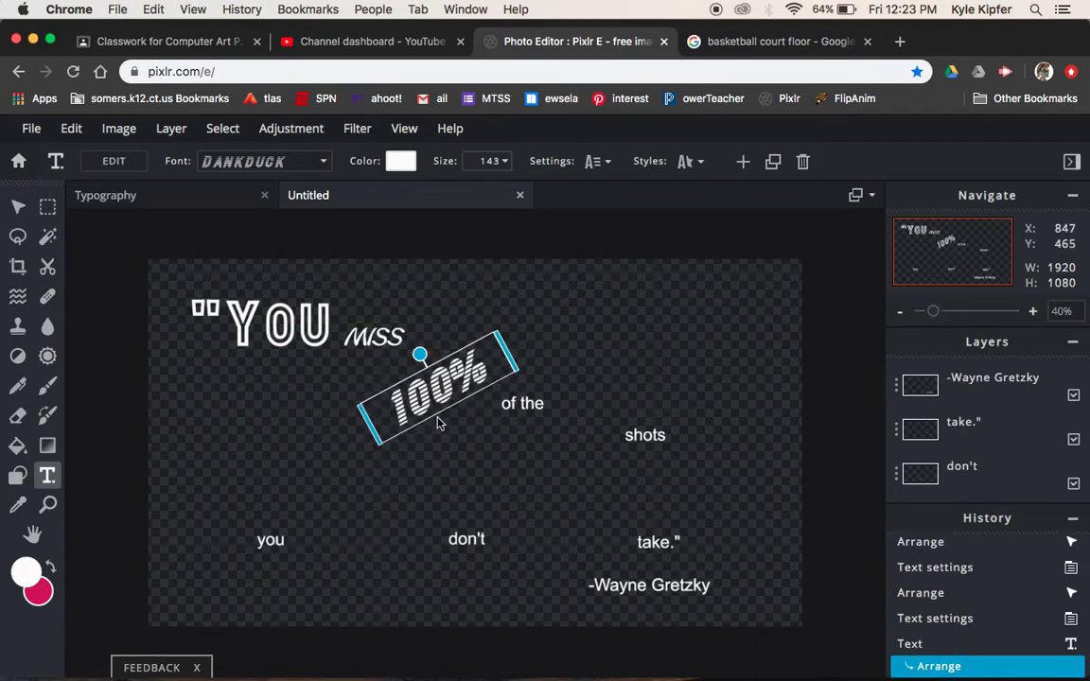
pyautogui.moveTo(440, 390); pyautogui.dragTo(452, 363)
# - Set "of the" in the Desmodus font, enlarge it, and move it up under 100%
pyautogui.click(536, 410)
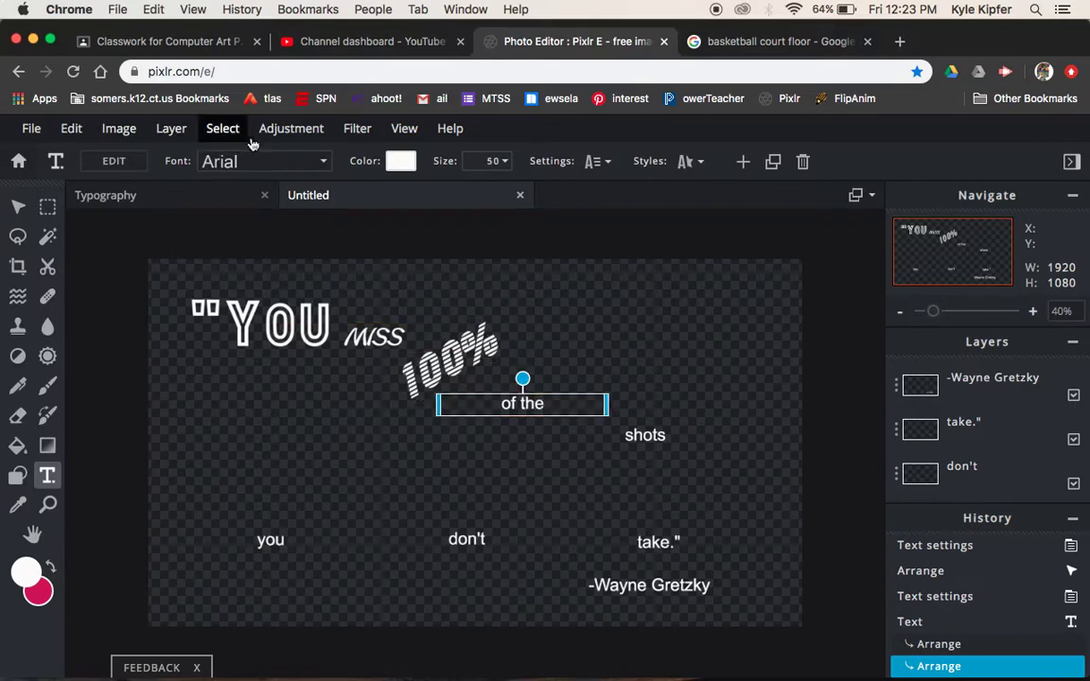
pyautogui.click(313, 168)
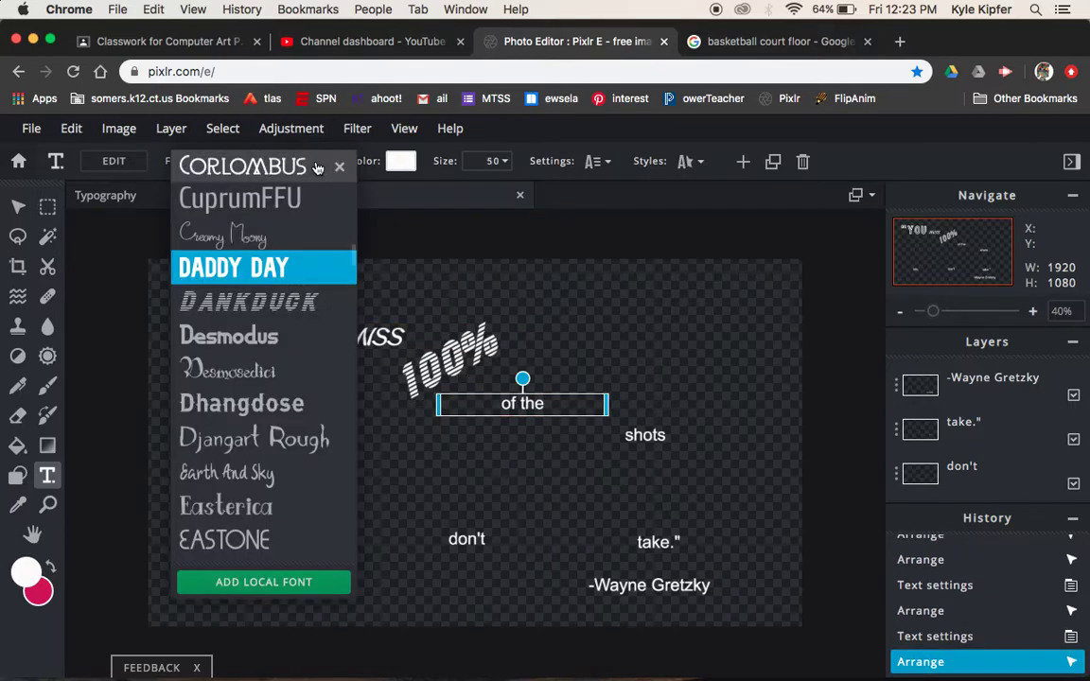
pyautogui.click(270, 348)
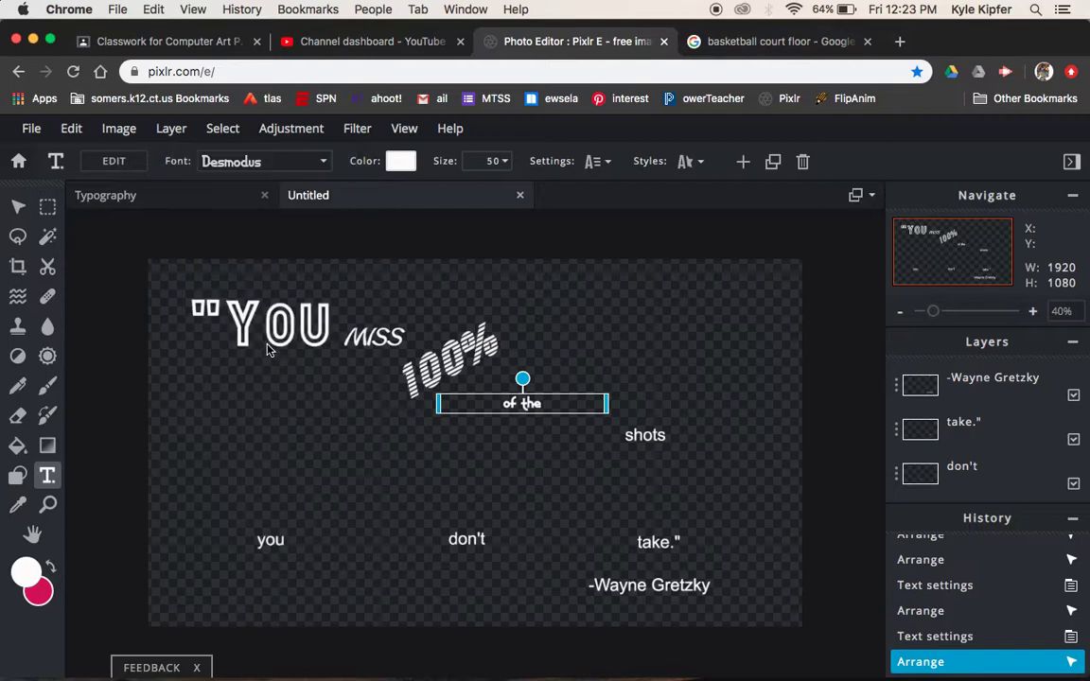
pyautogui.moveTo(531, 411); pyautogui.dragTo(503, 395)
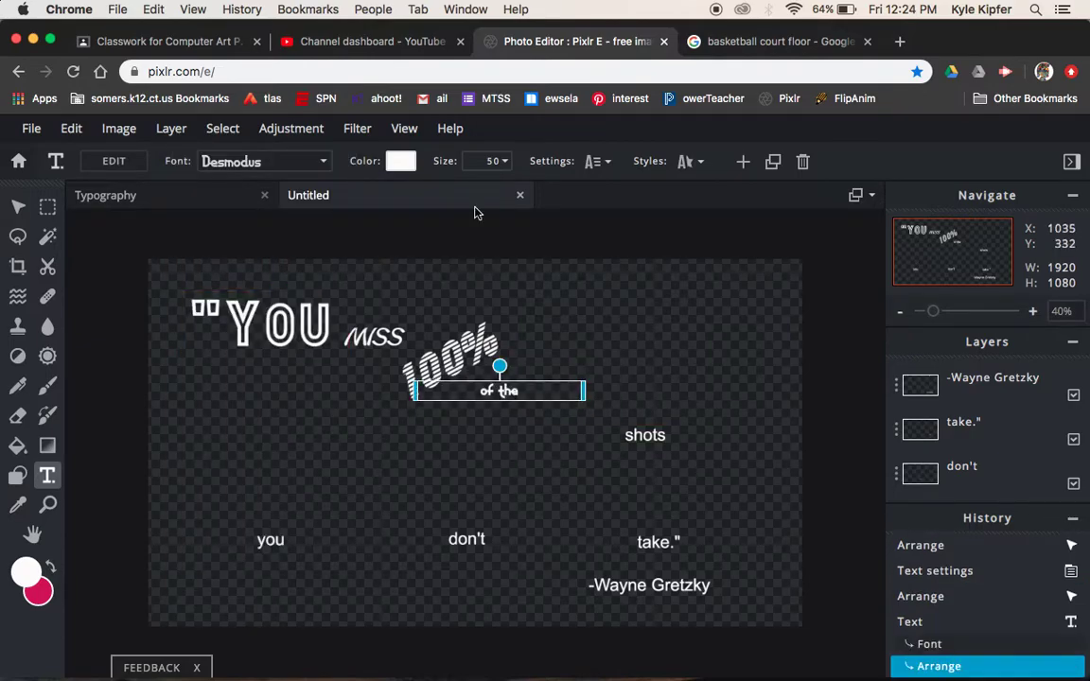
pyautogui.click(505, 163)
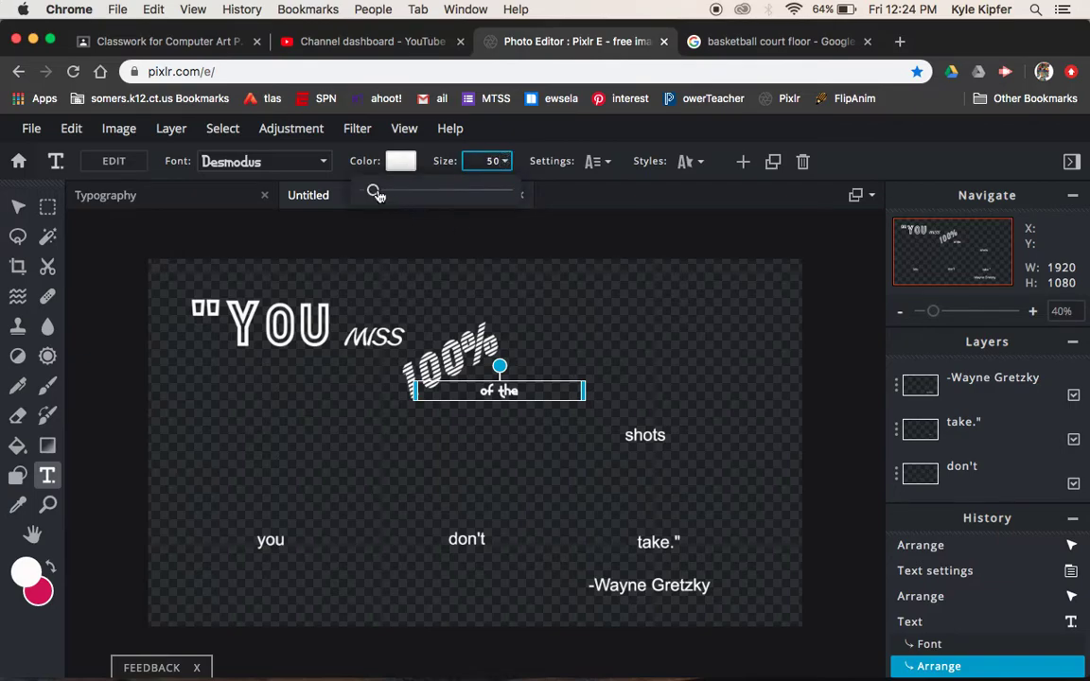
pyautogui.moveTo(375, 193); pyautogui.dragTo(377, 191)
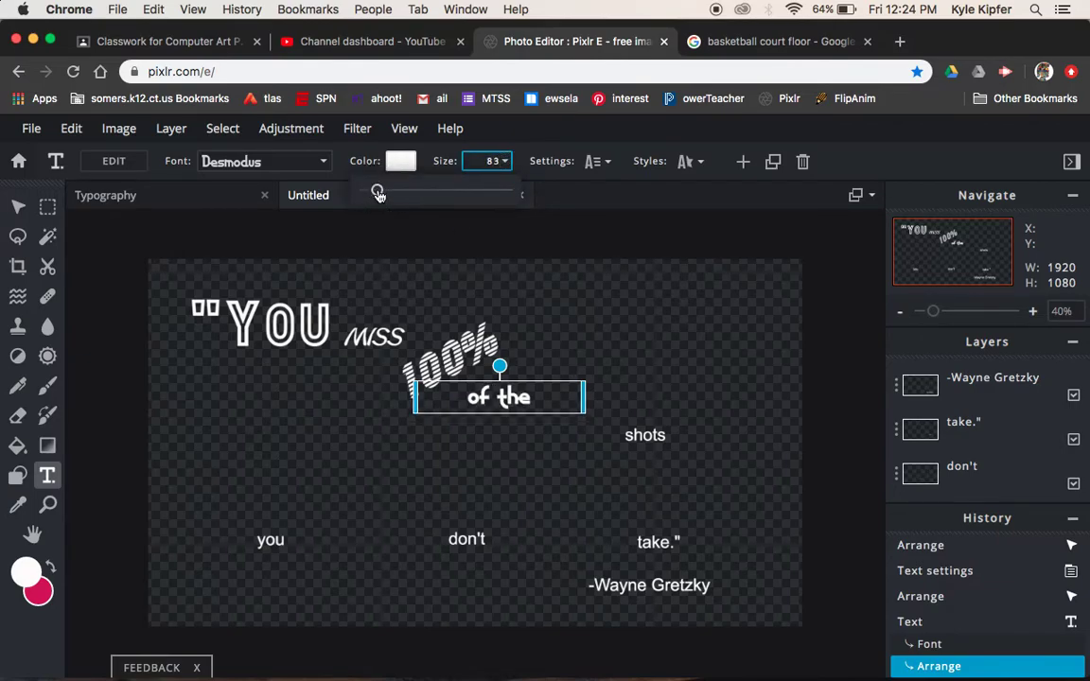
# - Enlarge the tilted 100% to size 192 and nudge it into place beside MISS
pyautogui.click(461, 359)
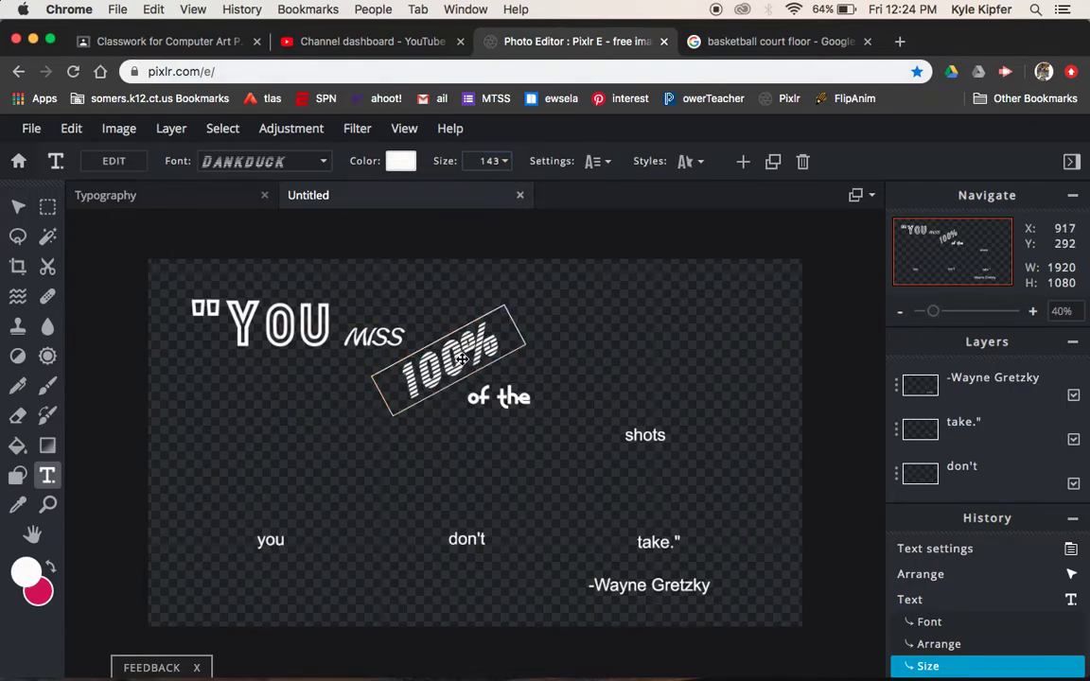
pyautogui.click(504, 161)
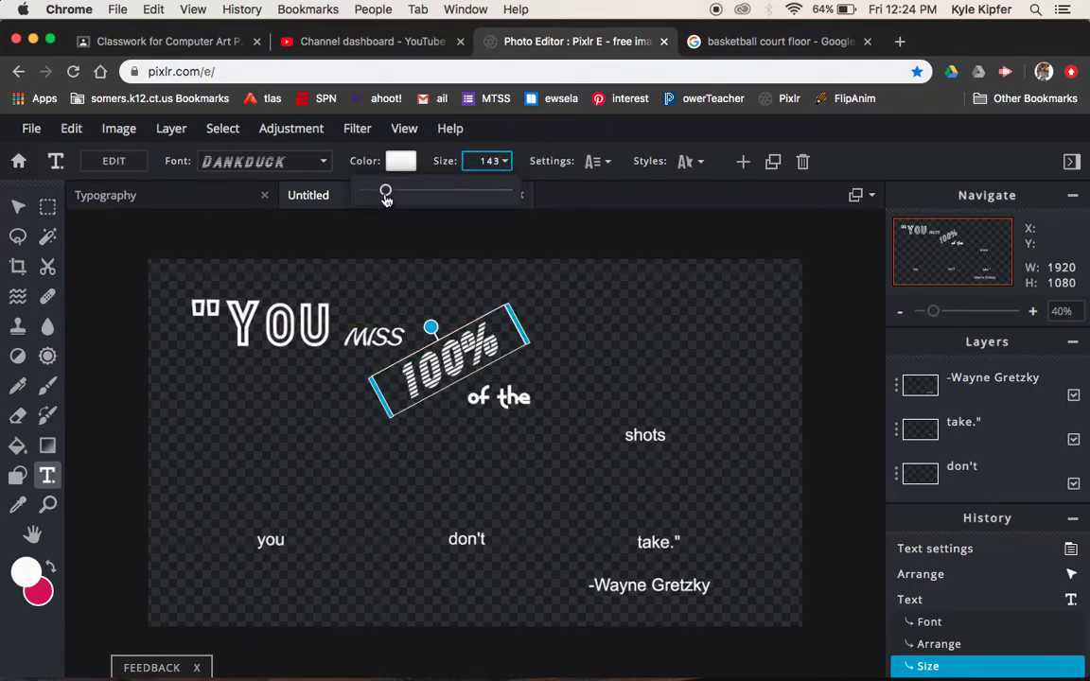
pyautogui.moveTo(386, 198); pyautogui.dragTo(392, 190)
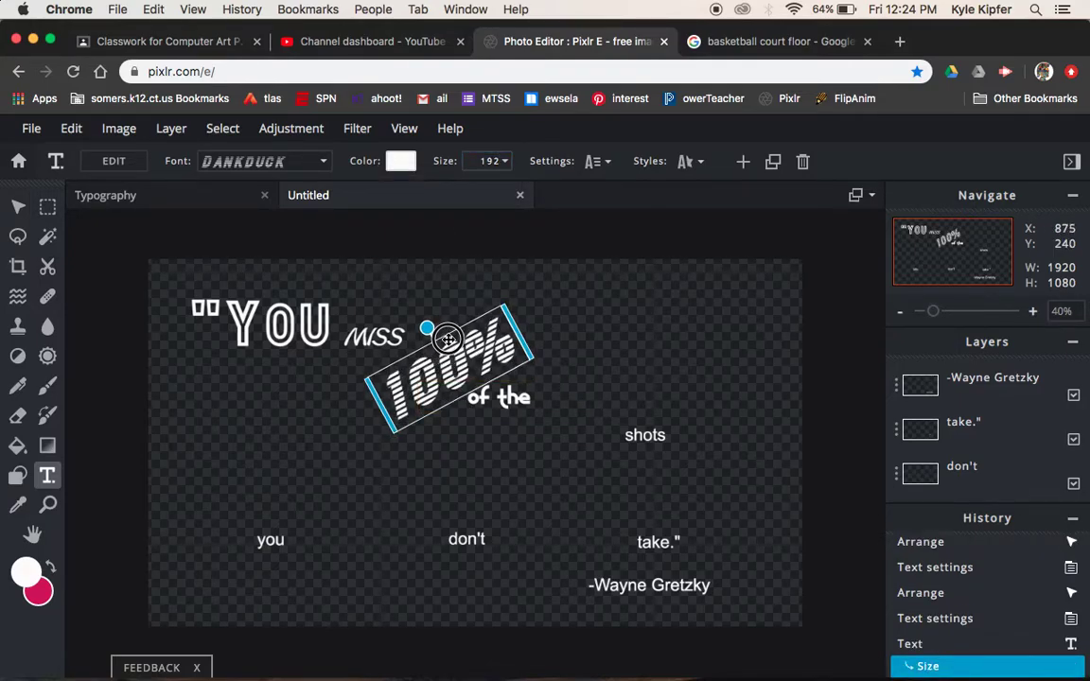
pyautogui.click(582, 326)
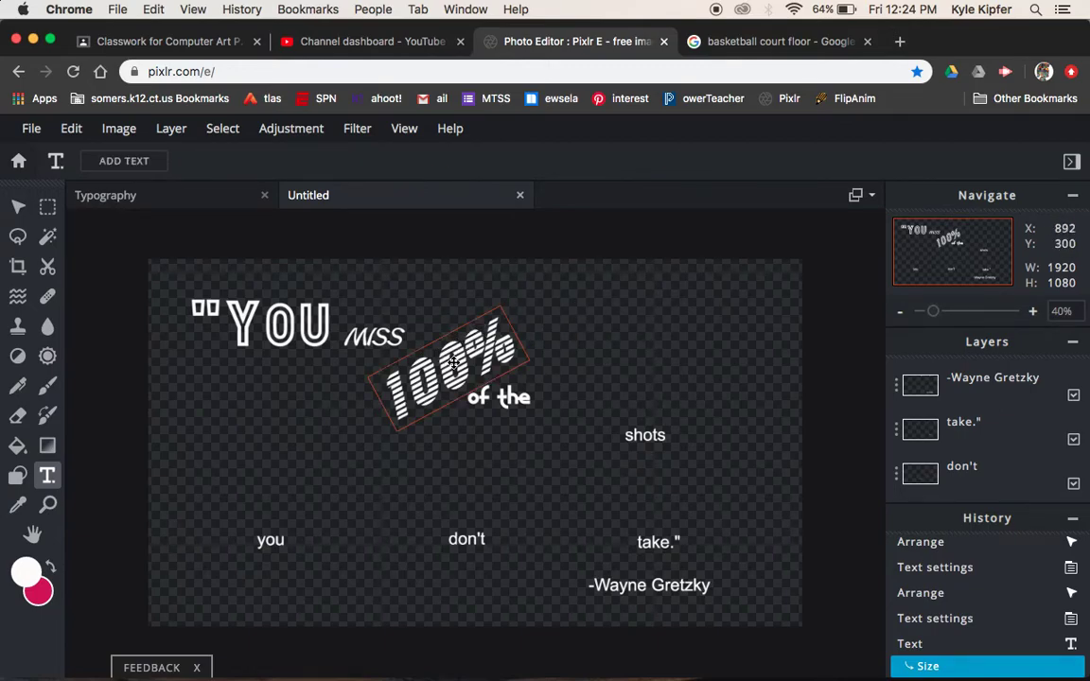
pyautogui.click(453, 361)
pyautogui.moveTo(451, 354)
pyautogui.mouseDown()
pyautogui.moveTo(466, 332)
pyautogui.moveTo(439, 357)
pyautogui.mouseUp()
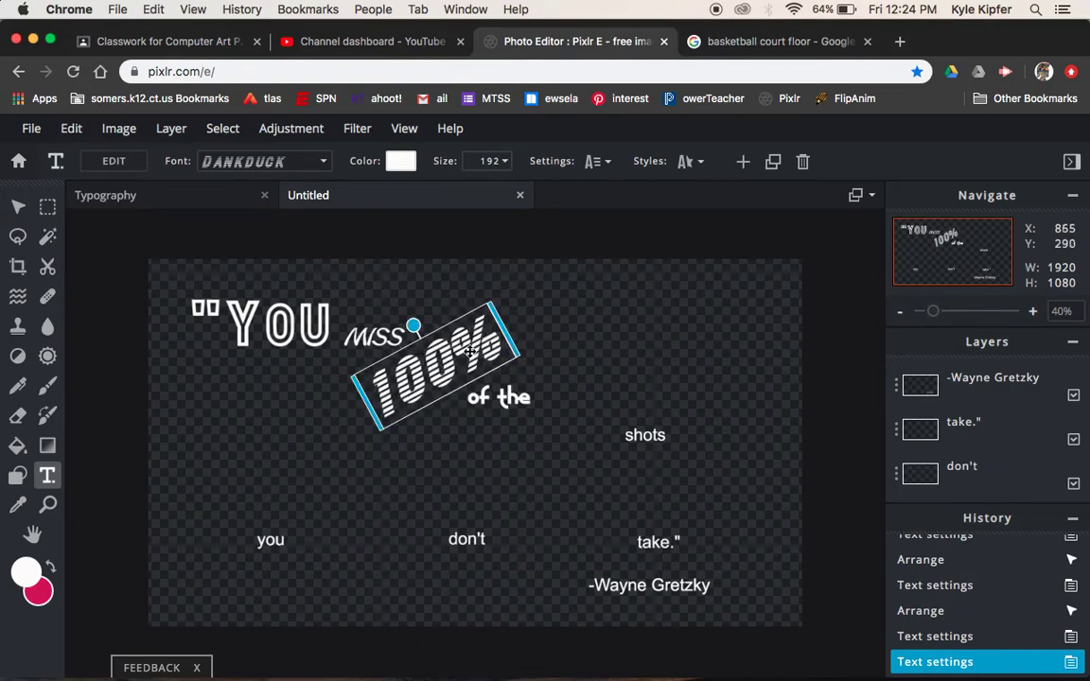
# - Set the word shots in the EMERY font at size 216
pyautogui.click(641, 442)
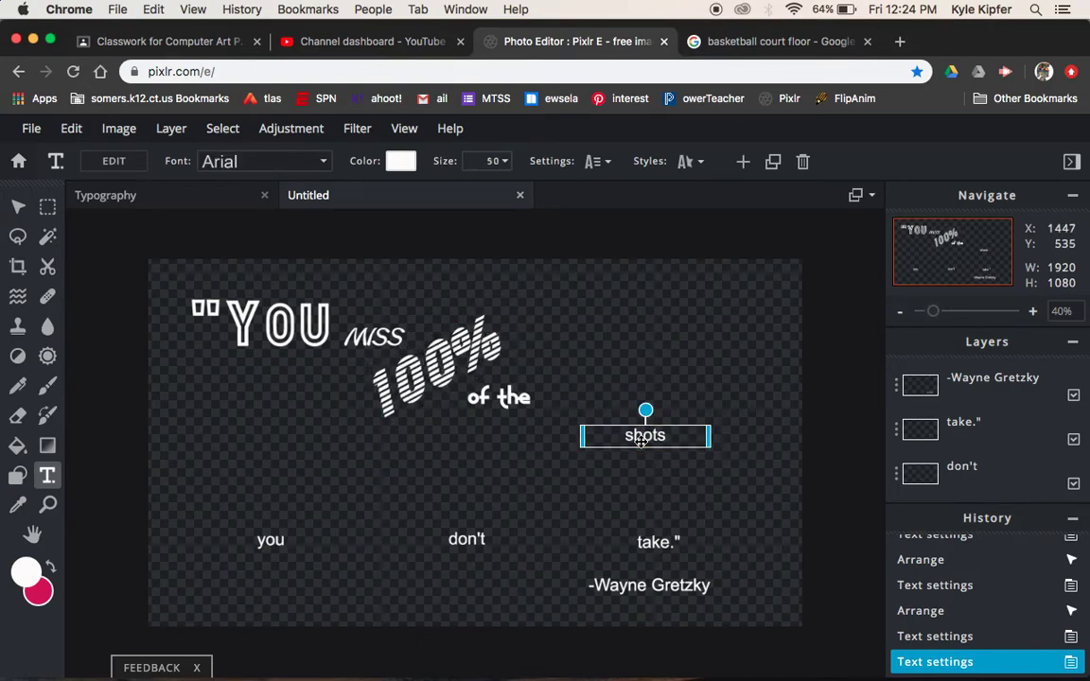
pyautogui.click(314, 161)
pyautogui.click(233, 268)
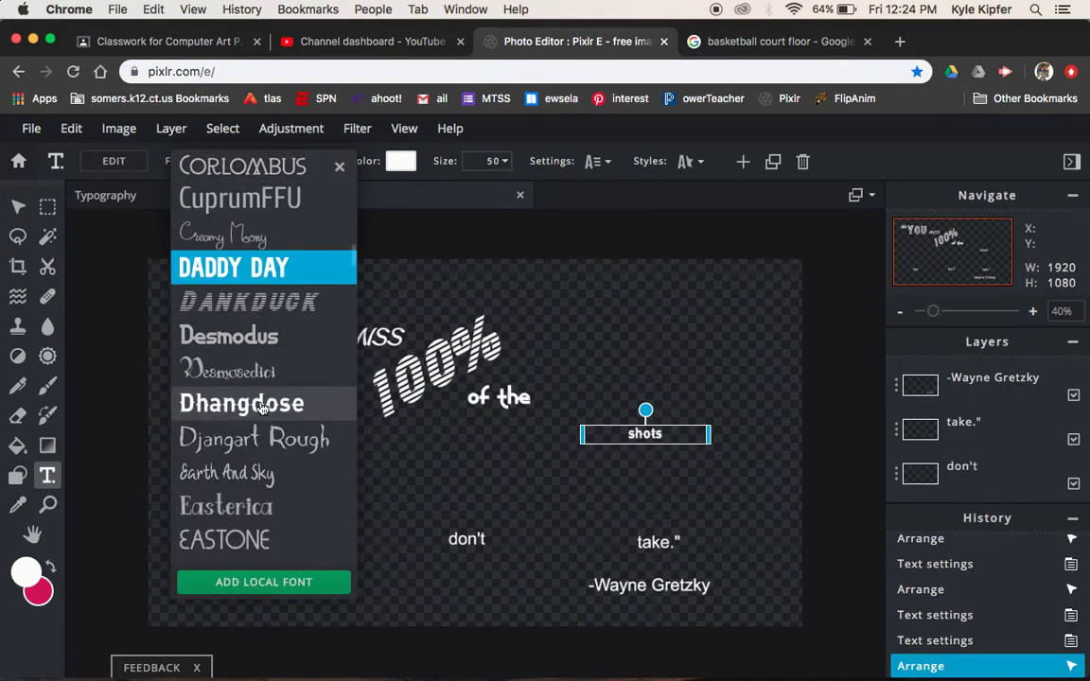
pyautogui.scroll(-5, 260, 344)
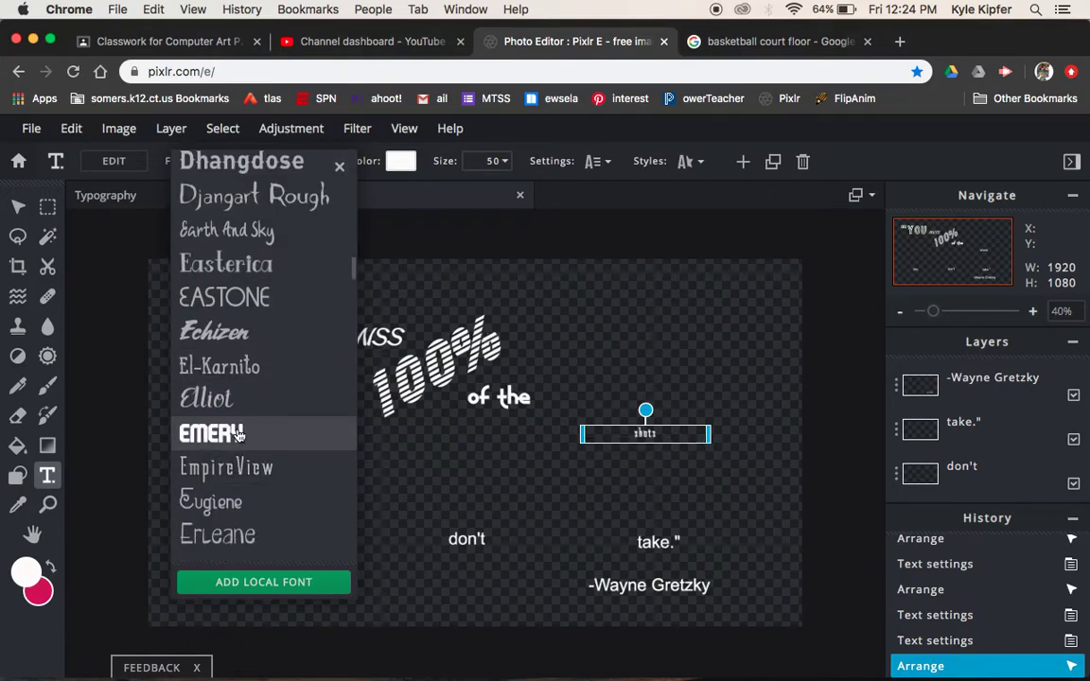
pyautogui.click(238, 434)
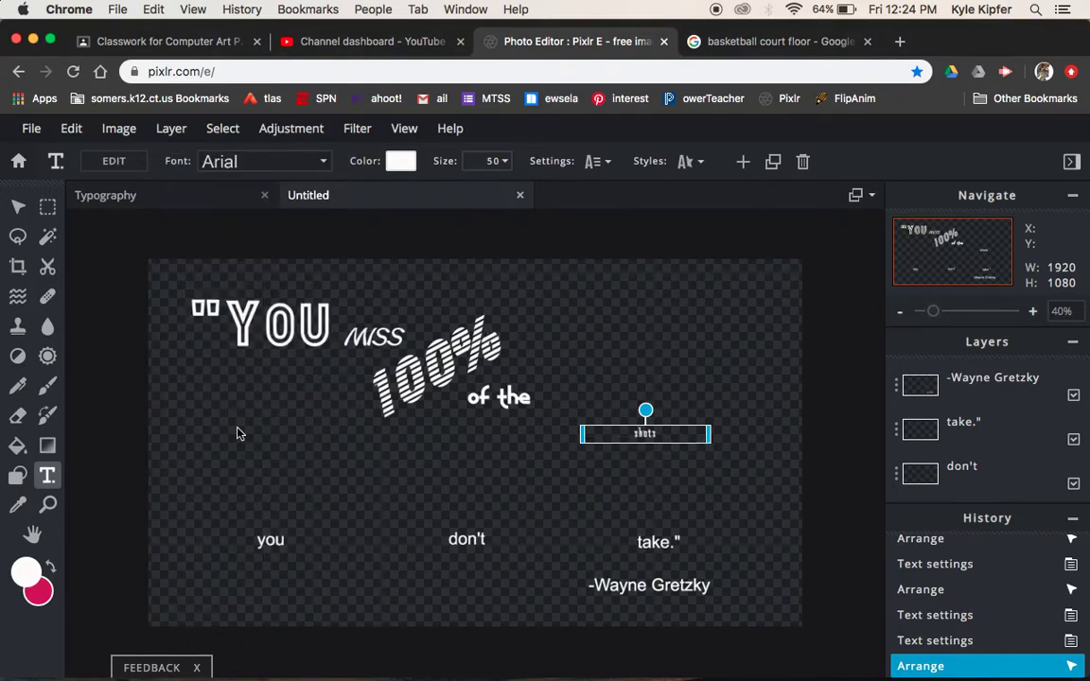
pyautogui.click(499, 161)
pyautogui.moveTo(376, 195); pyautogui.dragTo(397, 194)
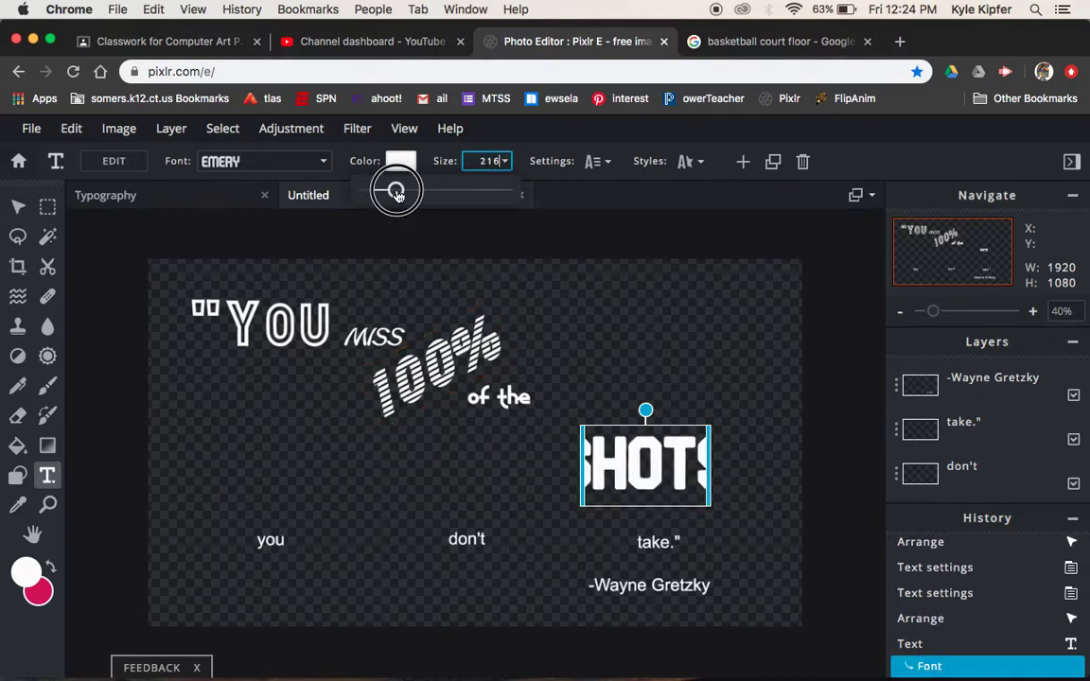
pyautogui.moveTo(396, 193); pyautogui.dragTo(395, 192)
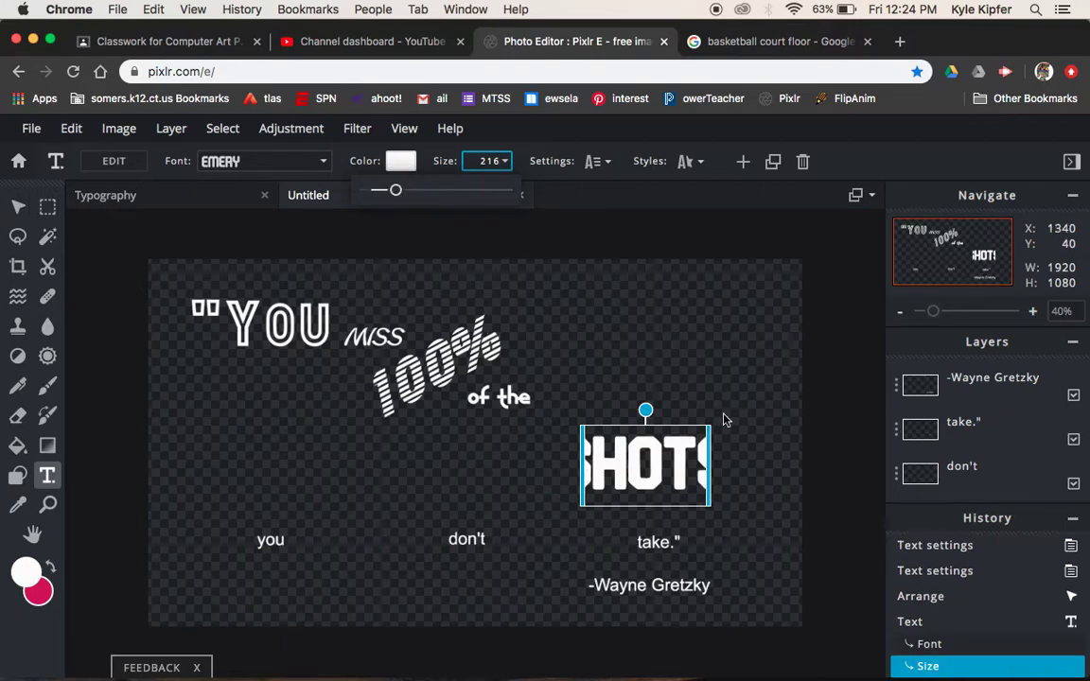
# - Widen the SHOTS text box so the whole word shows and move it beside "of the"
pyautogui.click(579, 488)
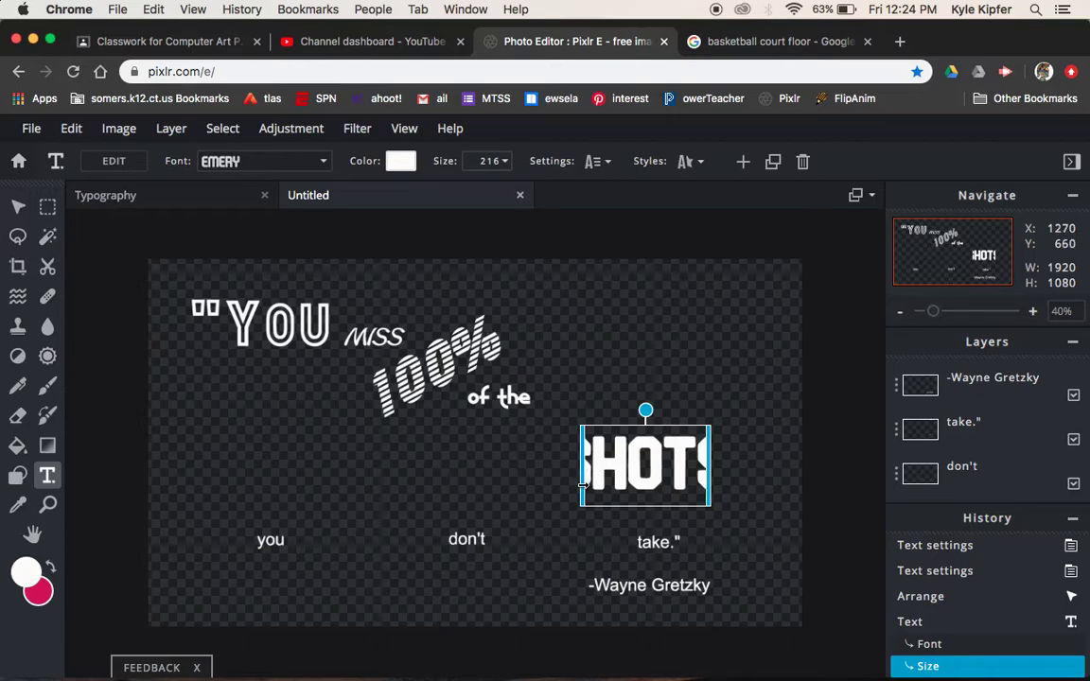
pyautogui.moveTo(581, 497); pyautogui.dragTo(503, 504)
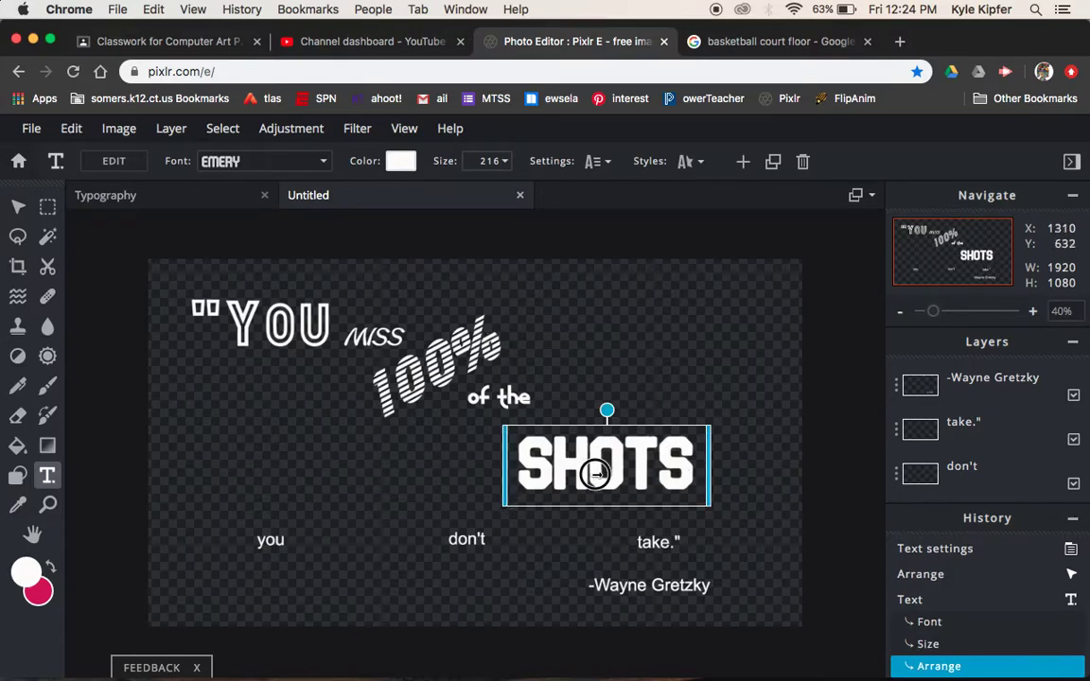
pyautogui.moveTo(595, 474); pyautogui.dragTo(627, 433)
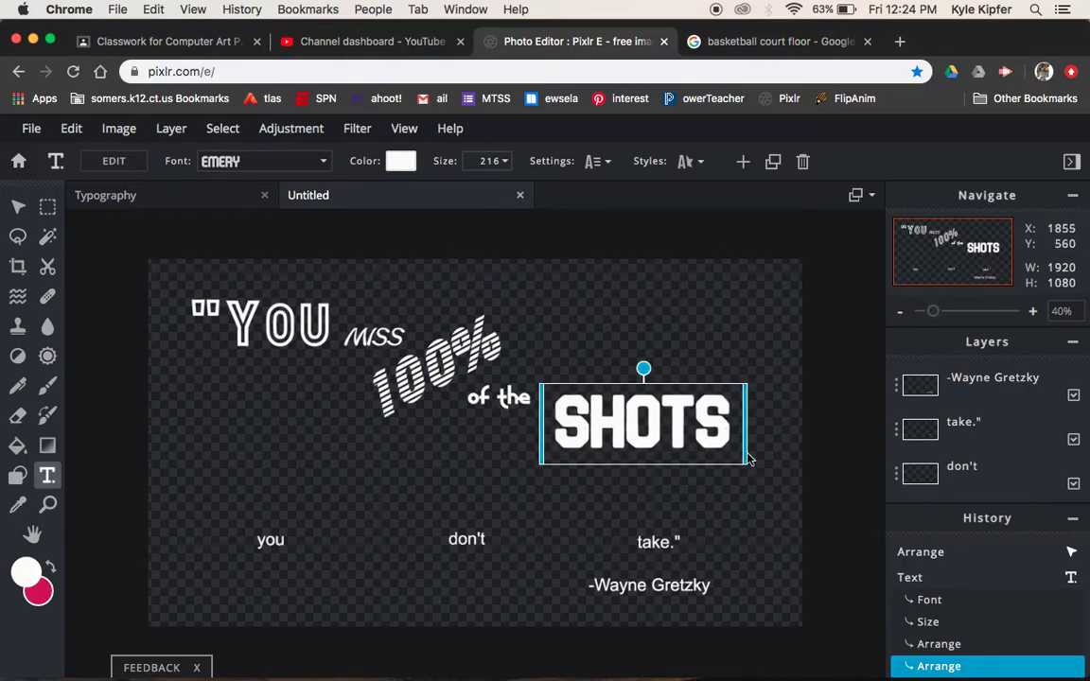
pyautogui.click(759, 524)
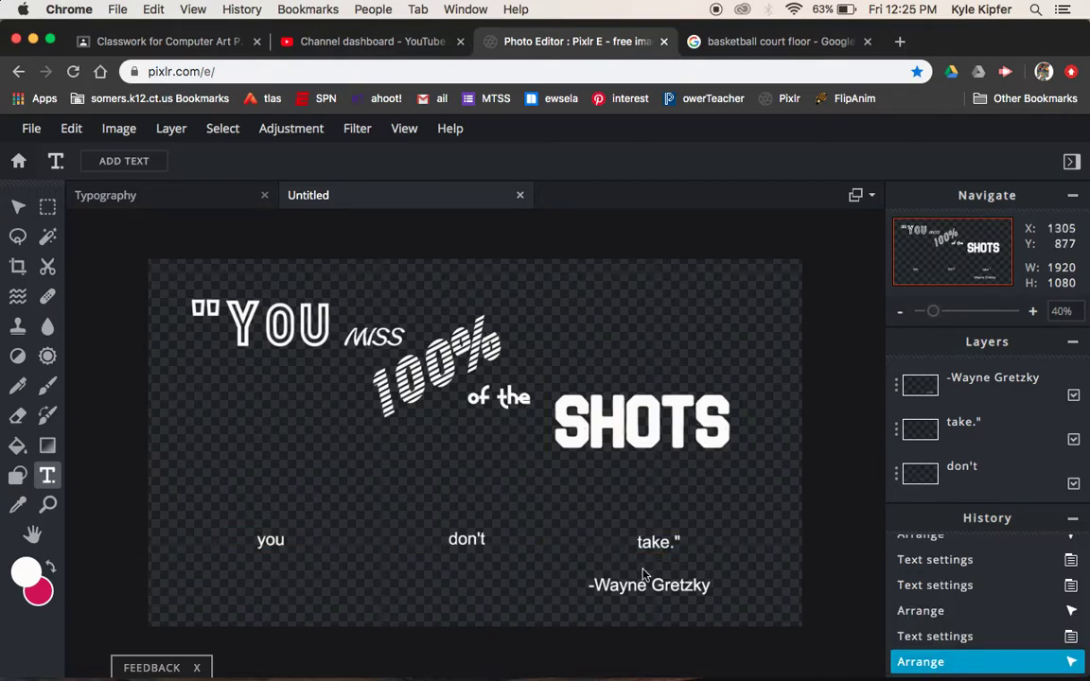
# - Set "you" in the GAME ON font at size 107 and shift it up and right beside don't
pyautogui.click(273, 545)
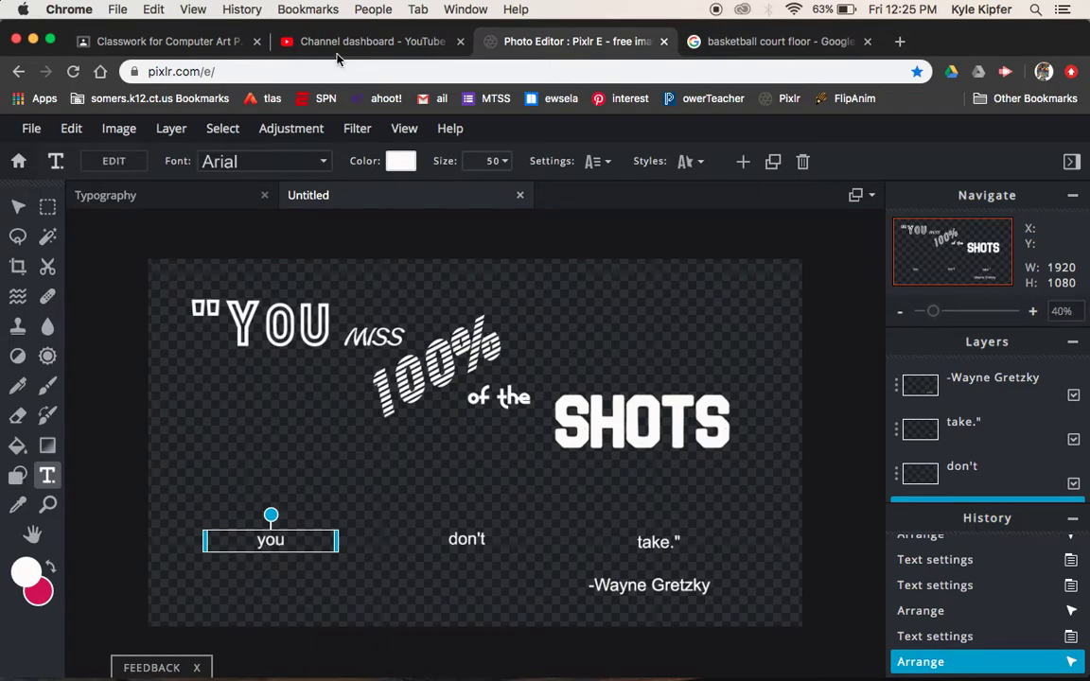
pyautogui.click(320, 163)
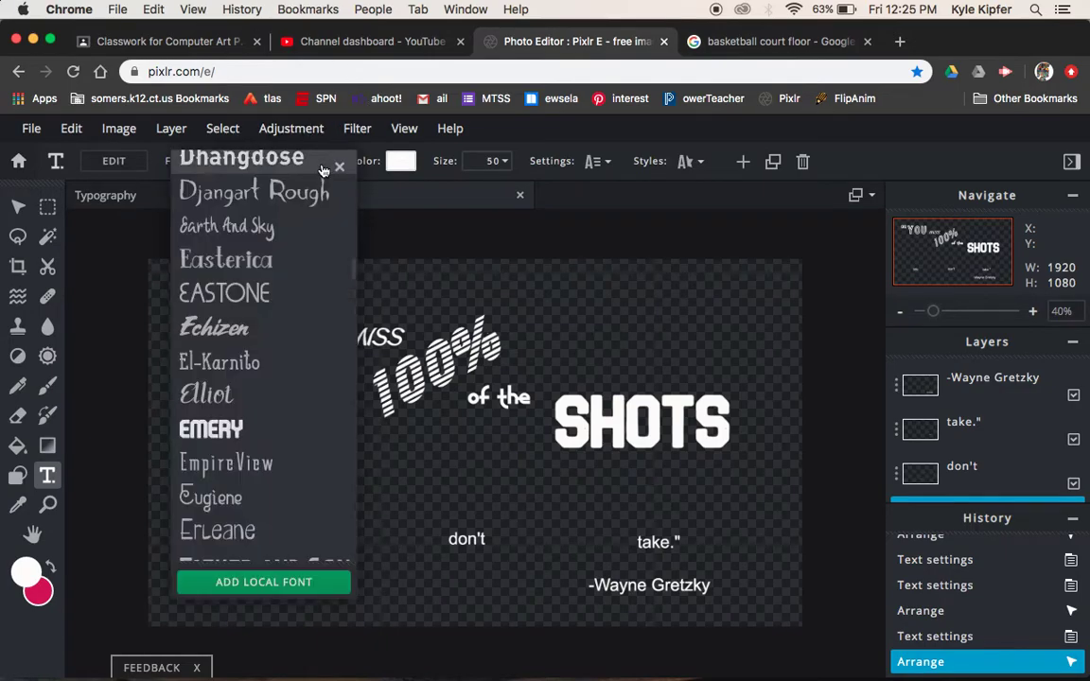
pyautogui.scroll(-3, 273, 440)
pyautogui.click(270, 457)
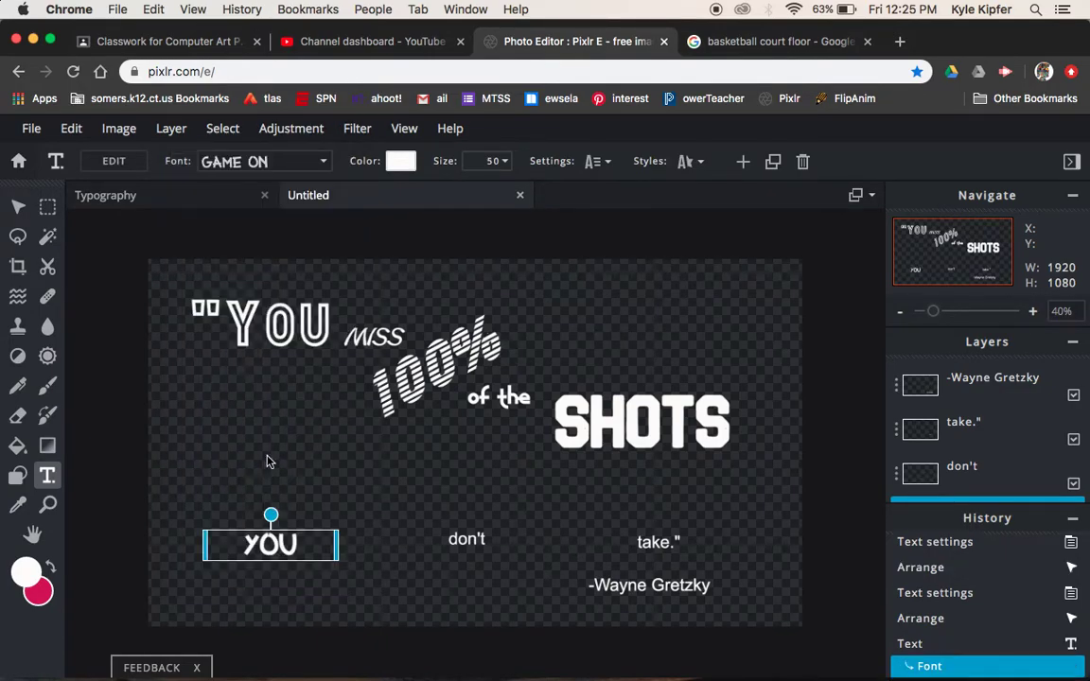
pyautogui.click(501, 163)
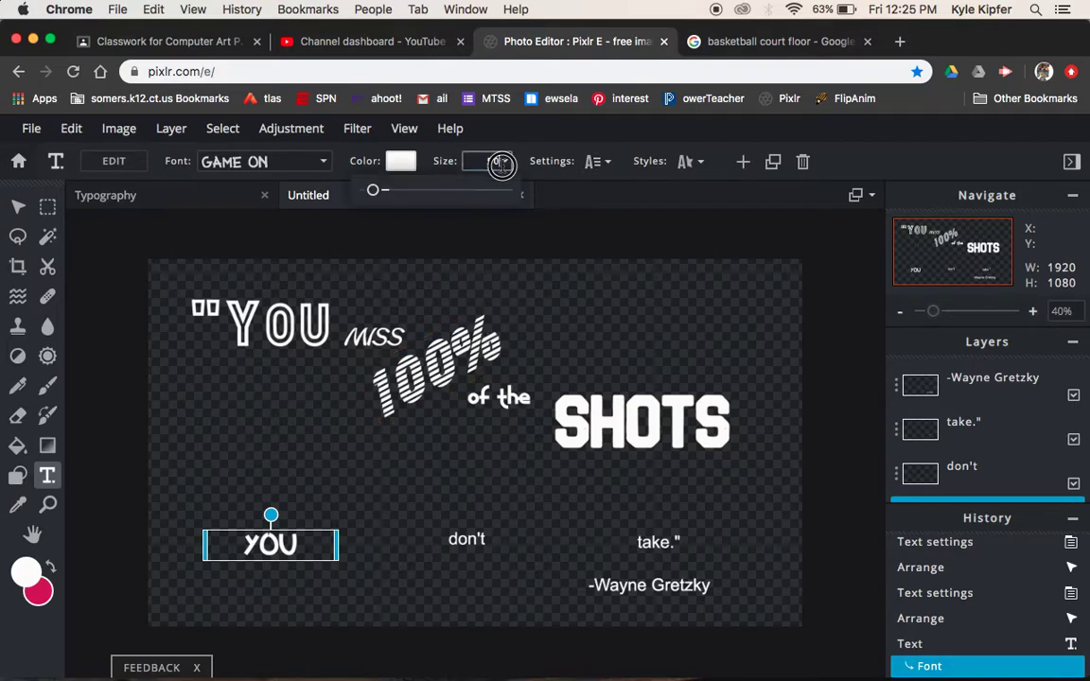
pyautogui.moveTo(375, 192)
pyautogui.mouseDown()
pyautogui.moveTo(390, 194)
pyautogui.moveTo(380, 191)
pyautogui.mouseUp()
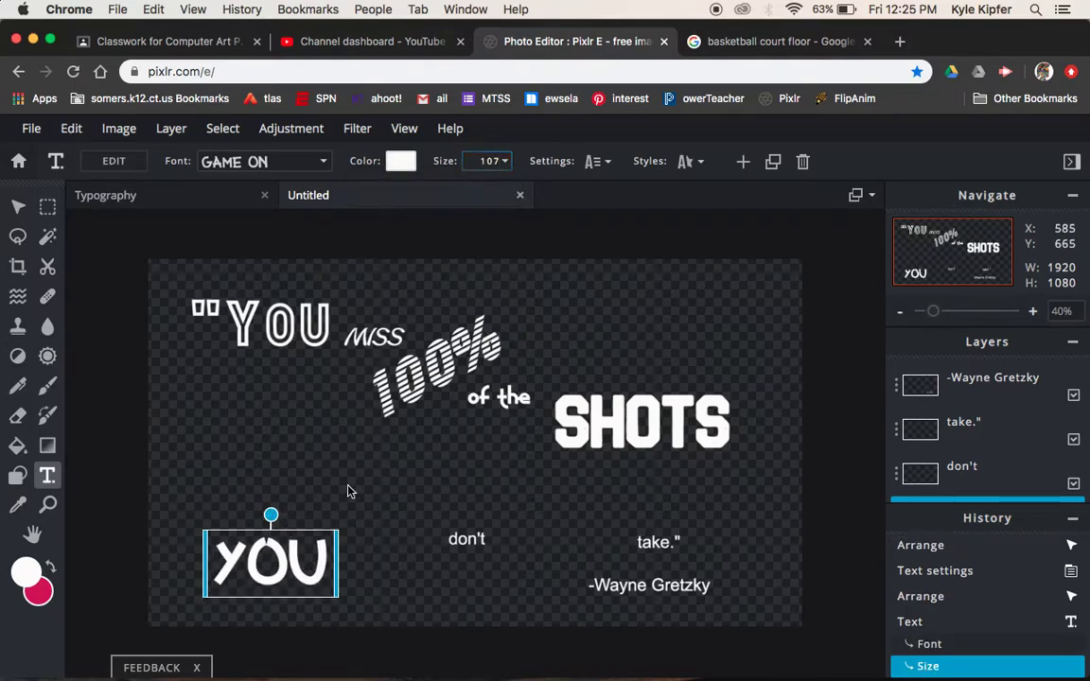
pyautogui.moveTo(275, 574); pyautogui.dragTo(317, 548)
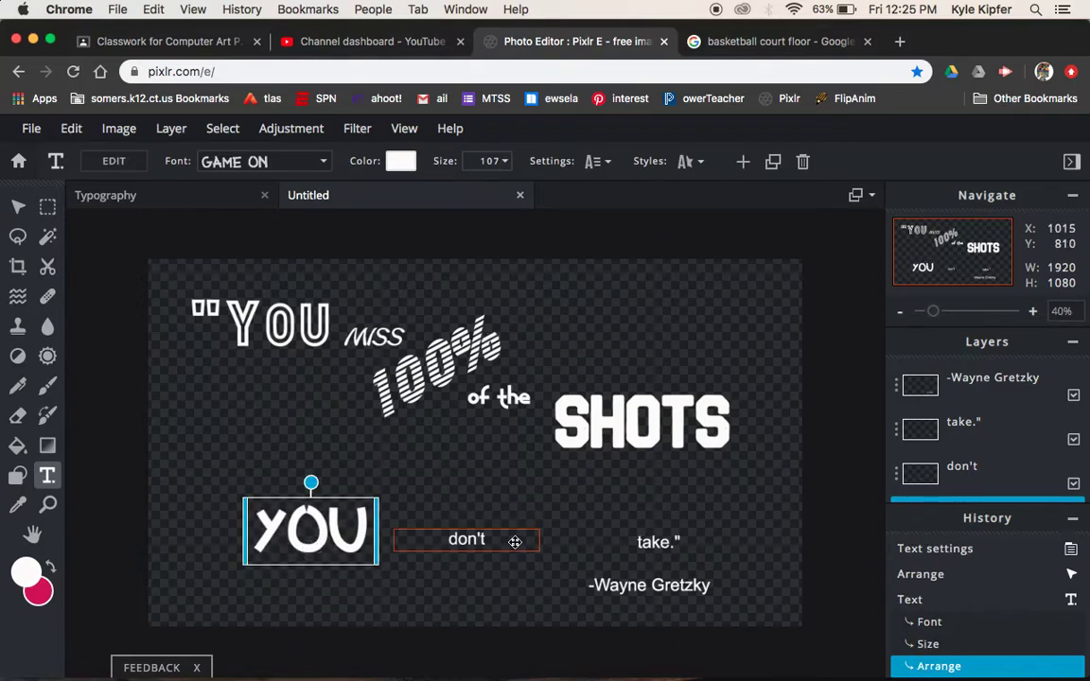
# - Set don't in the GREAT AGAIN font at size 131 and raise it level with YOU
pyautogui.click(511, 540)
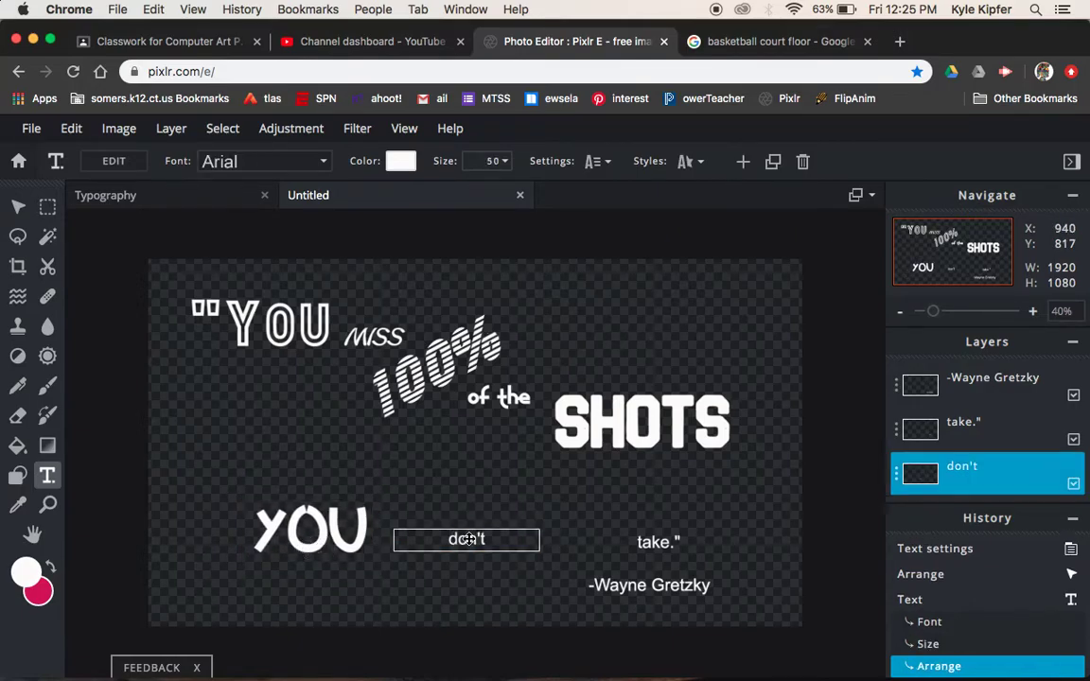
pyautogui.click(324, 163)
pyautogui.scroll(-2, 256, 397)
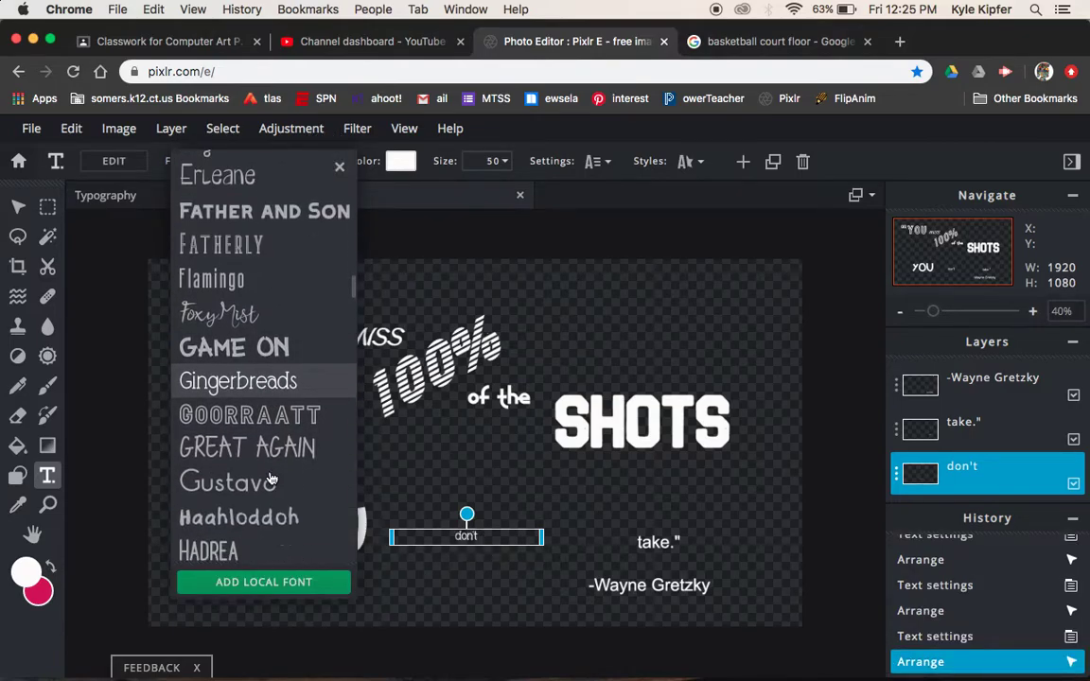
pyautogui.scroll(-3, 268, 421)
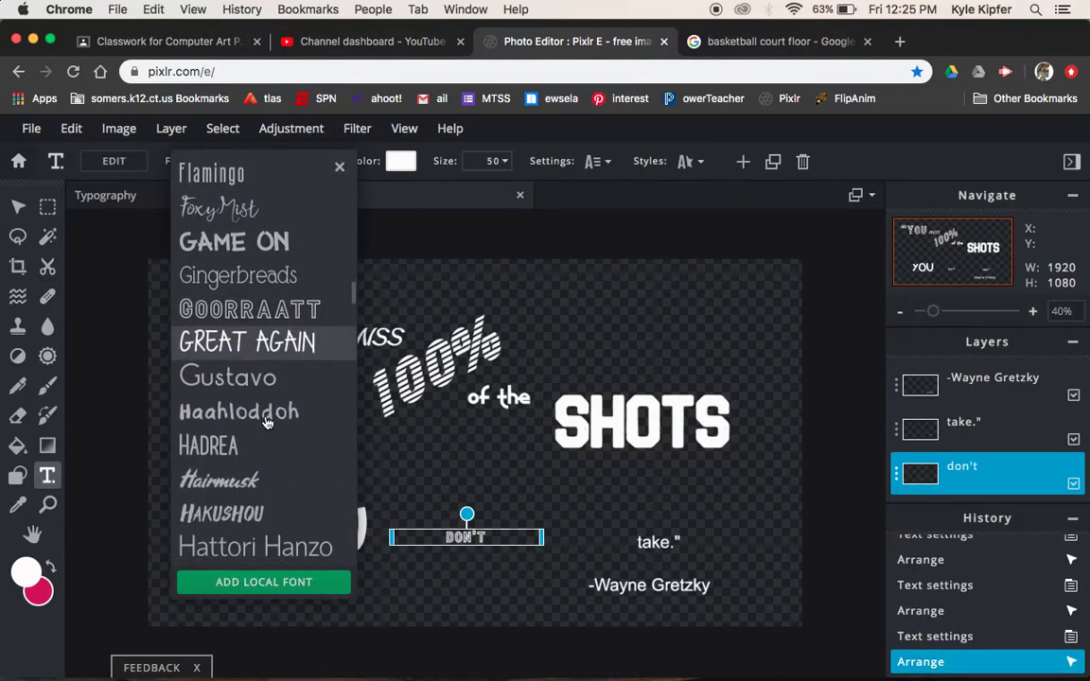
pyautogui.click(283, 349)
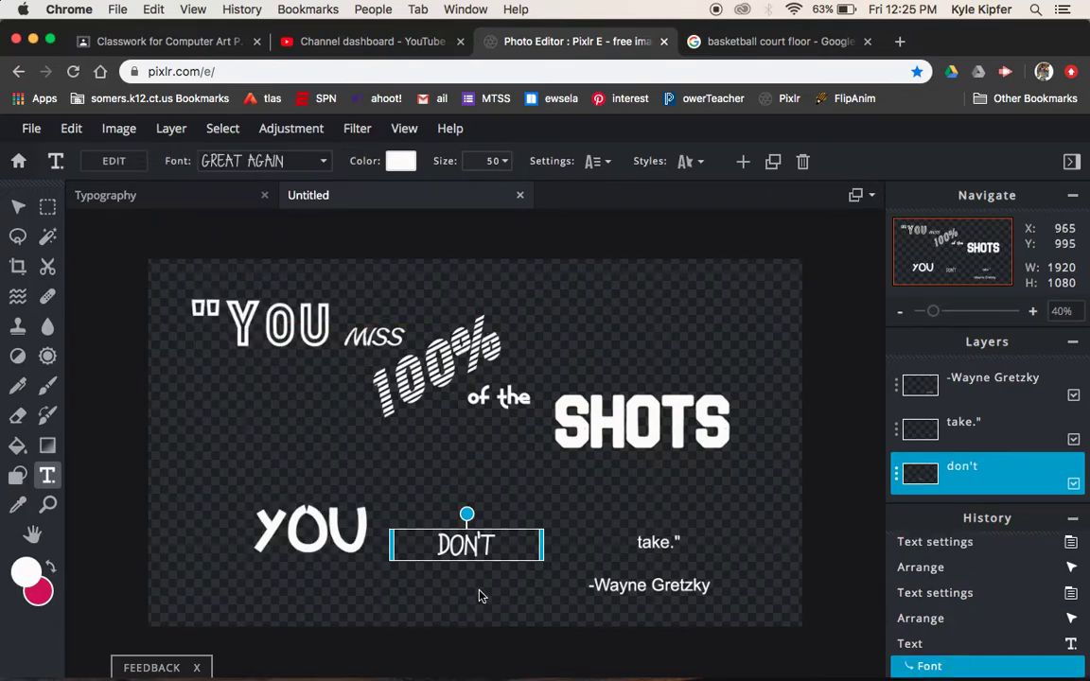
pyautogui.click(504, 162)
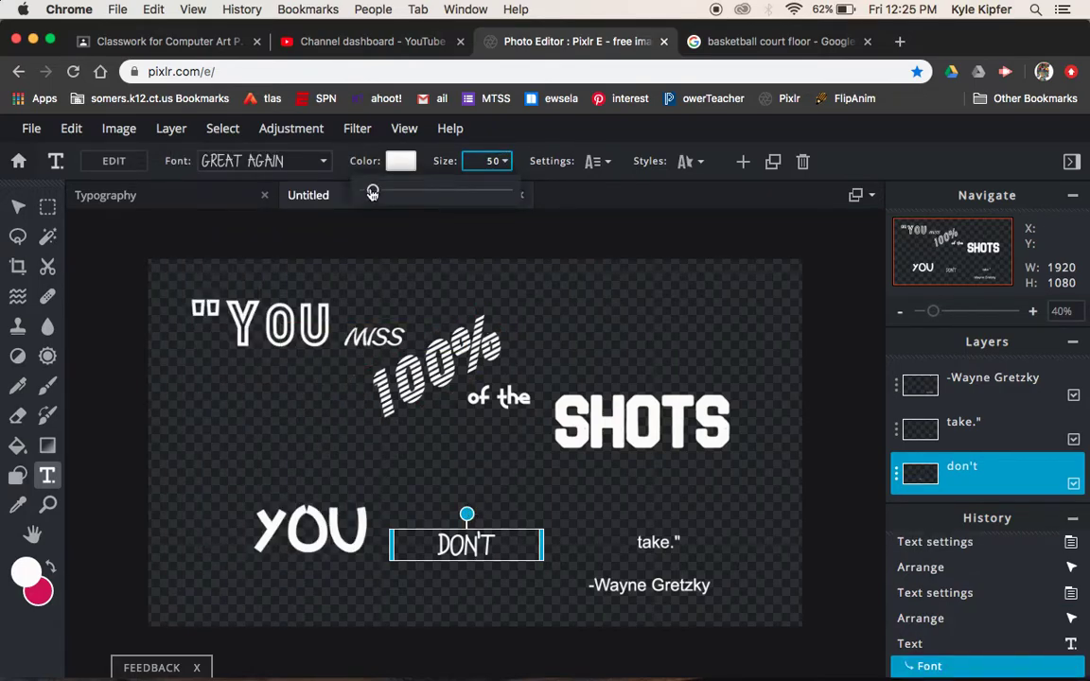
pyautogui.moveTo(372, 192); pyautogui.dragTo(383, 191)
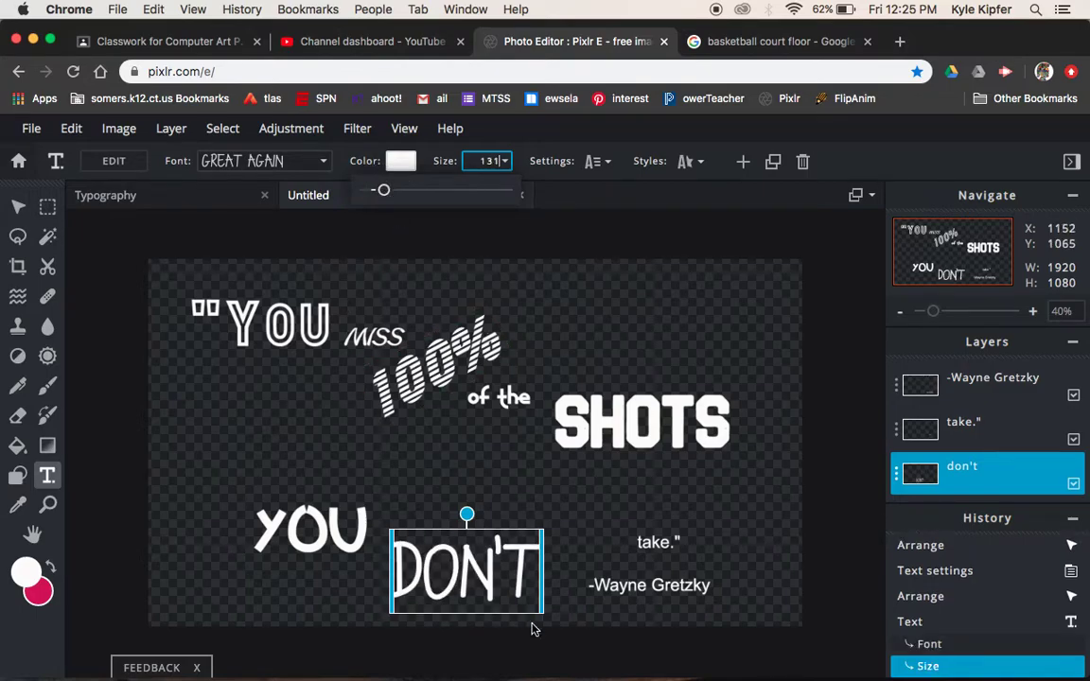
pyautogui.click(489, 583)
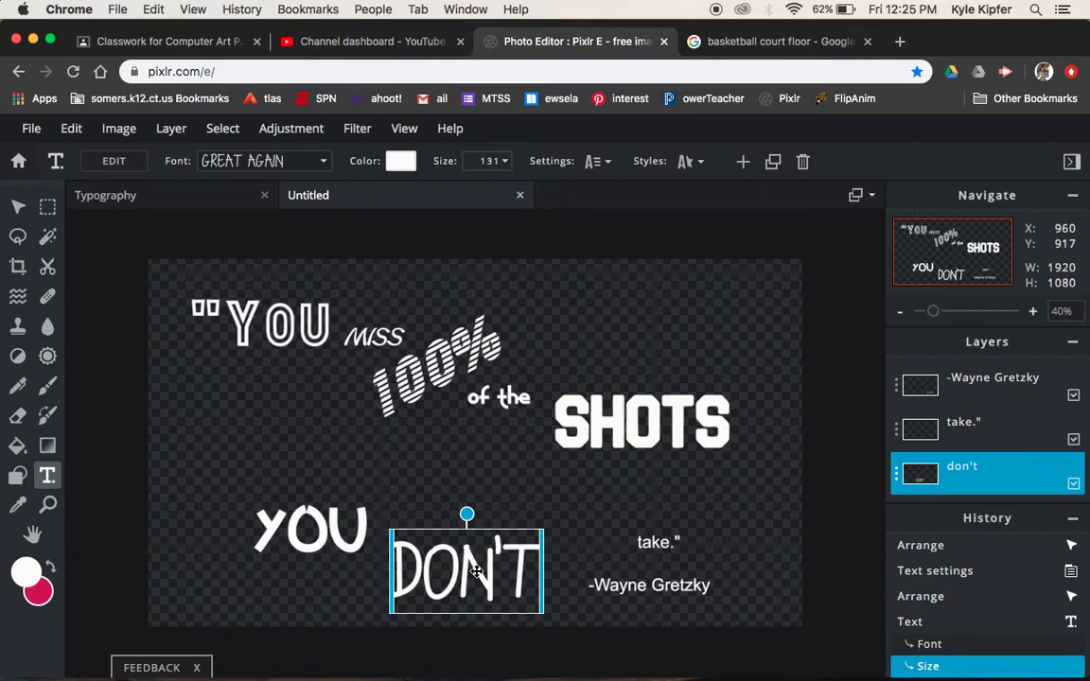
pyautogui.moveTo(476, 570); pyautogui.dragTo(480, 533)
pyautogui.click(660, 543)
# - Set take." in the HAKUSHOU font at size 222 and move it up next to DON'T
pyautogui.click(317, 160)
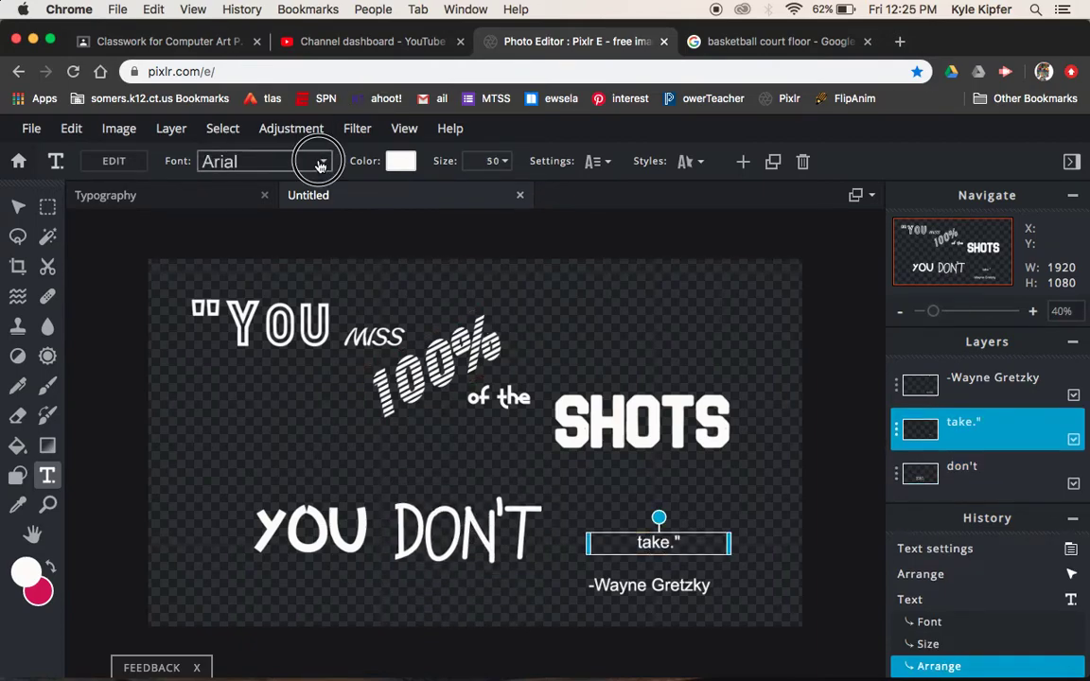
pyautogui.scroll(-1, 288, 443)
pyautogui.scroll(-1, 265, 441)
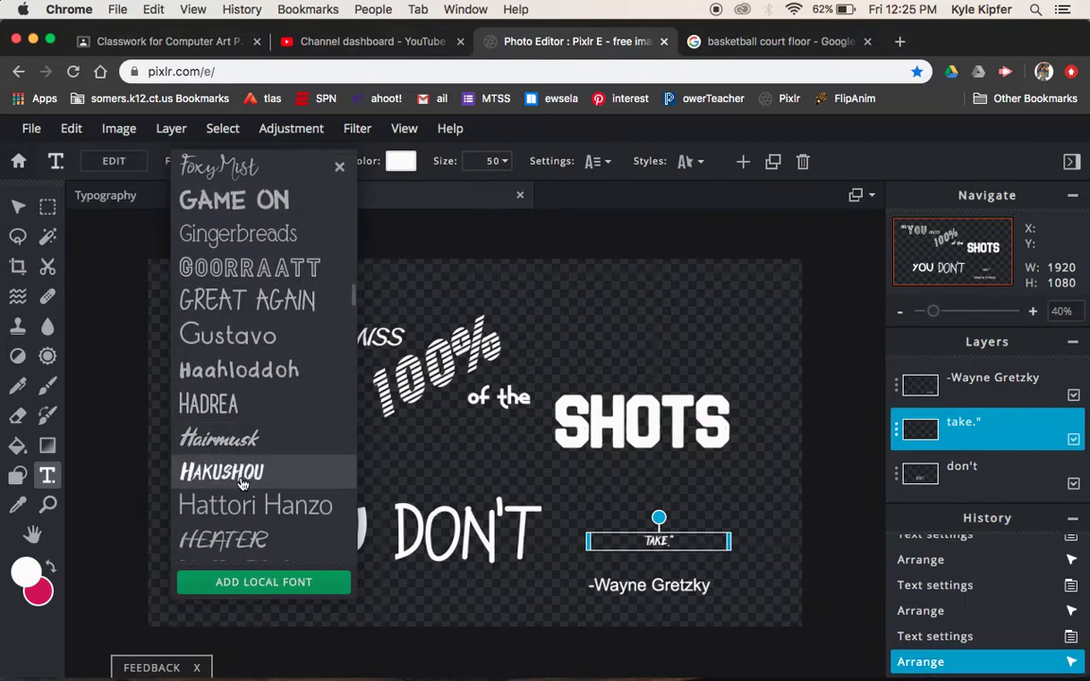
pyautogui.click(242, 474)
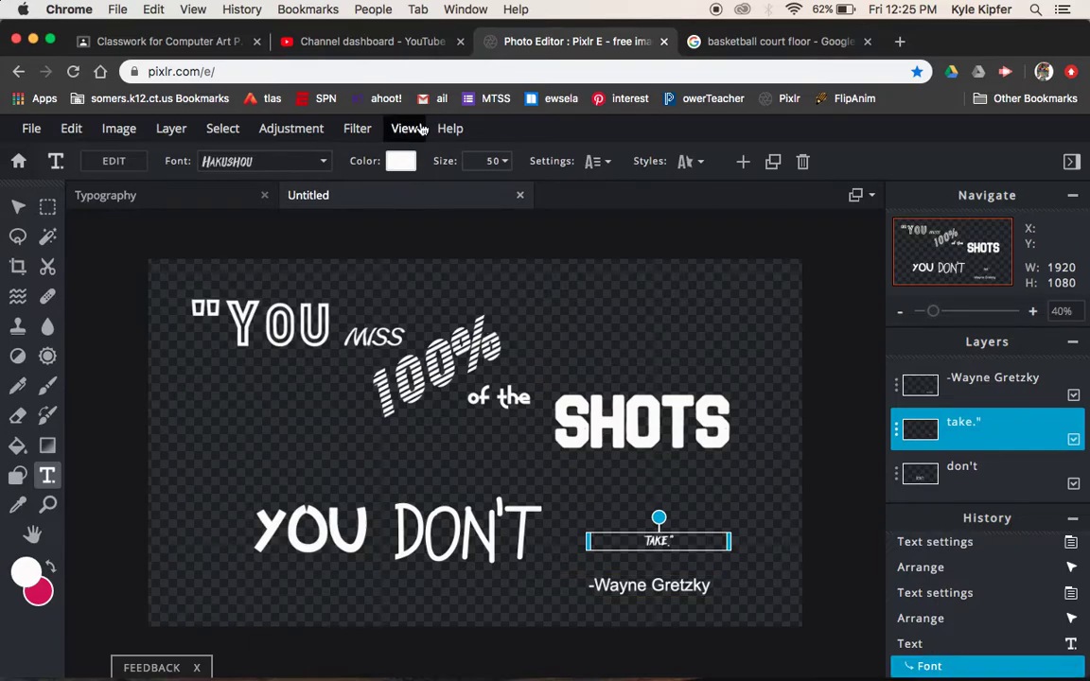
pyautogui.click(504, 161)
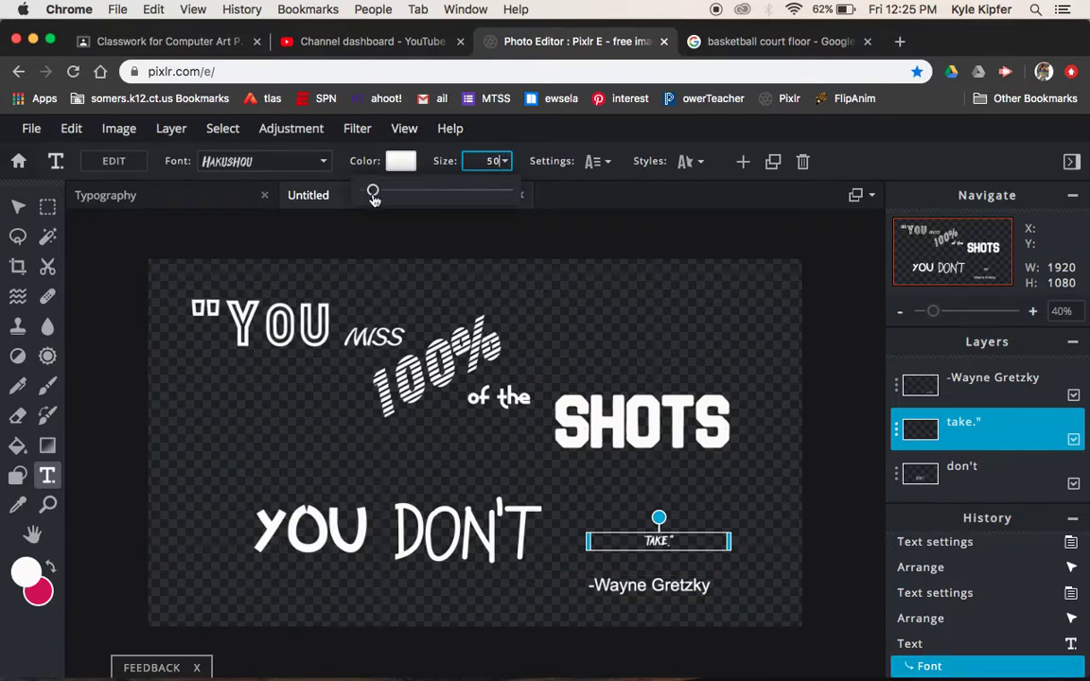
pyautogui.moveTo(374, 196); pyautogui.dragTo(396, 193)
pyautogui.click(653, 558)
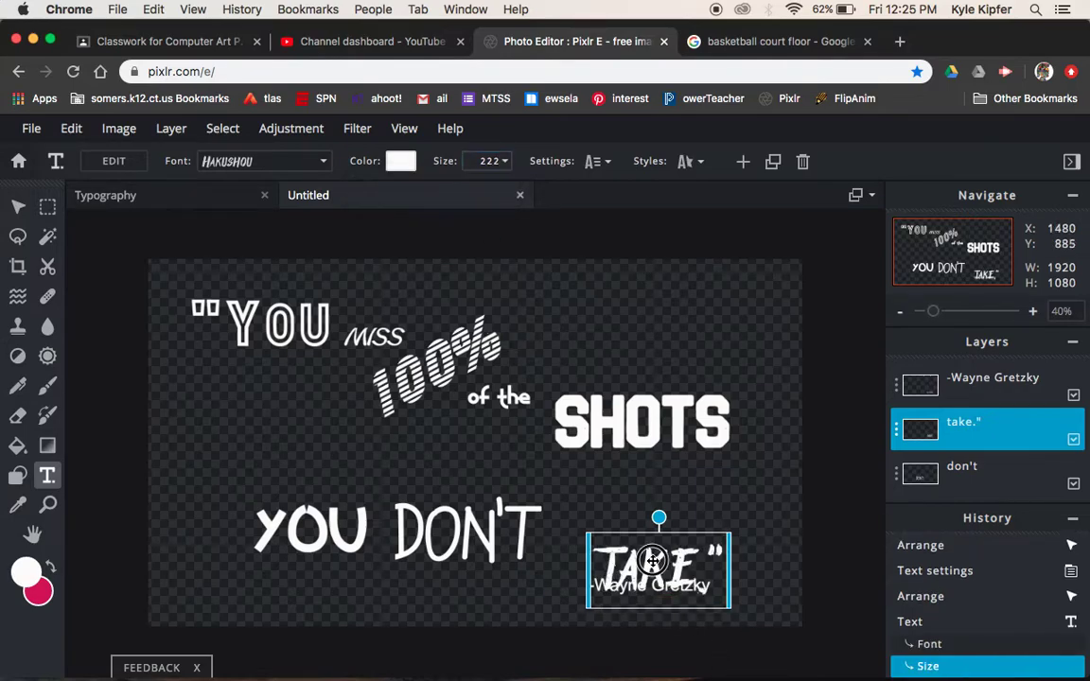
pyautogui.moveTo(649, 565); pyautogui.dragTo(619, 530)
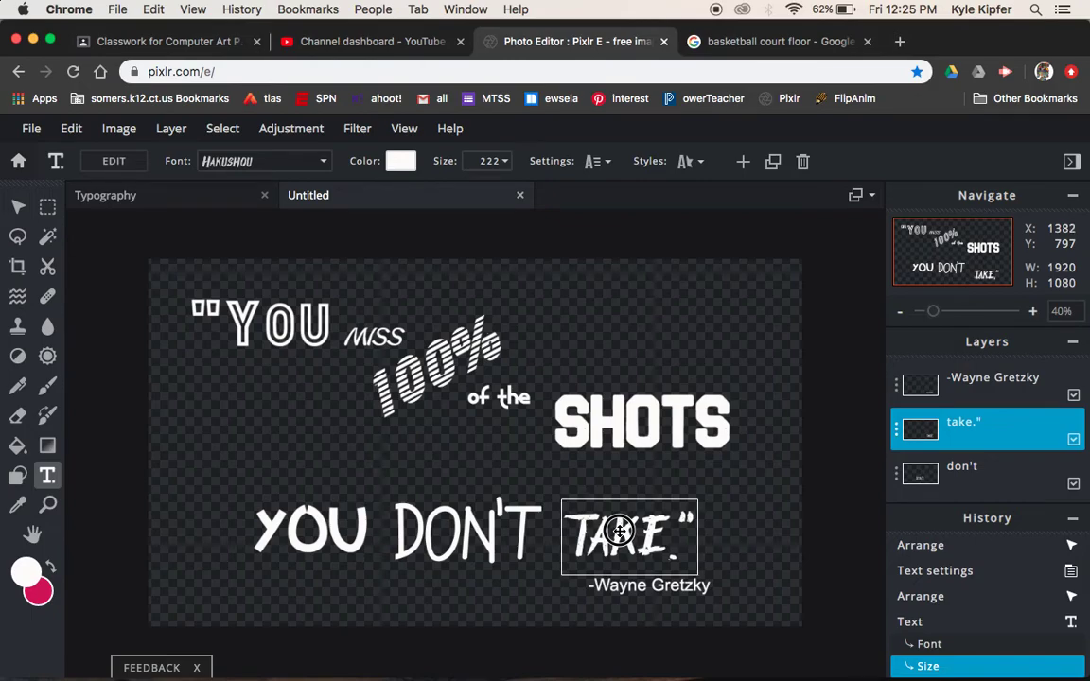
pyautogui.click(503, 616)
# - Shift the -Wayne Gretzky attribution slightly right beneath the quote
pyautogui.click(491, 546)
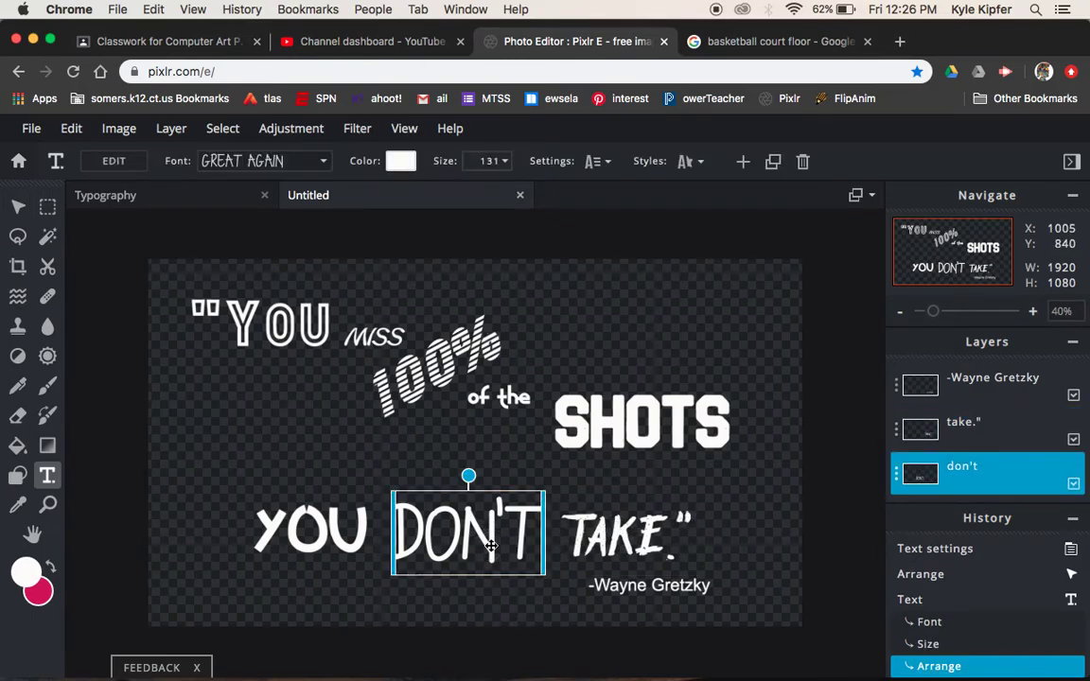
pyautogui.click(747, 503)
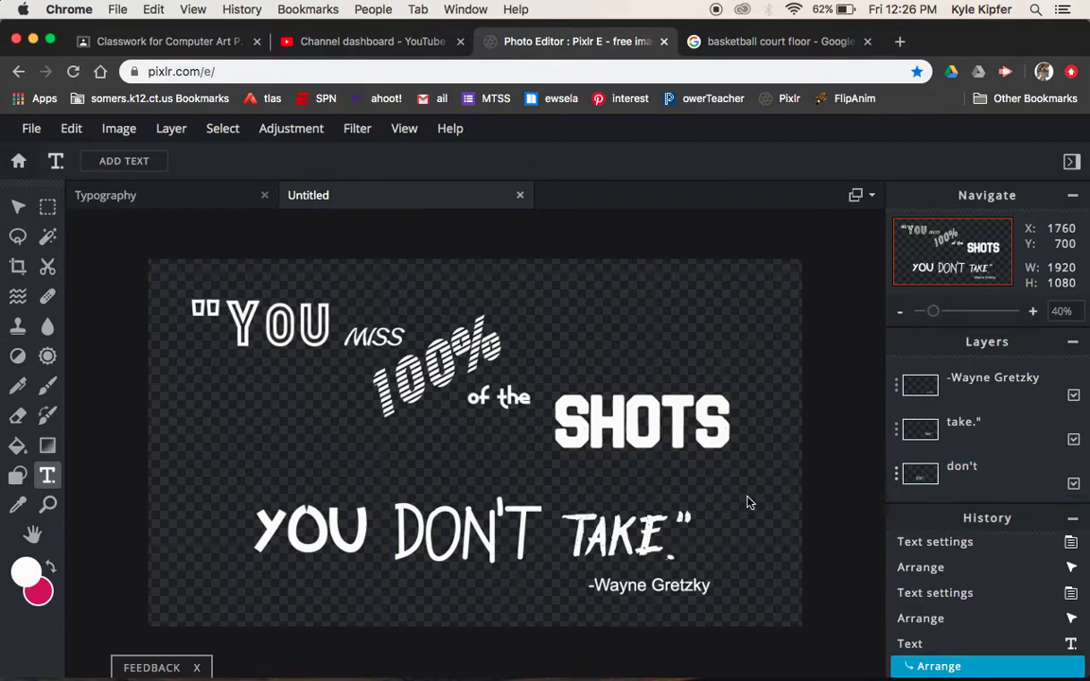
pyautogui.click(689, 588)
pyautogui.moveTo(676, 593); pyautogui.dragTo(700, 593)
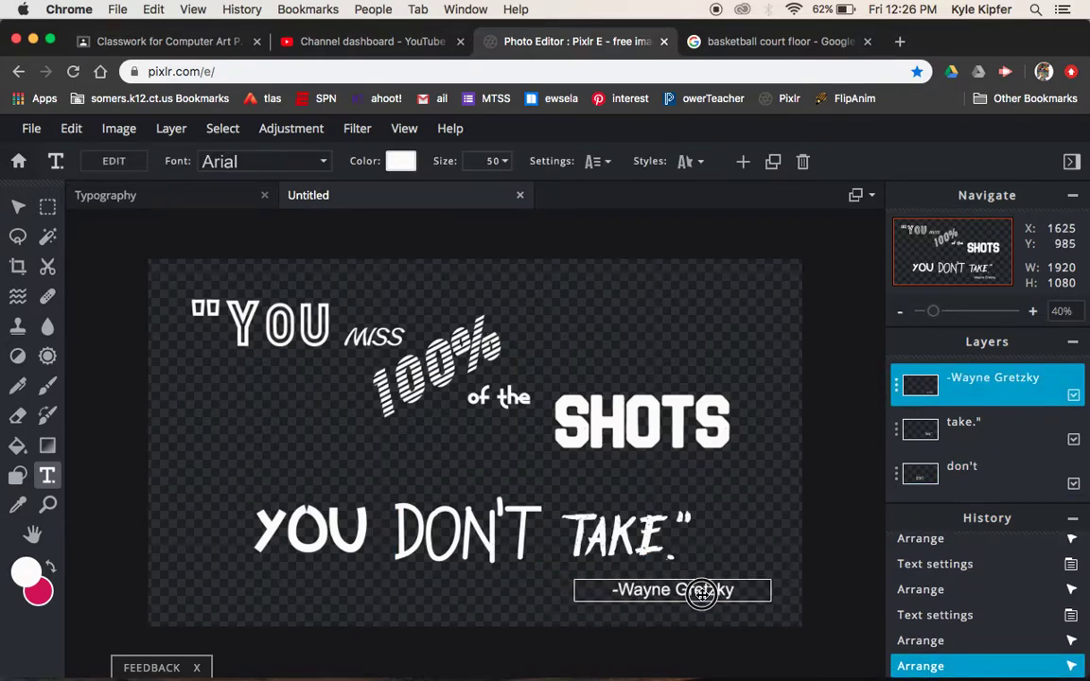
pyautogui.click(791, 532)
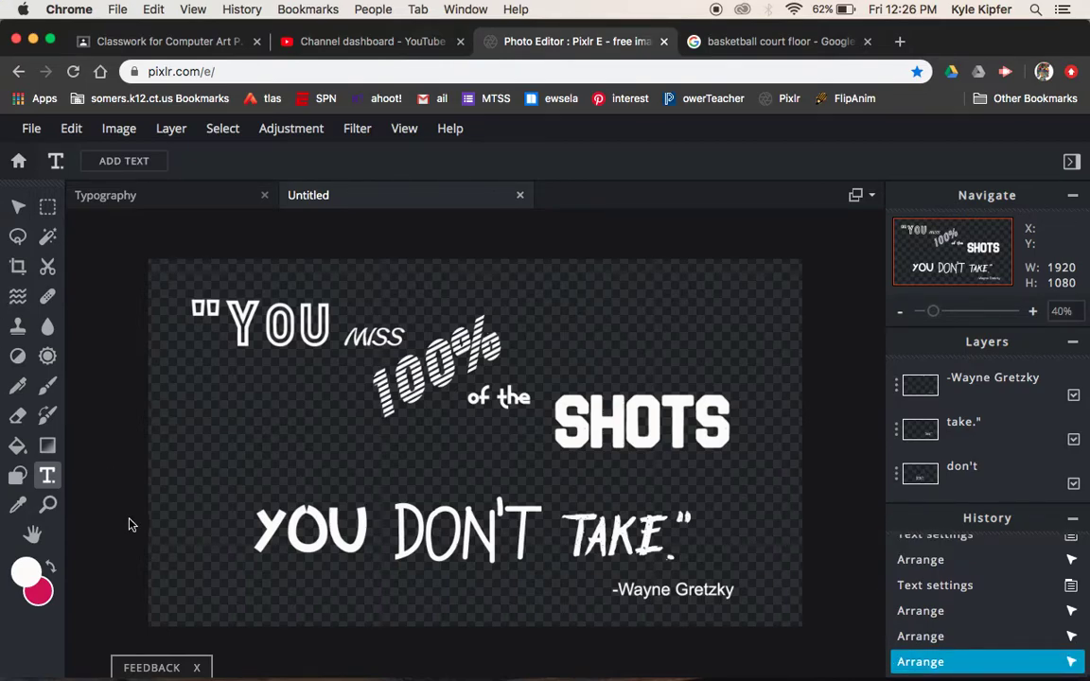
# - Fill Layer 1 with the teal-orange preset gradient, teal upper-right to orange lower-left
pyautogui.click(49, 448)
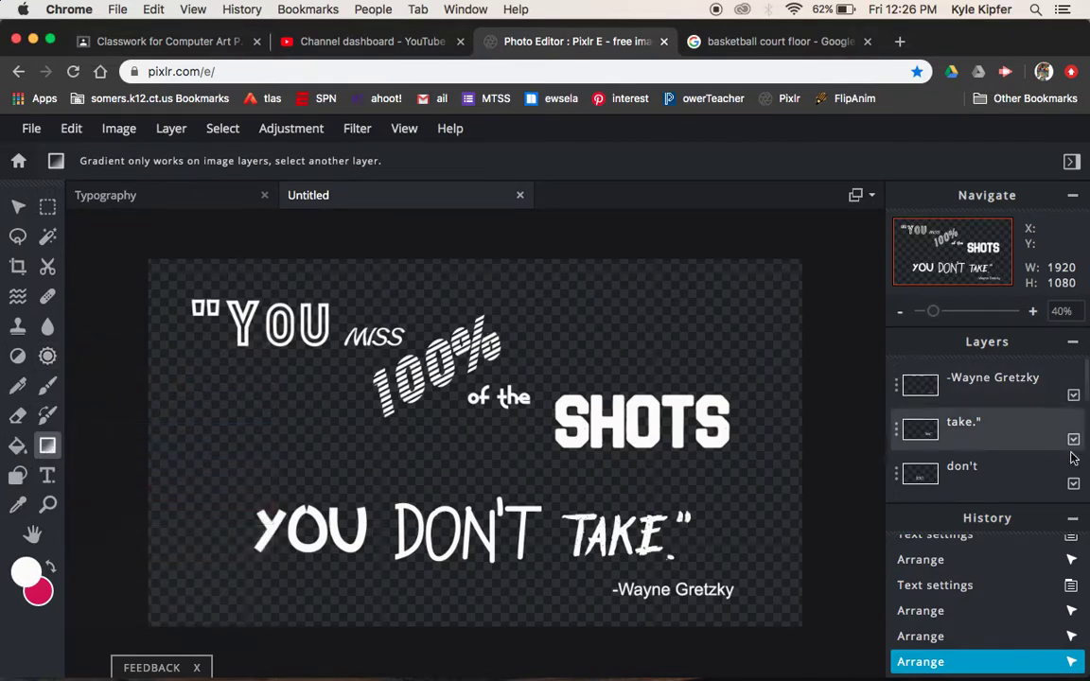
pyautogui.scroll(-5, 1020, 444)
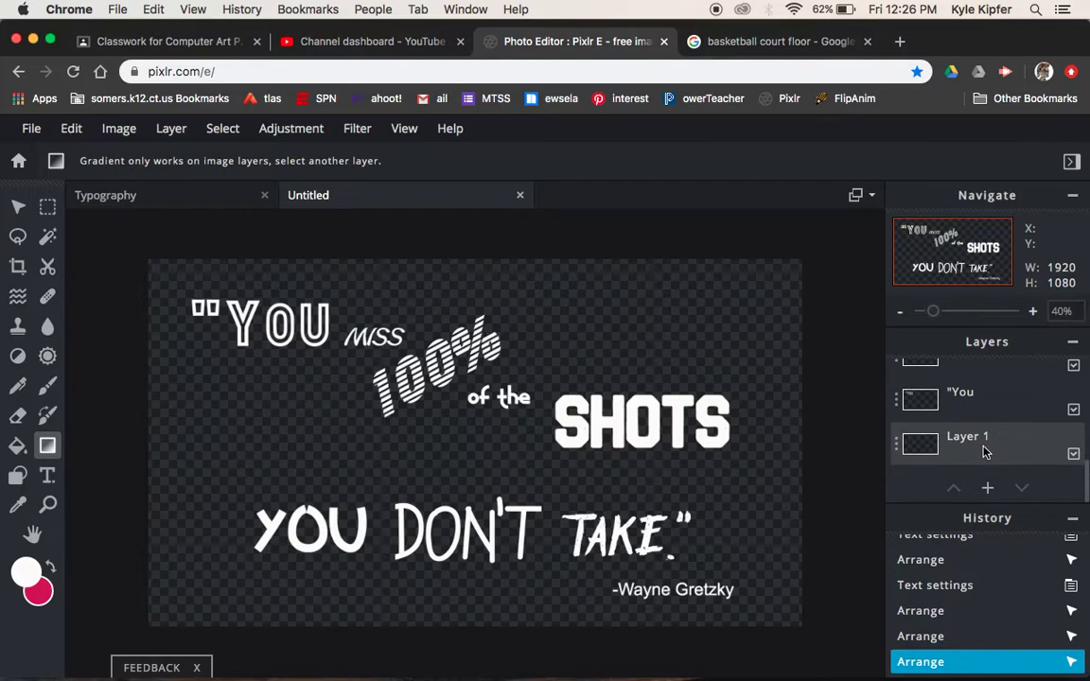
pyautogui.click(983, 448)
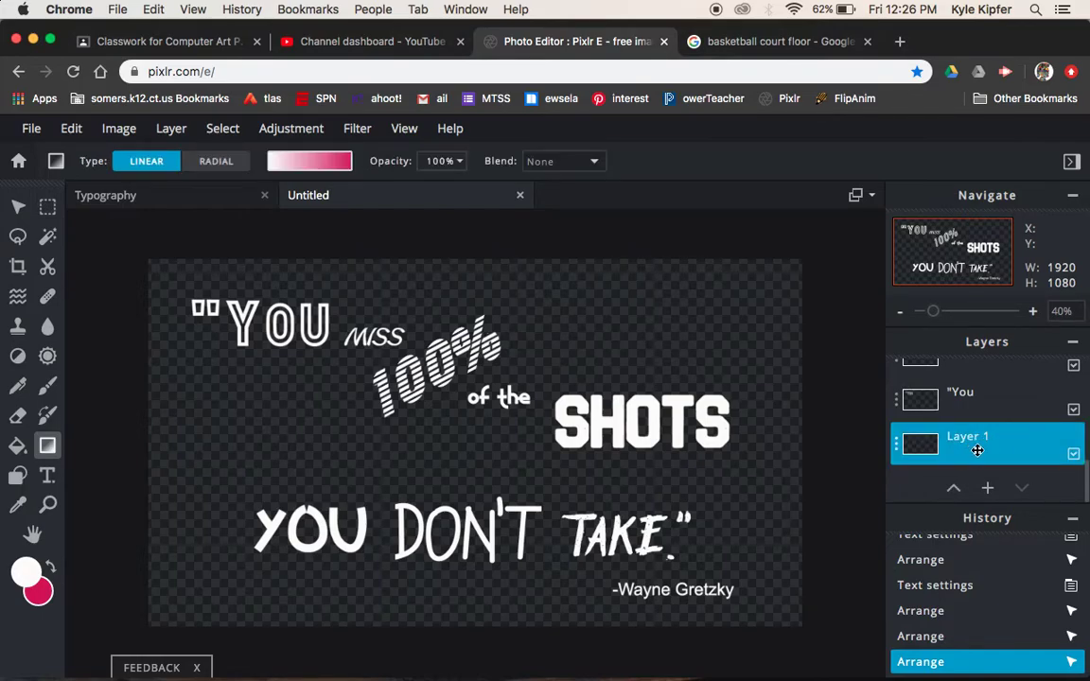
pyautogui.click(319, 167)
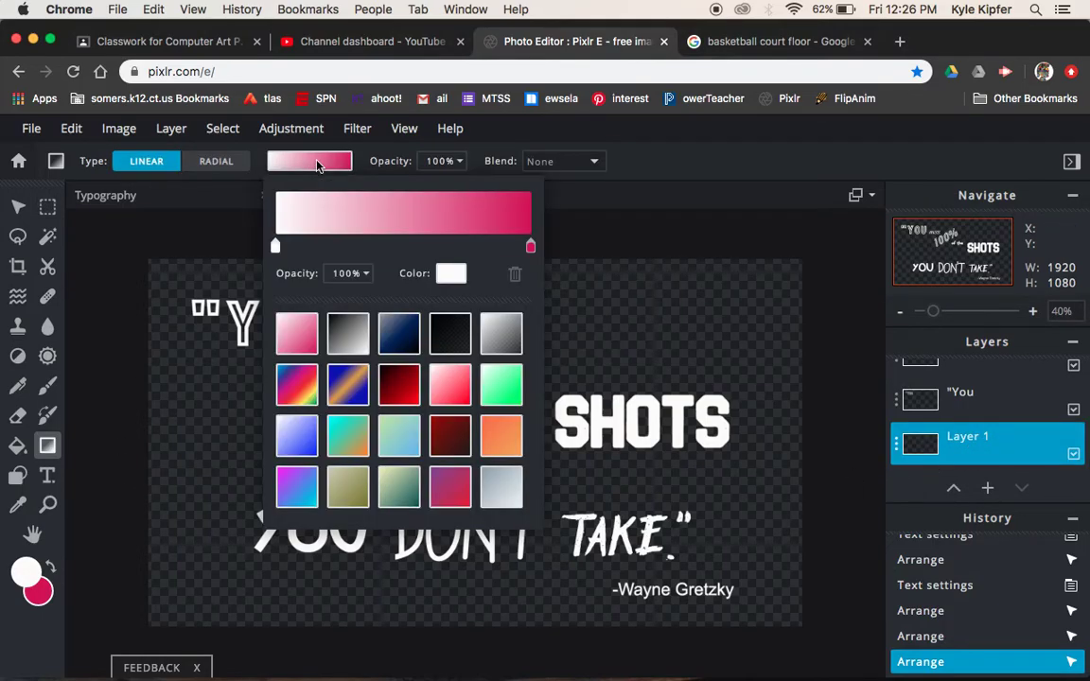
pyautogui.click(348, 435)
pyautogui.click(650, 326)
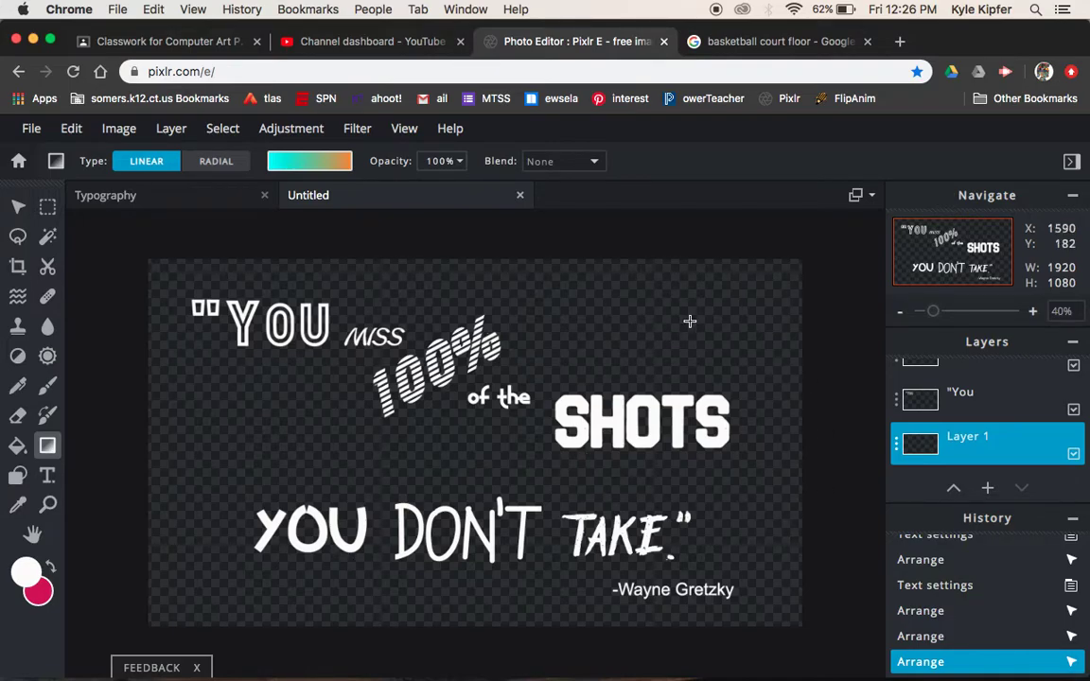
pyautogui.moveTo(690, 321); pyautogui.dragTo(235, 555)
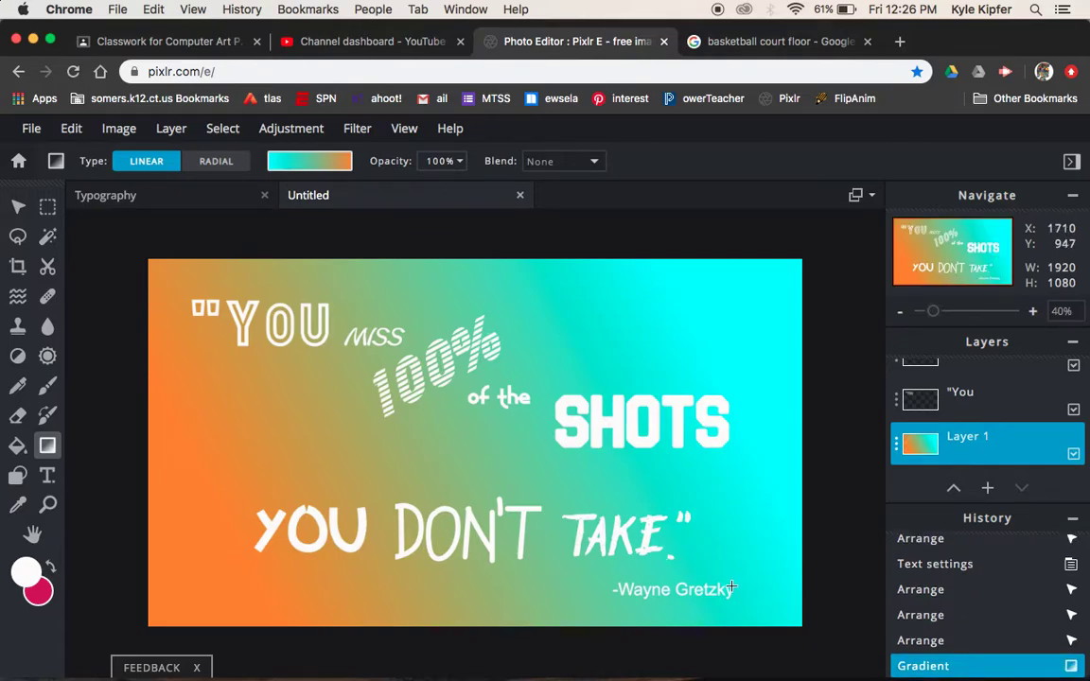
pyautogui.click(17, 207)
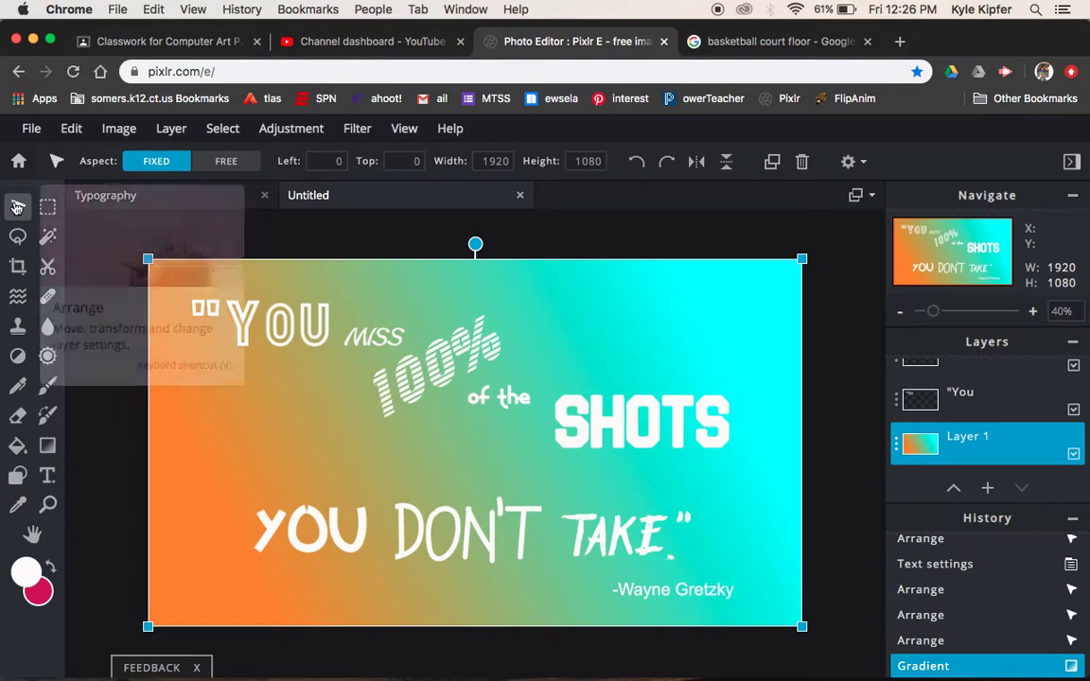
# - Copy the basketball court floor image from Google Images results and go back to Pixlr
pyautogui.click(610, 236)
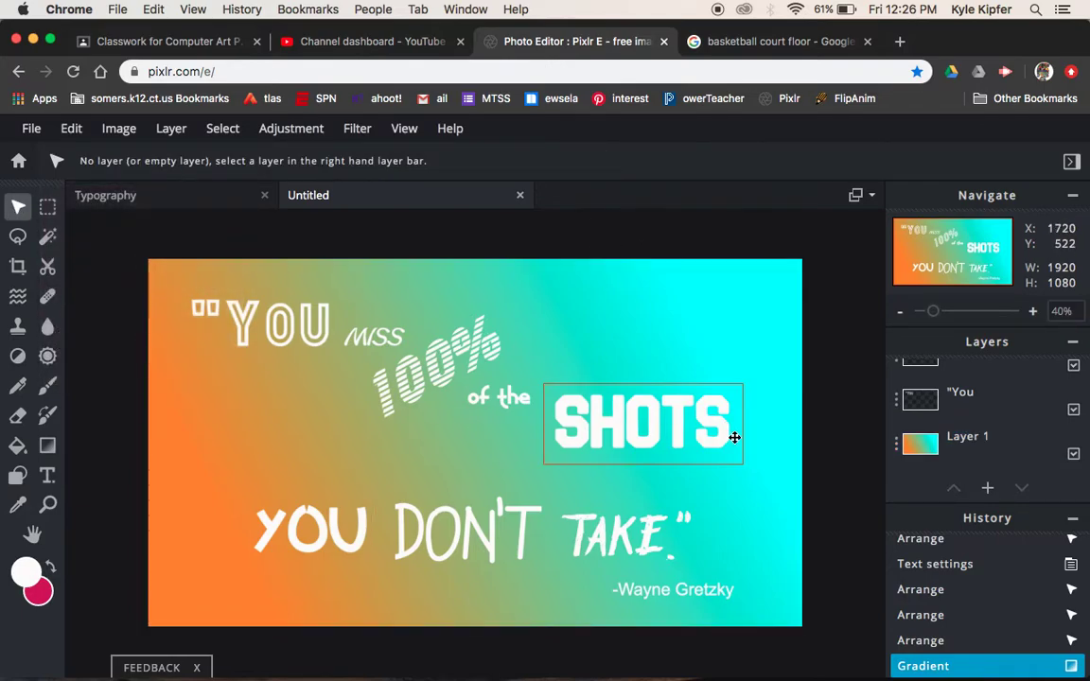
pyautogui.click(781, 42)
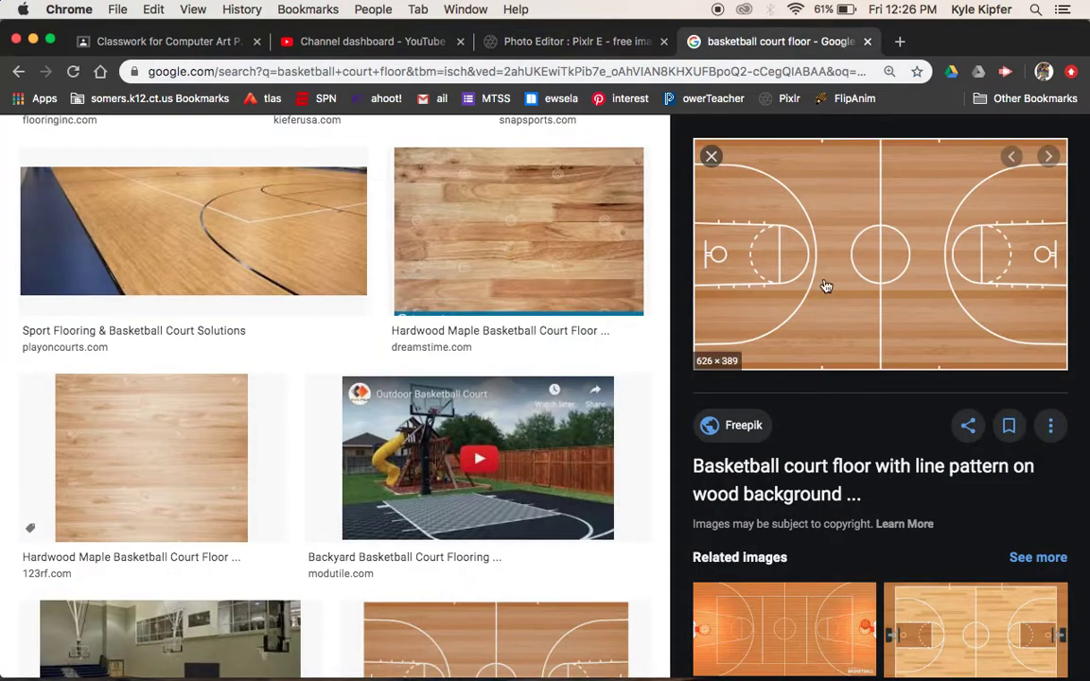
pyautogui.rightClick(870, 249)
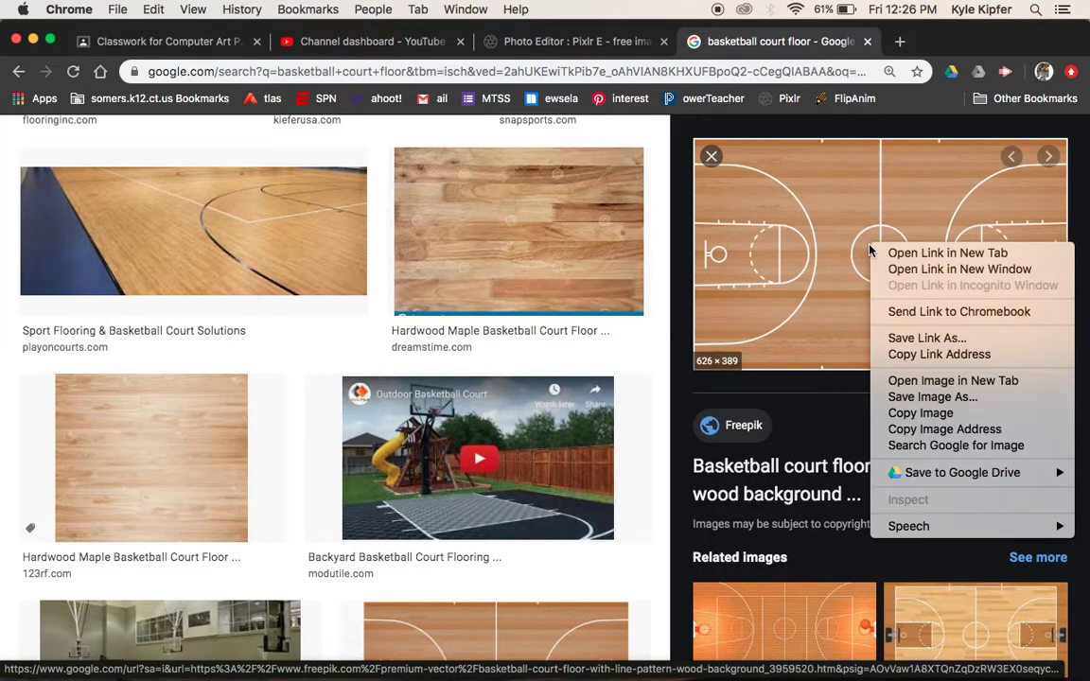
pyautogui.click(932, 414)
pyautogui.click(576, 44)
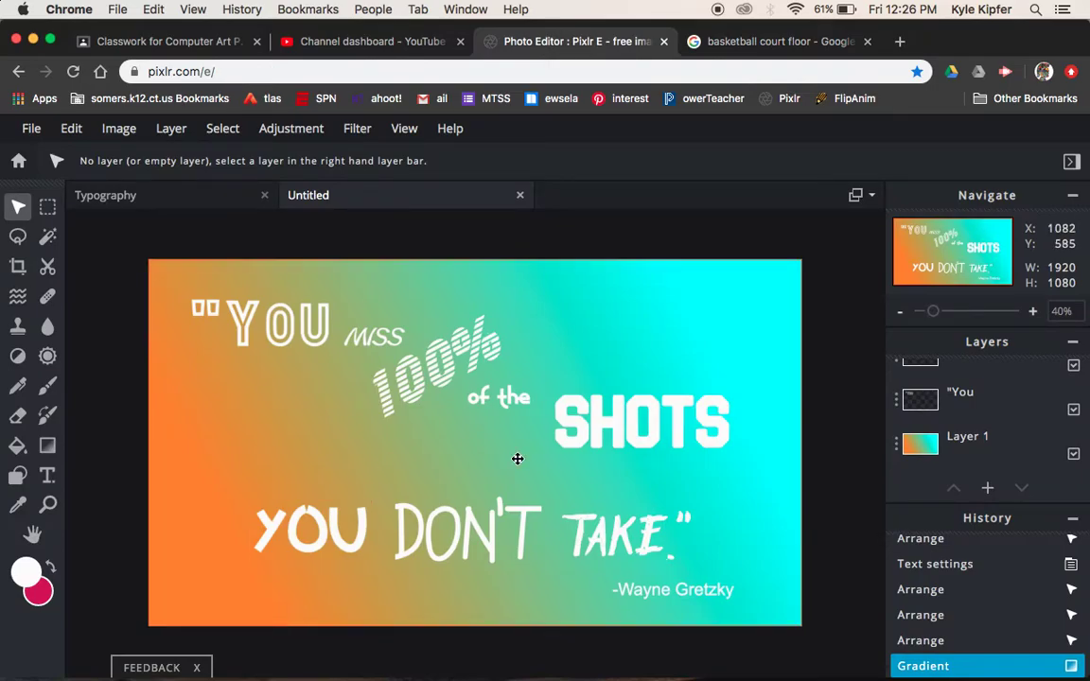
# - Paste the court image as a new layer and move it just above Layer 1
pyautogui.press('super+v')
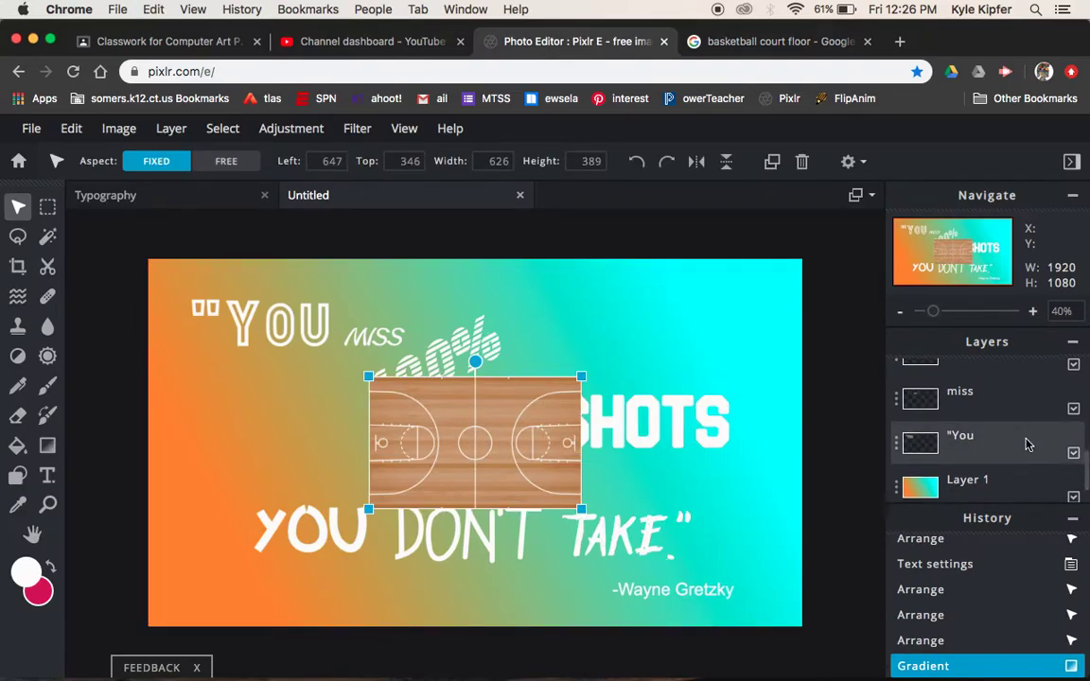
pyautogui.scroll(5, 1027, 443)
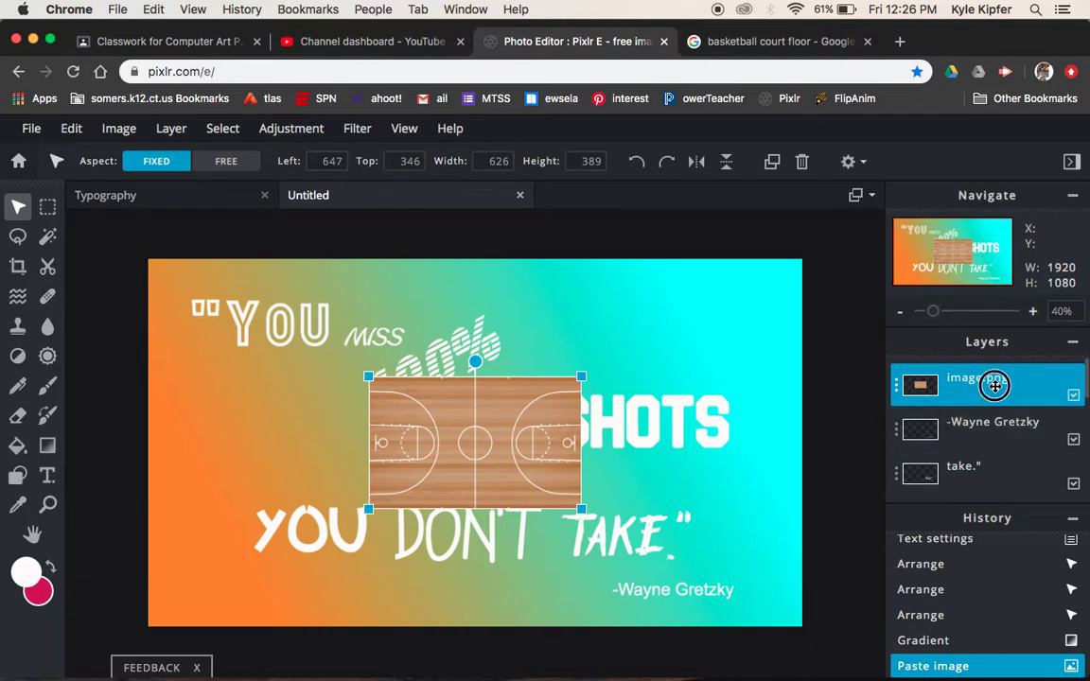
pyautogui.moveTo(995, 386)
pyautogui.mouseDown()
pyautogui.moveTo(990, 512)
pyautogui.moveTo(980, 386)
pyautogui.mouseUp()
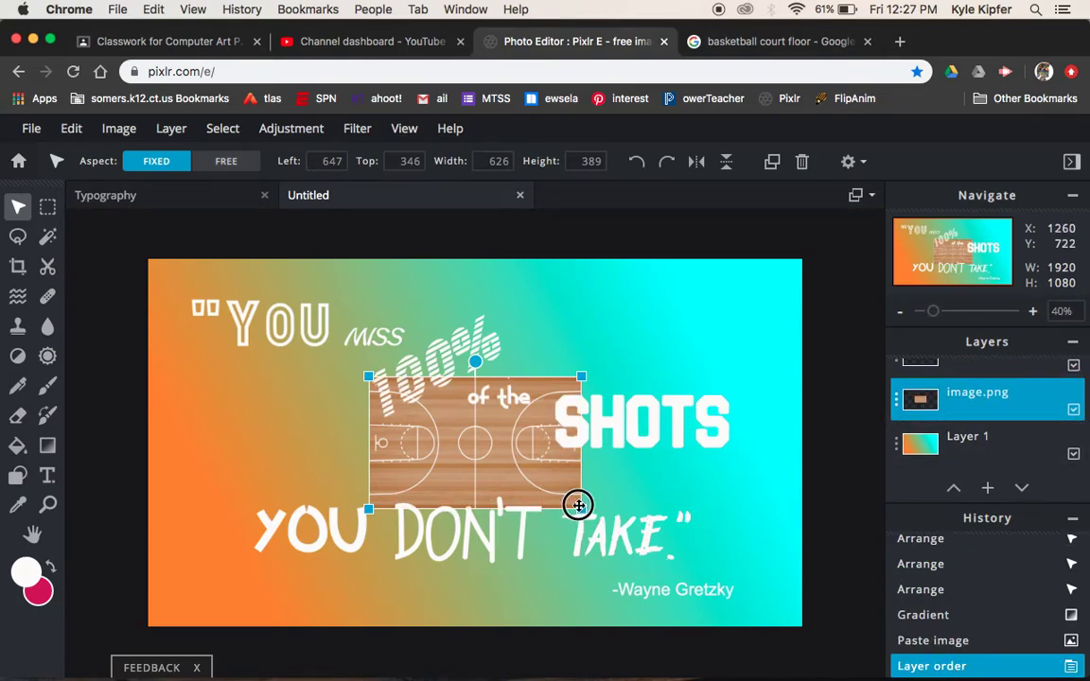
# - Enlarge the court image from both corners so it covers the whole canvas
pyautogui.moveTo(576, 503); pyautogui.dragTo(809, 650)
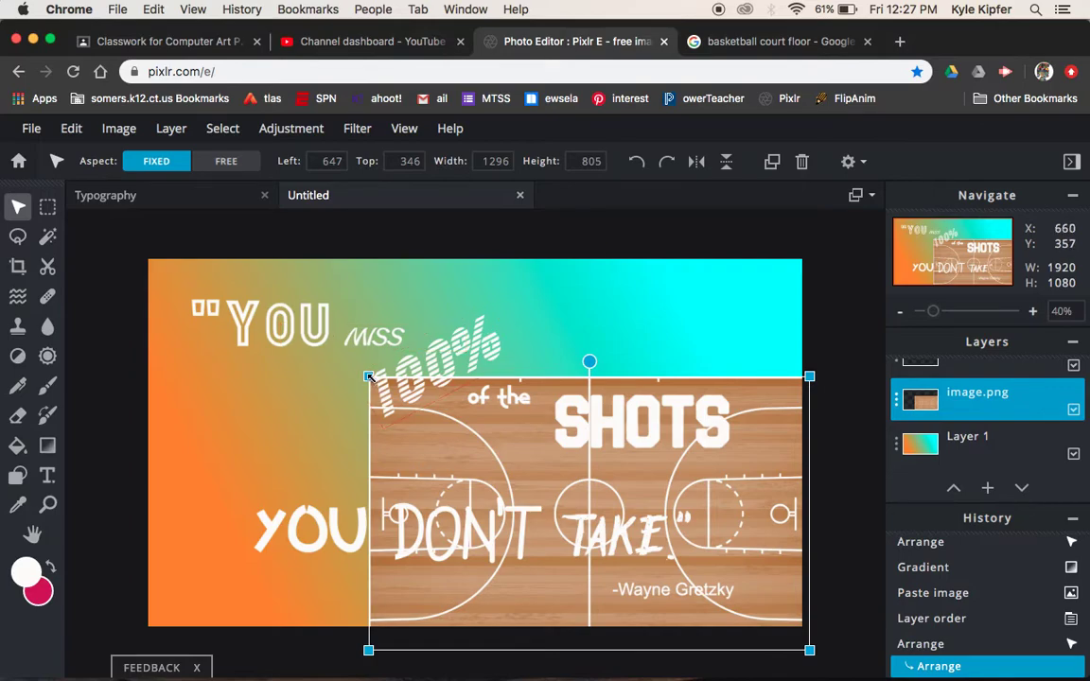
pyautogui.moveTo(368, 376); pyautogui.dragTo(138, 233)
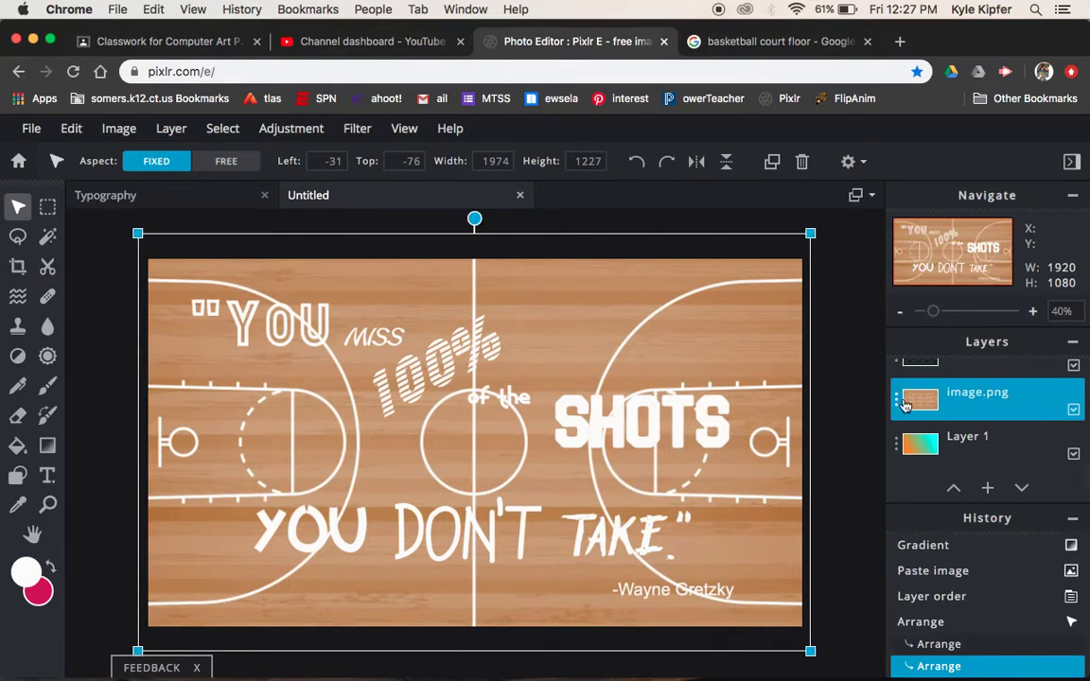
pyautogui.click(827, 406)
# - Set the -Wayne Gretzky attribution in the Gustavo font
pyautogui.click(897, 403)
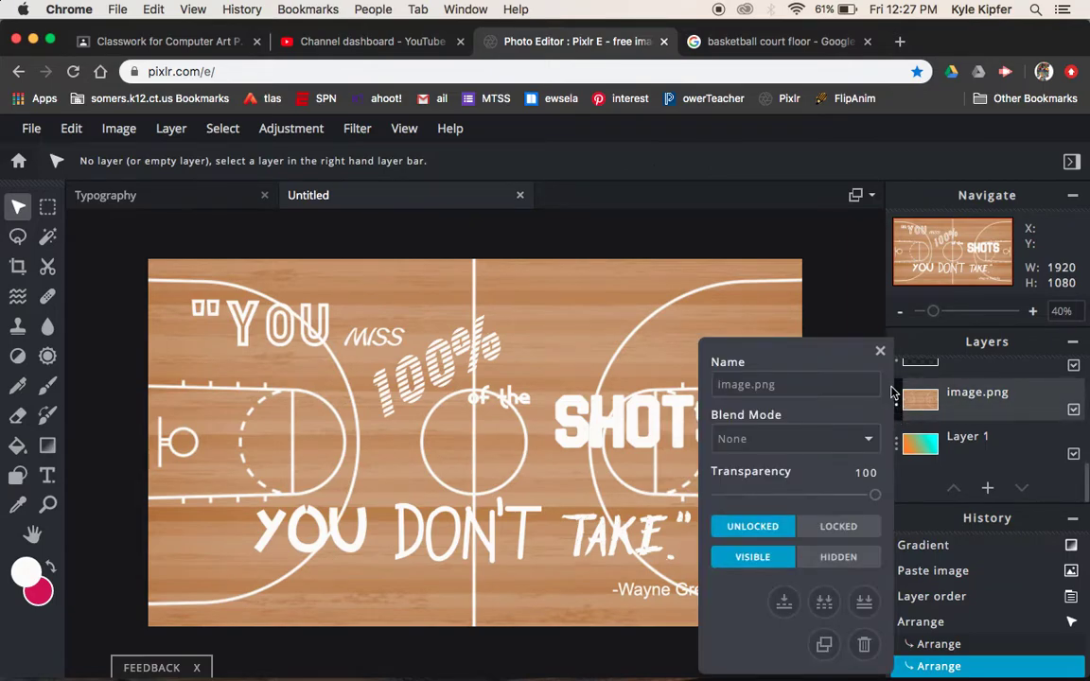
pyautogui.click(891, 392)
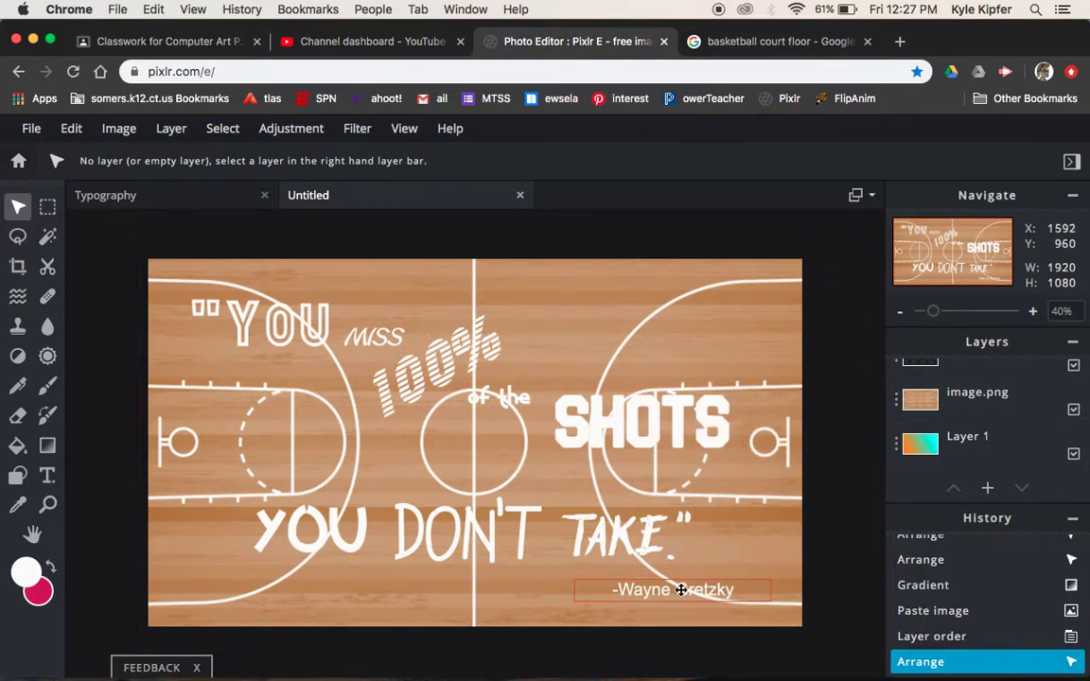
pyautogui.click(652, 594)
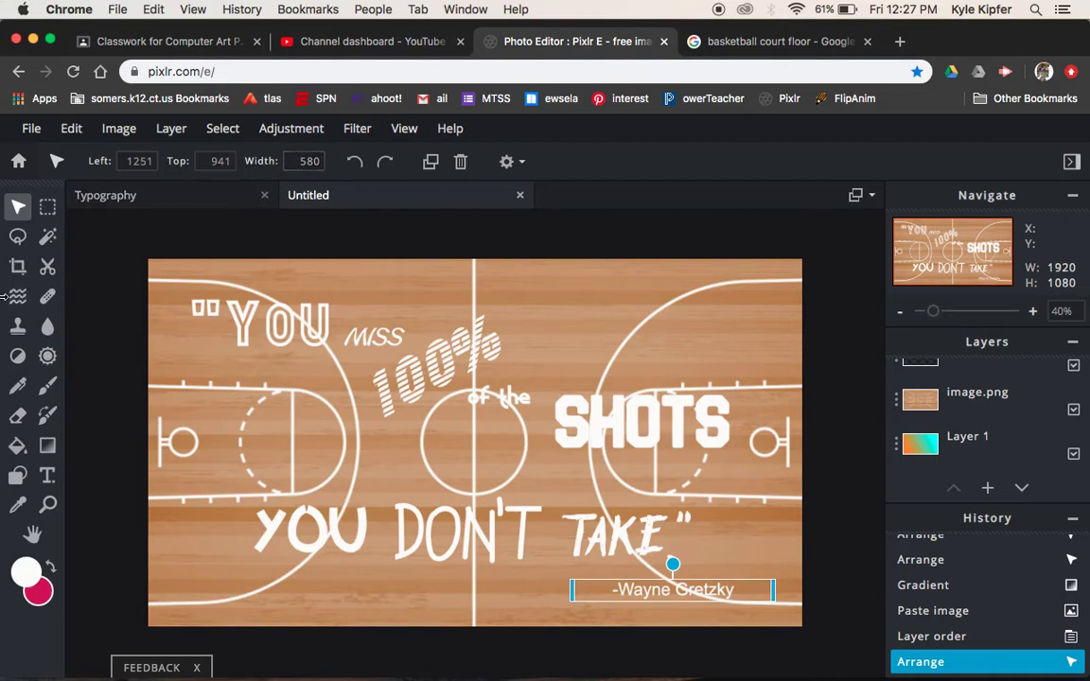
pyautogui.click(47, 475)
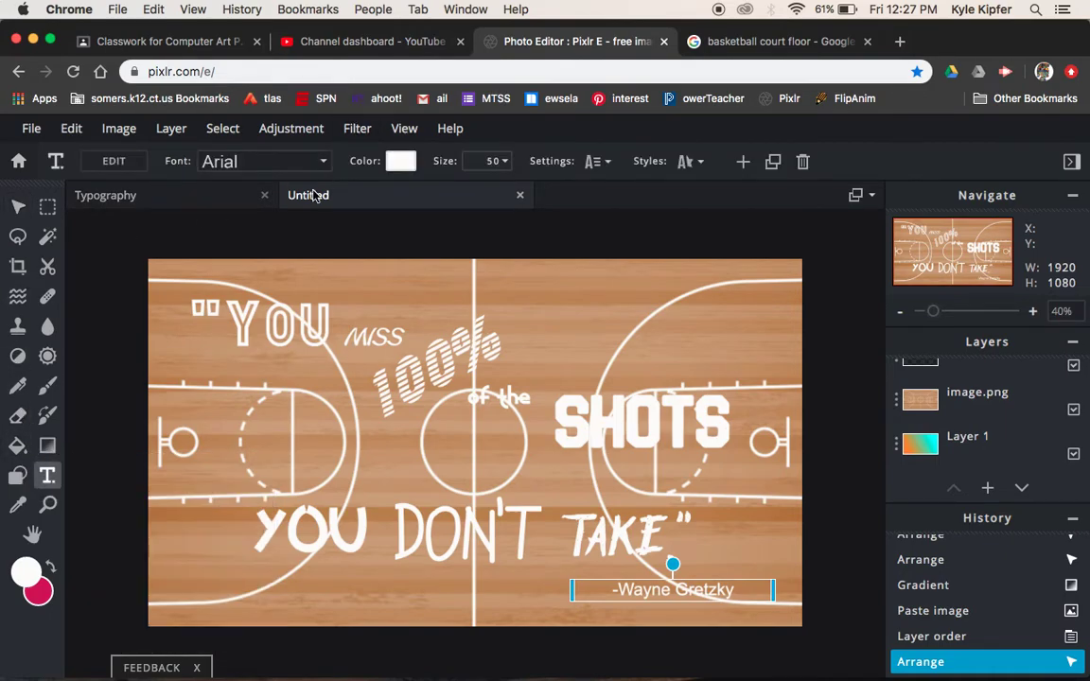
pyautogui.click(322, 162)
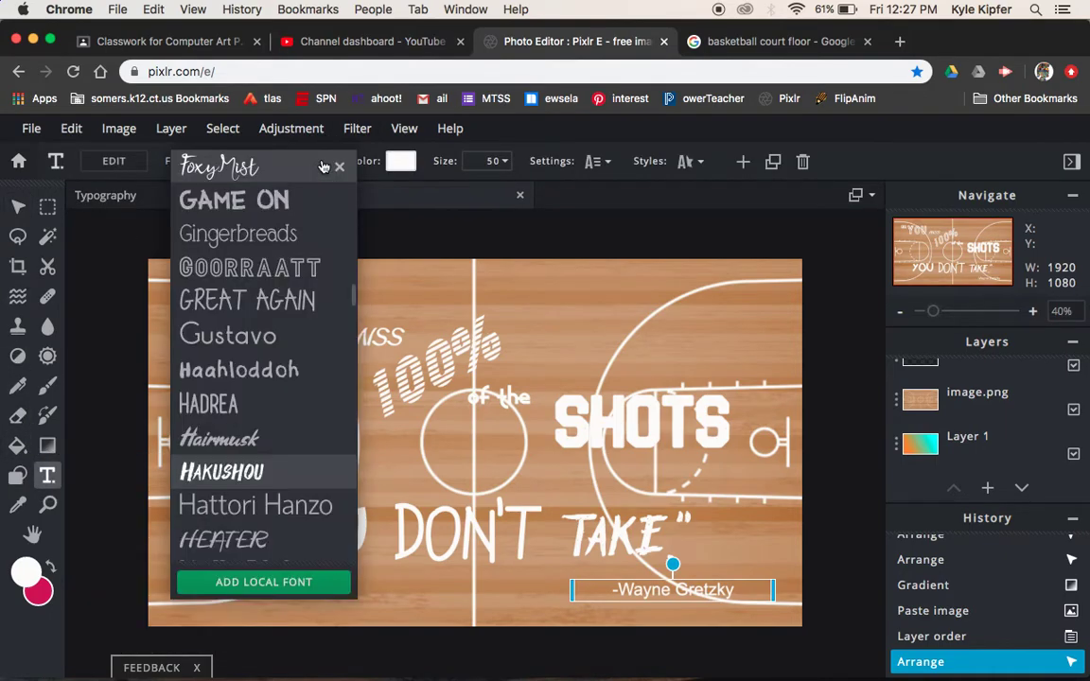
pyautogui.click(280, 346)
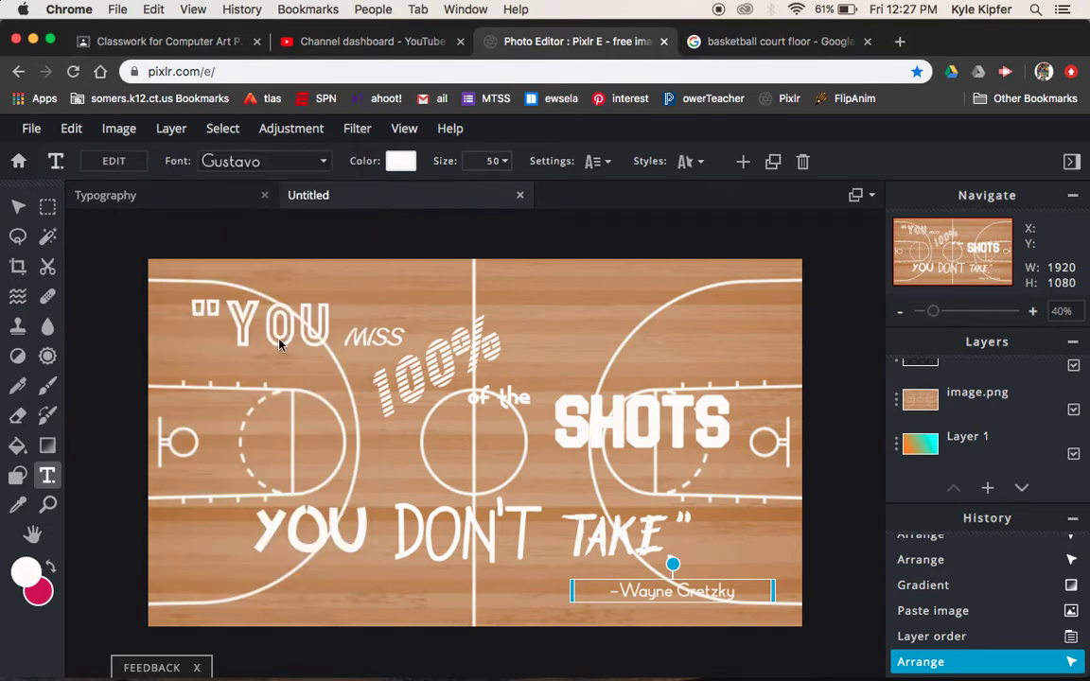
pyautogui.click(526, 246)
# - Move the attribution left beneath DON'T TAKE
pyautogui.click(651, 591)
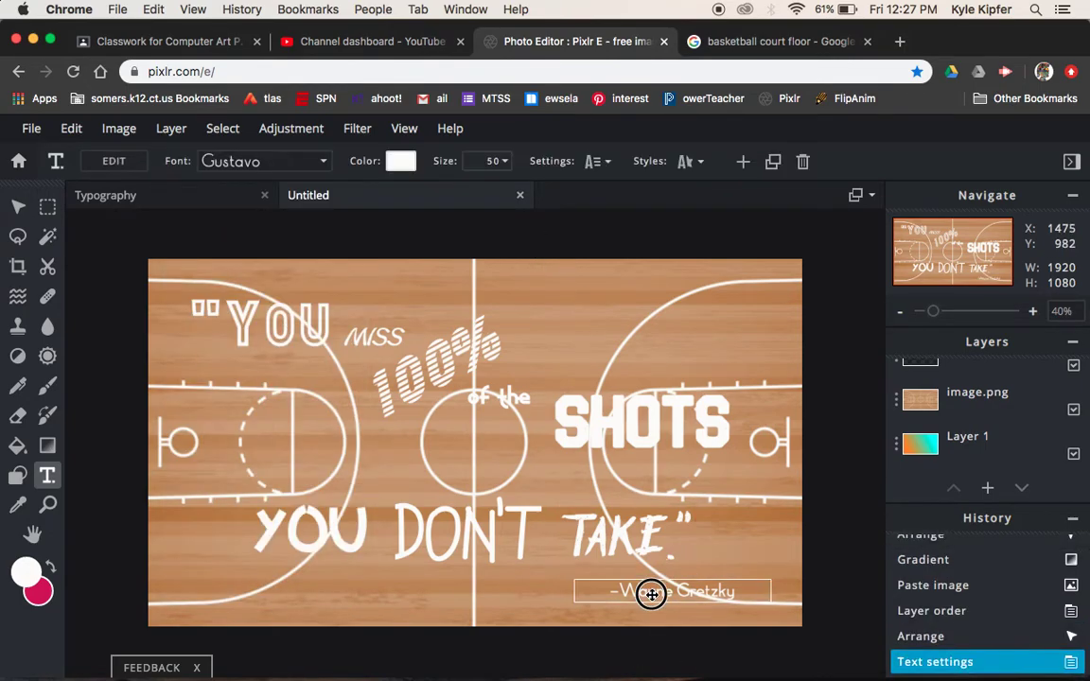
pyautogui.moveTo(650, 594); pyautogui.dragTo(572, 589)
pyautogui.click(715, 241)
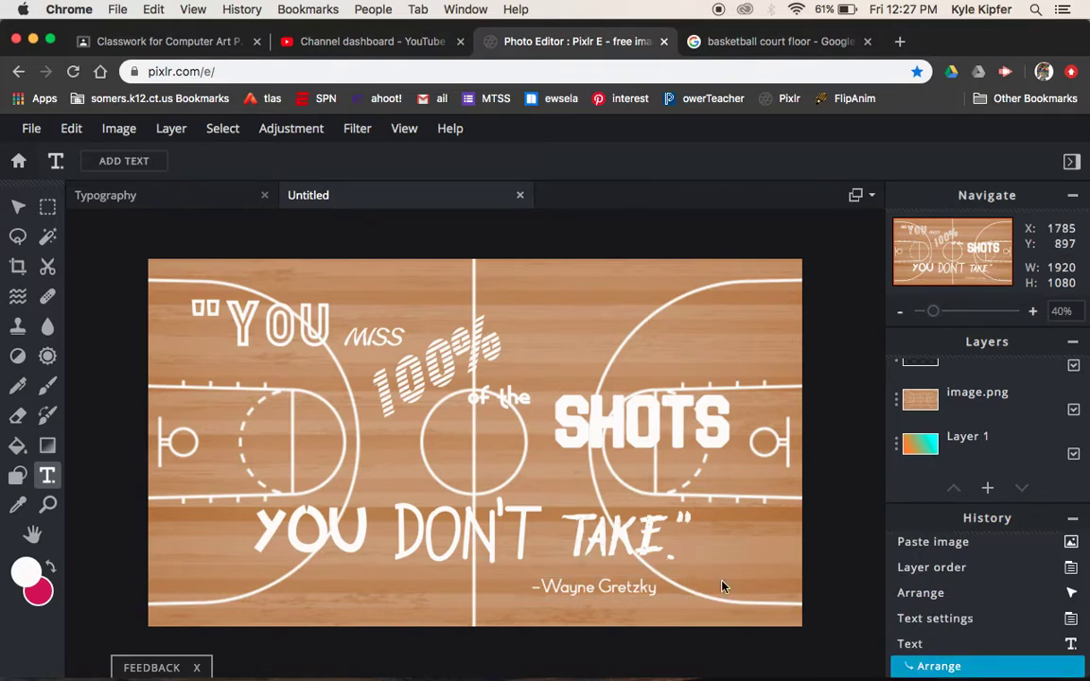
# - Set the court image layer's transparency to 45 and cancel the stray Add Text prompt
pyautogui.click(896, 399)
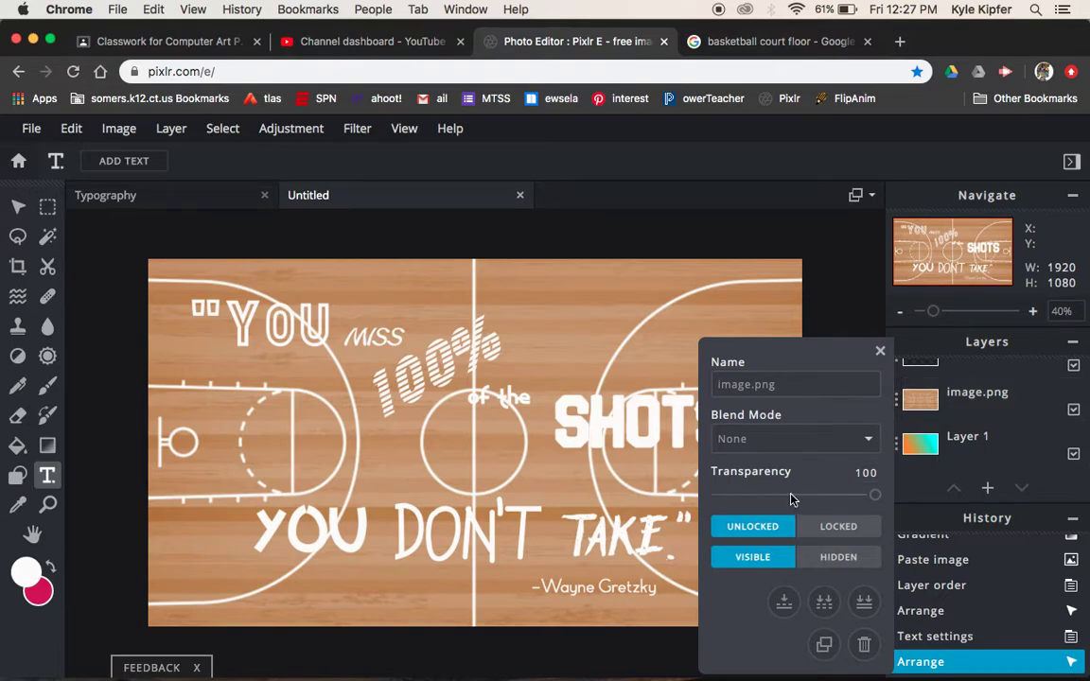
pyautogui.click(791, 496)
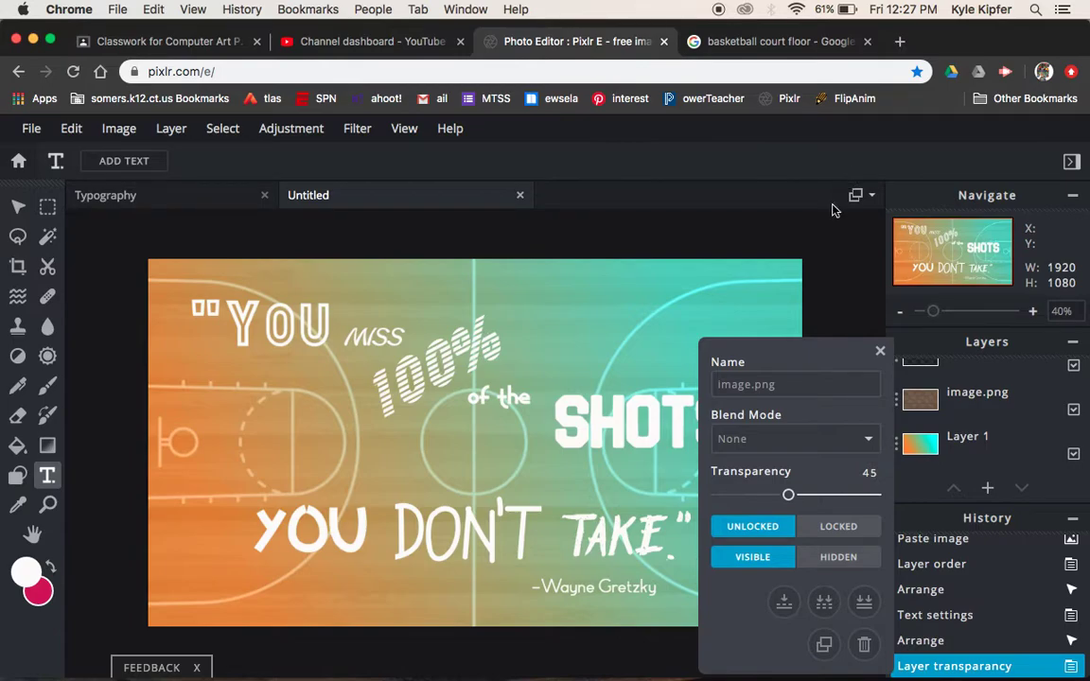
pyautogui.click(813, 236)
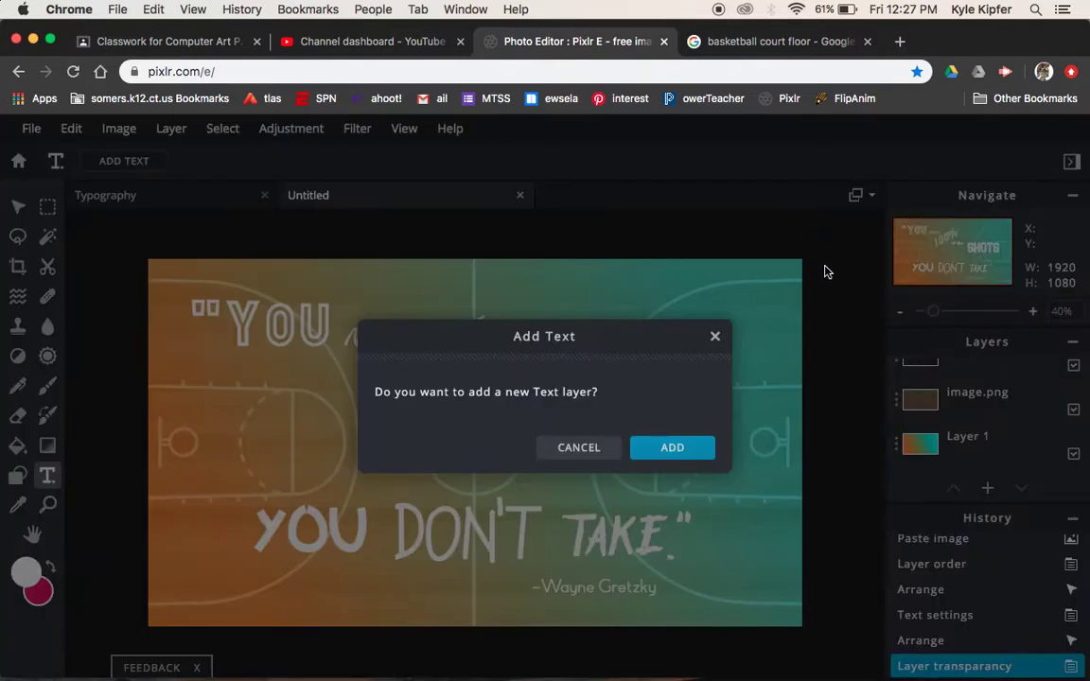
pyautogui.click(601, 451)
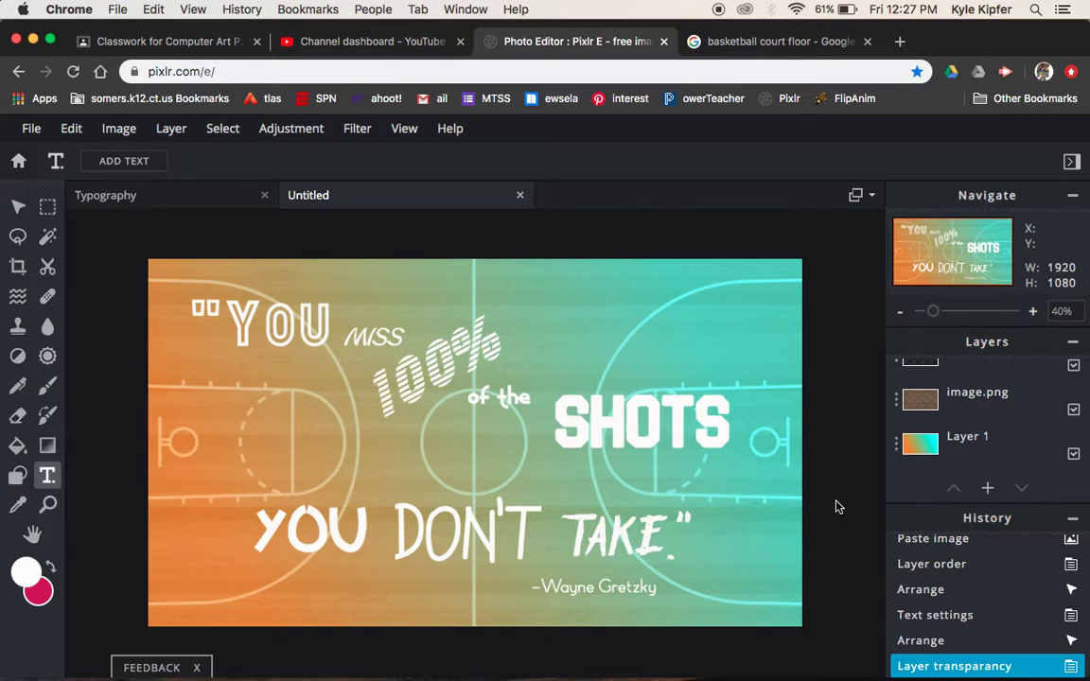
pyautogui.moveTo(617, 678)
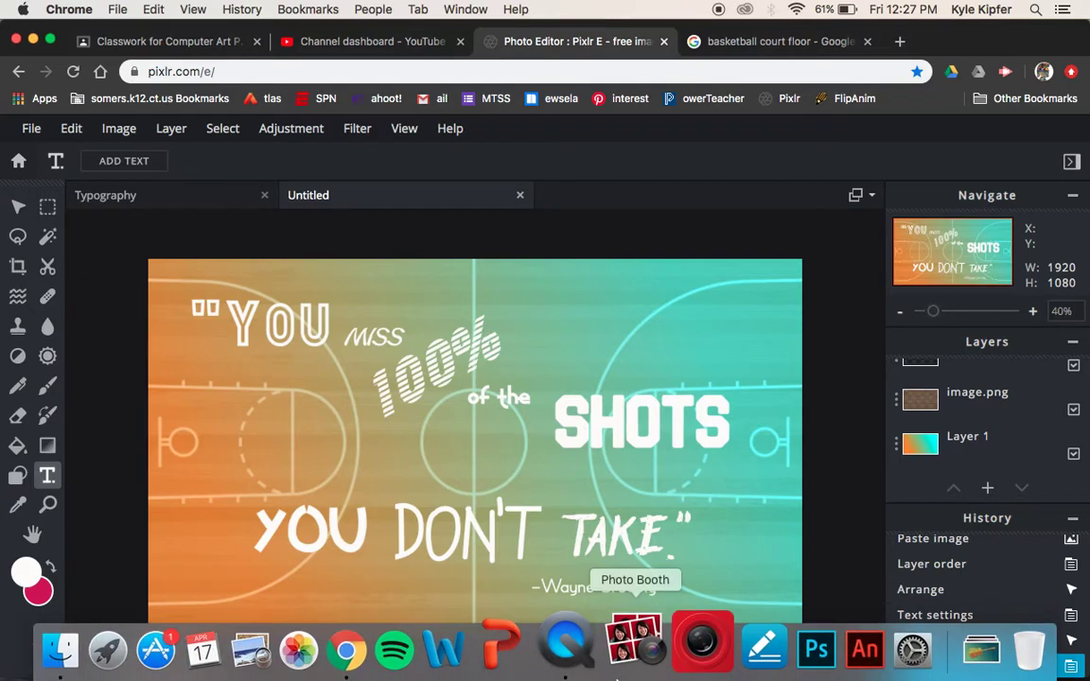